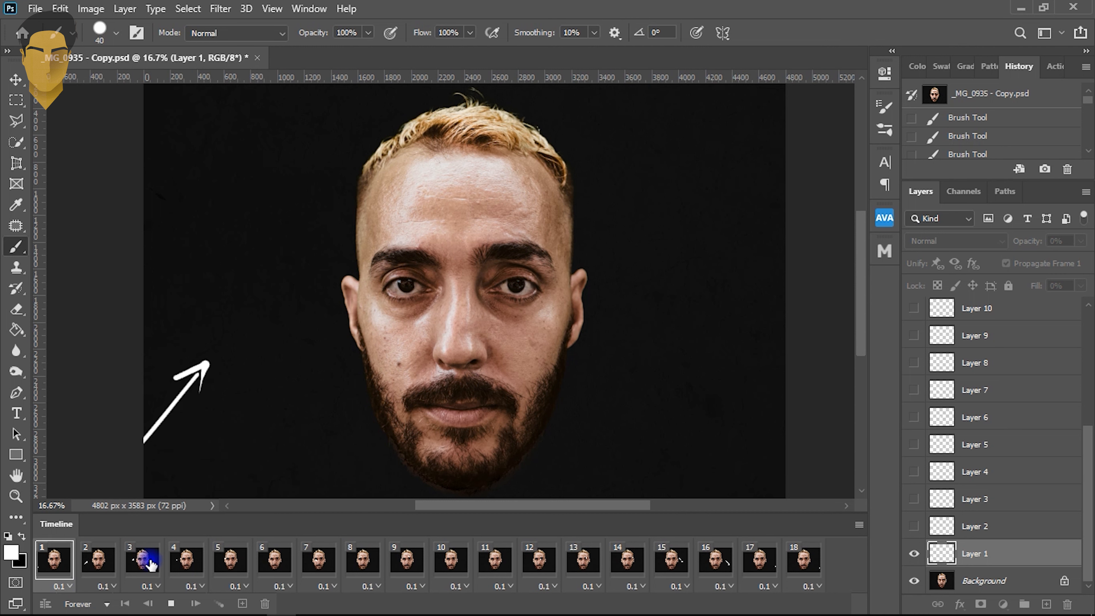
Stop the animation on frame 1 and check the Brush tool and the foreground colour.
{"action": "left_click", "coordinate": [65, 570]}
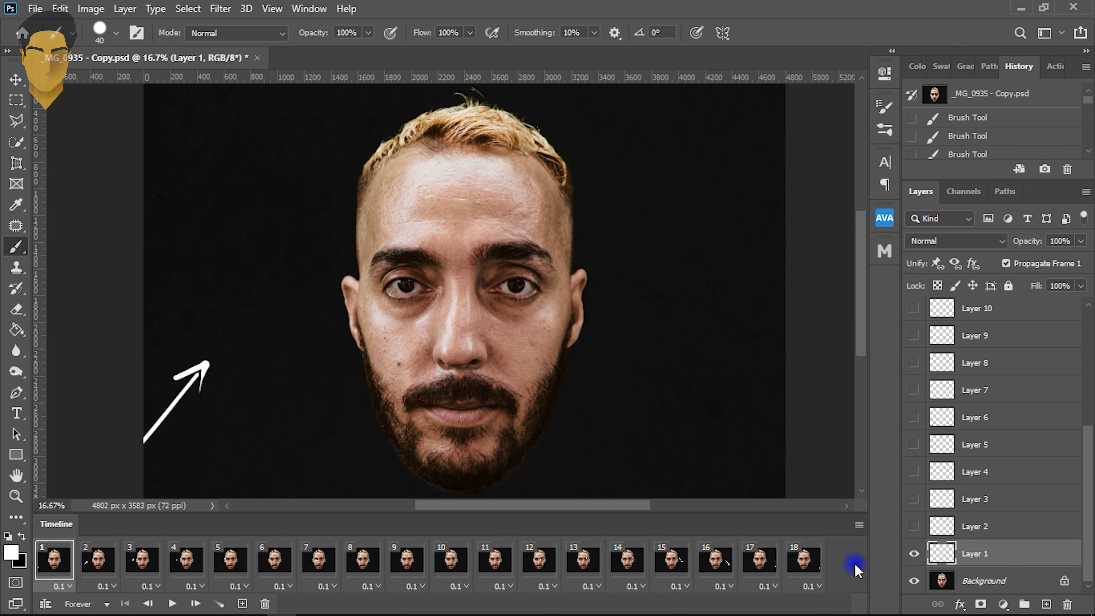
{"action": "left_click", "coordinate": [408, 386]}
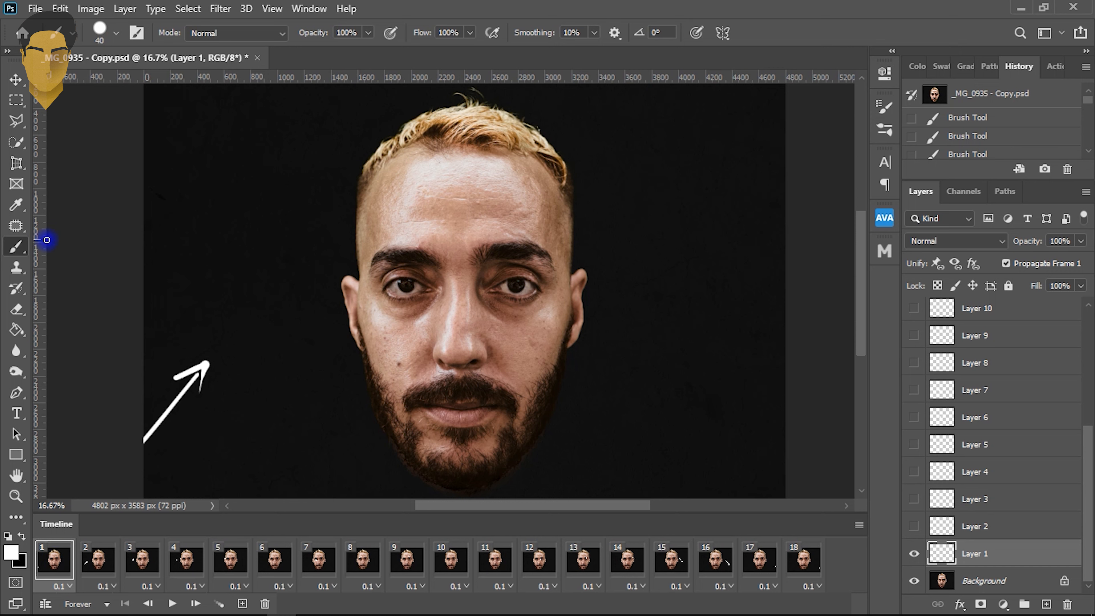
{"action": "left_click", "coordinate": [14, 254]}
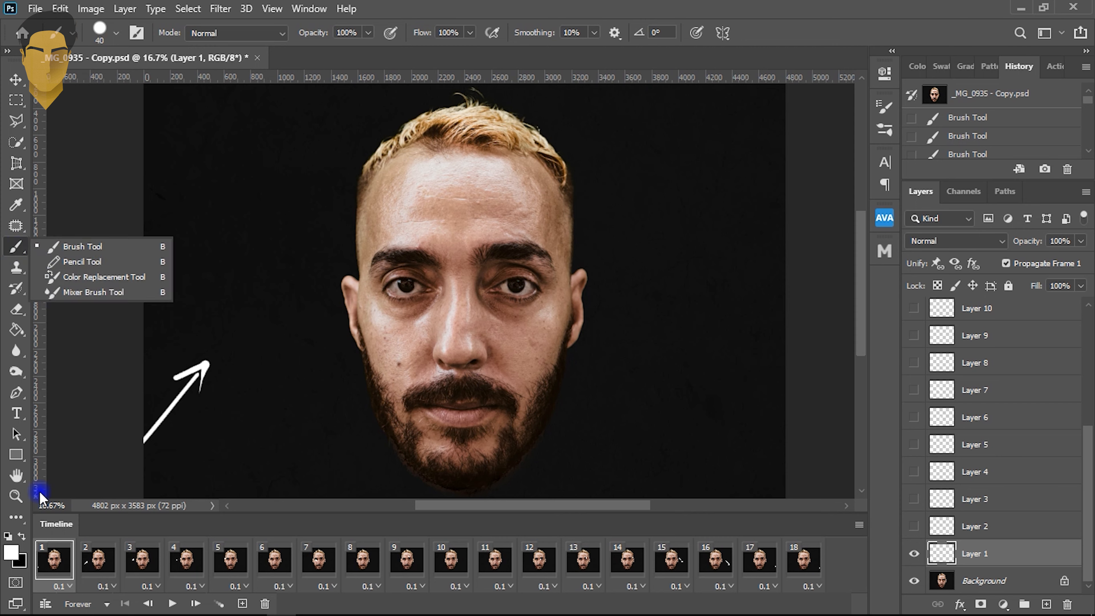
{"action": "left_click", "coordinate": [11, 551]}
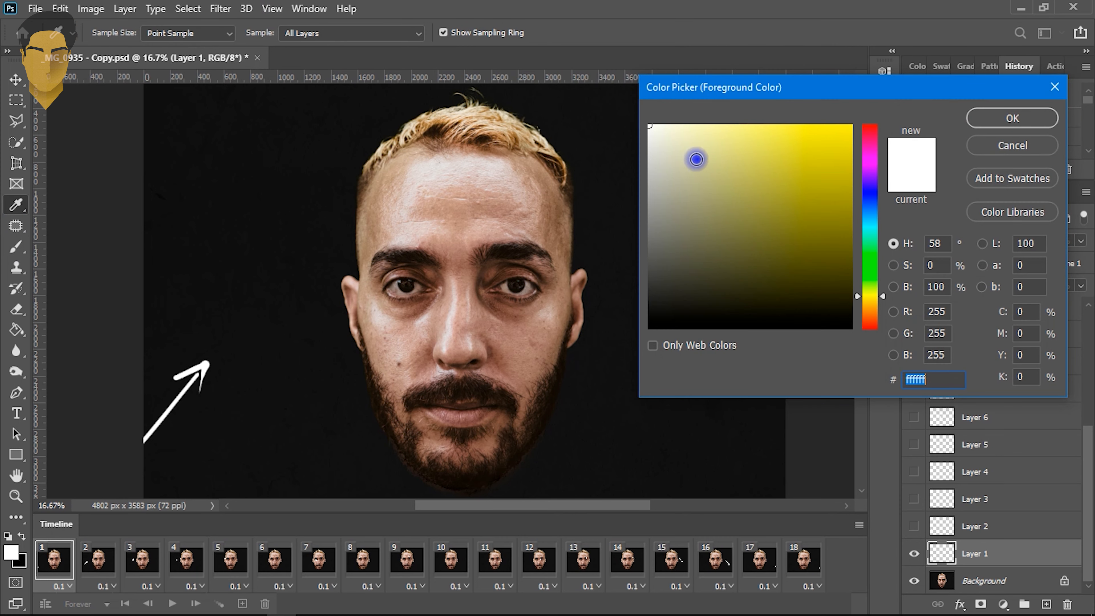
{"action": "left_click", "coordinate": [988, 142]}
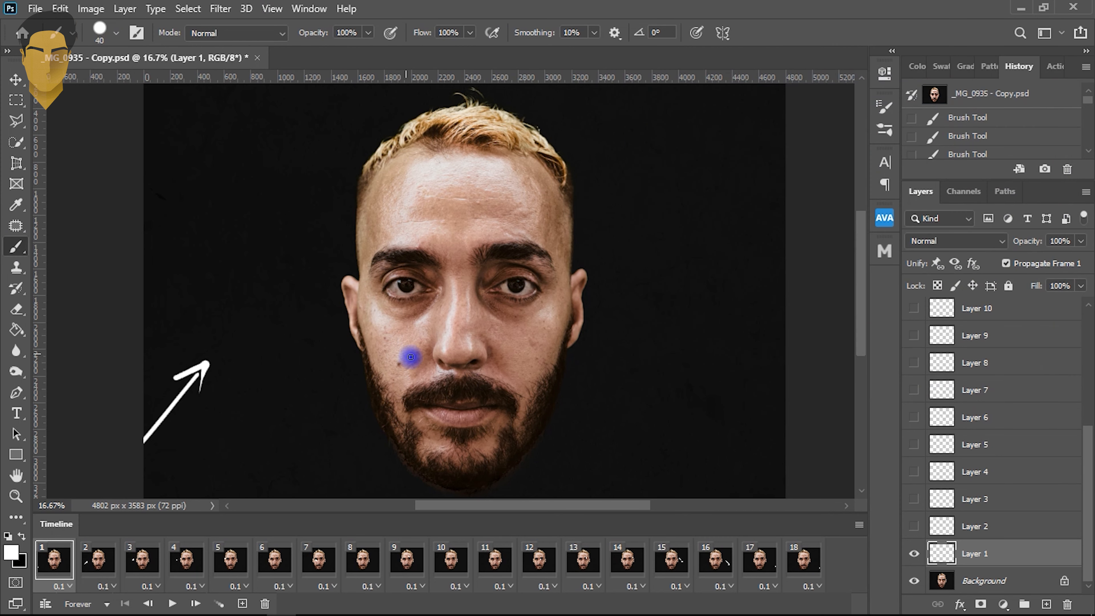
Try a 50 px brush with a stroke along the moustache and undo the stroke.
{"action": "right_click", "coordinate": [486, 308]}
{"action": "double_click", "coordinate": [655, 259]}
{"action": "type", "text": "5"}
{"action": "key", "text": "Return"}
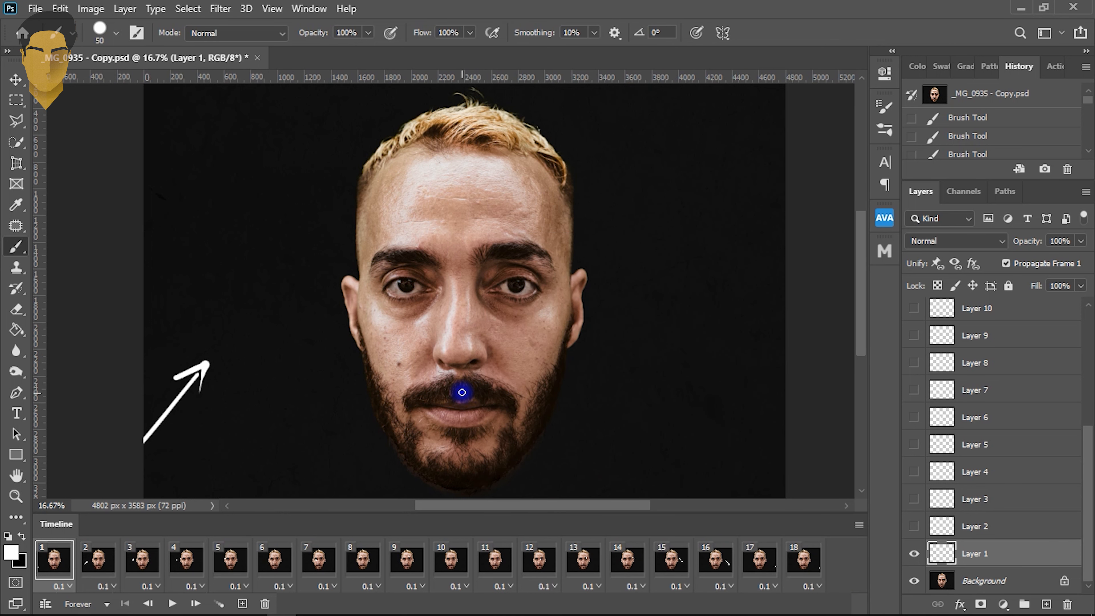
{"action": "mouse_move", "coordinate": [453, 389]}
{"action": "left_mouse_down"}
{"action": "mouse_move", "coordinate": [416, 481]}
{"action": "mouse_move", "coordinate": [414, 463]}
{"action": "left_mouse_up"}
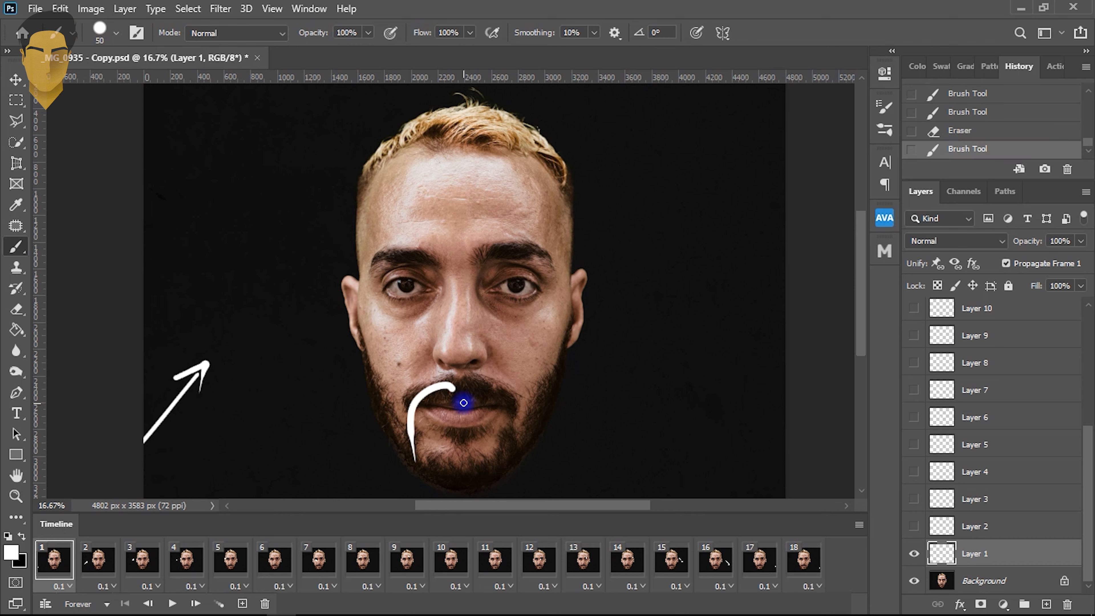
{"action": "key", "text": "ctrl+z"}
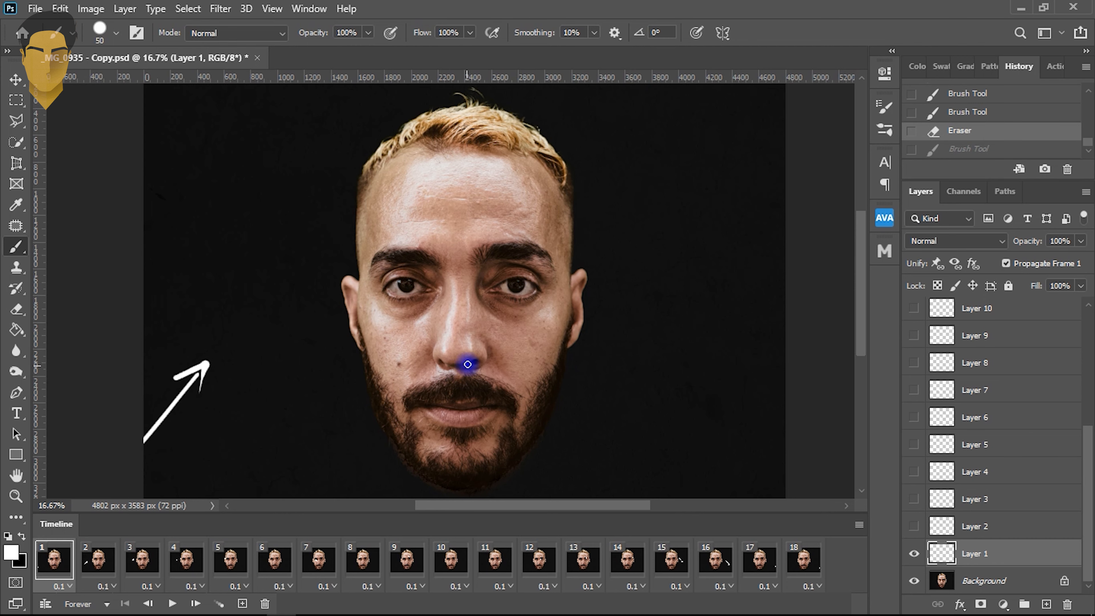
Set the brush size to 100 px and paint a white moustache with short accent lines around it on Layer 1 in frame 1.
{"action": "right_click", "coordinate": [464, 367]}
{"action": "left_click", "coordinate": [643, 254]}
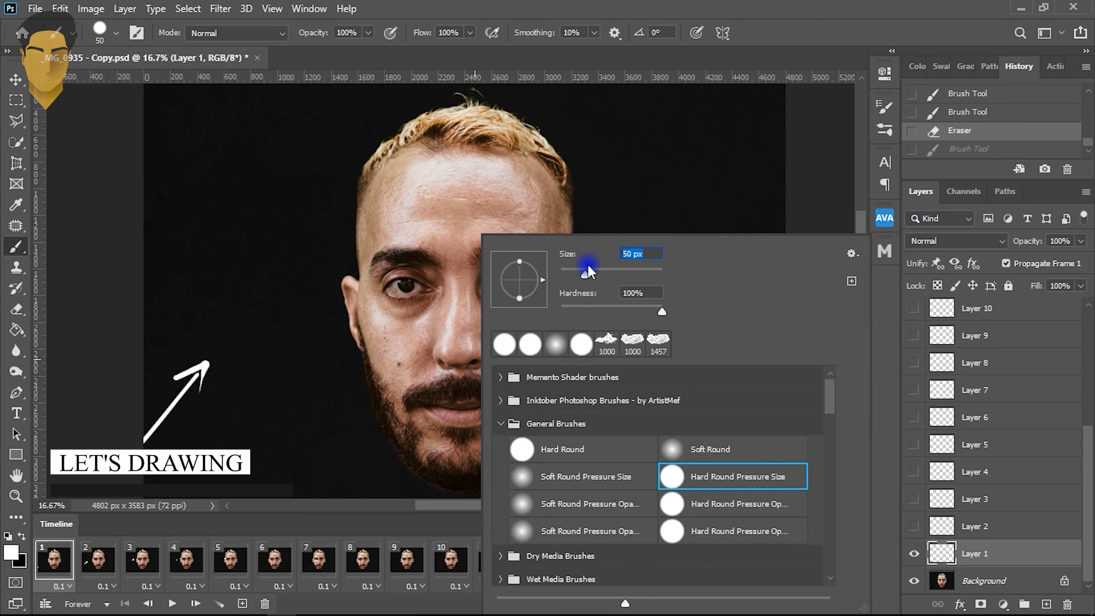
{"action": "type", "text": "100"}
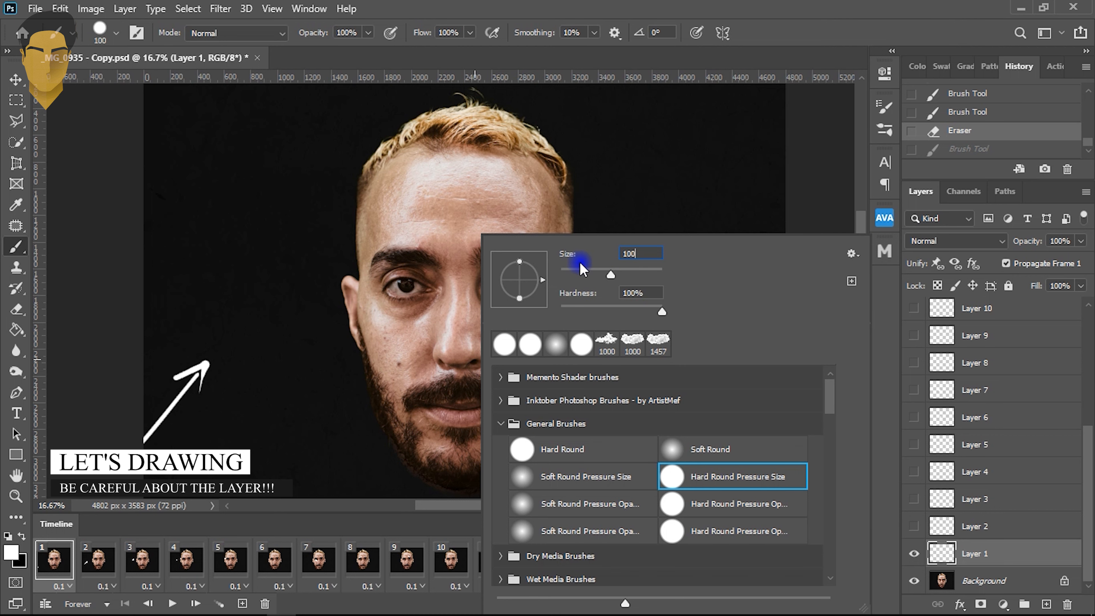
{"action": "key", "text": "Return"}
{"action": "mouse_move", "coordinate": [429, 388]}
{"action": "left_mouse_down"}
{"action": "mouse_move", "coordinate": [415, 465]}
{"action": "mouse_move", "coordinate": [464, 384]}
{"action": "mouse_move", "coordinate": [510, 440]}
{"action": "left_mouse_up"}
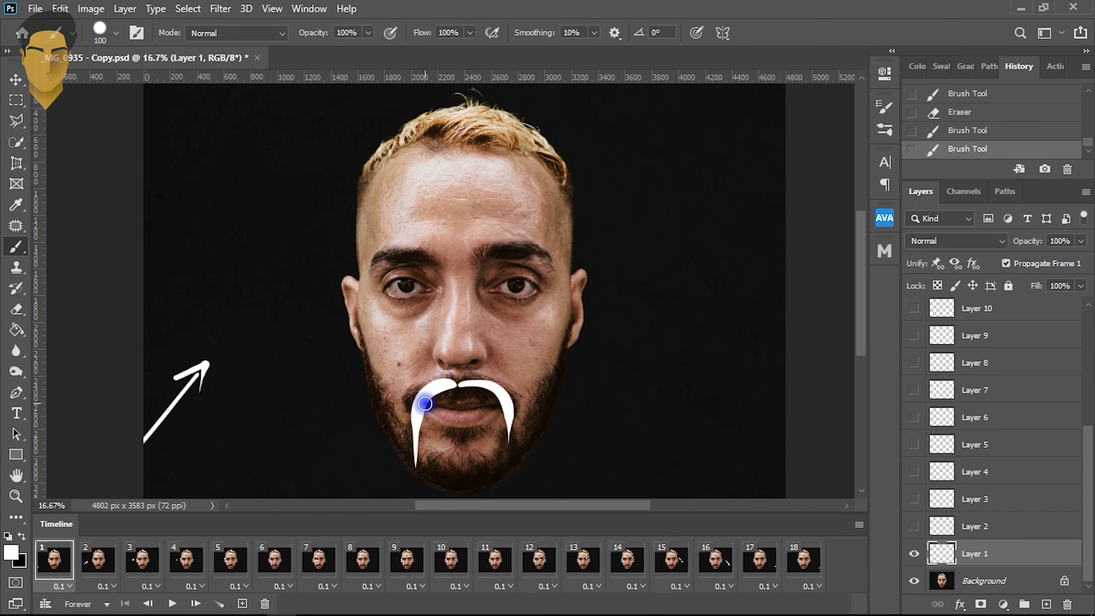
{"action": "key", "text": "ctrl+minus"}
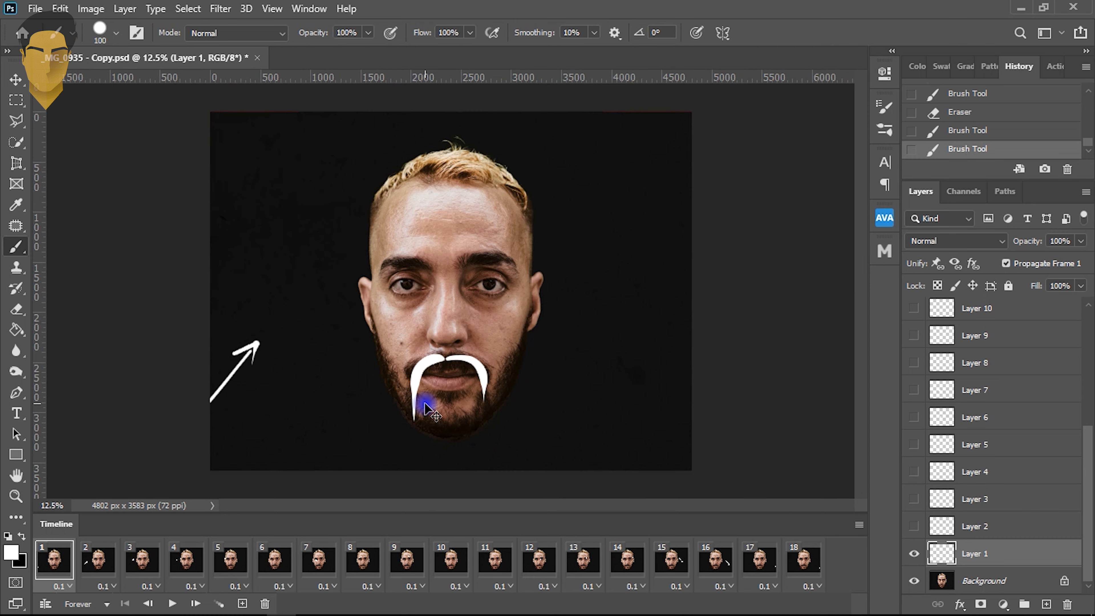
{"action": "left_click_drag", "start_coordinate": [420, 392], "coordinate": [420, 418]}
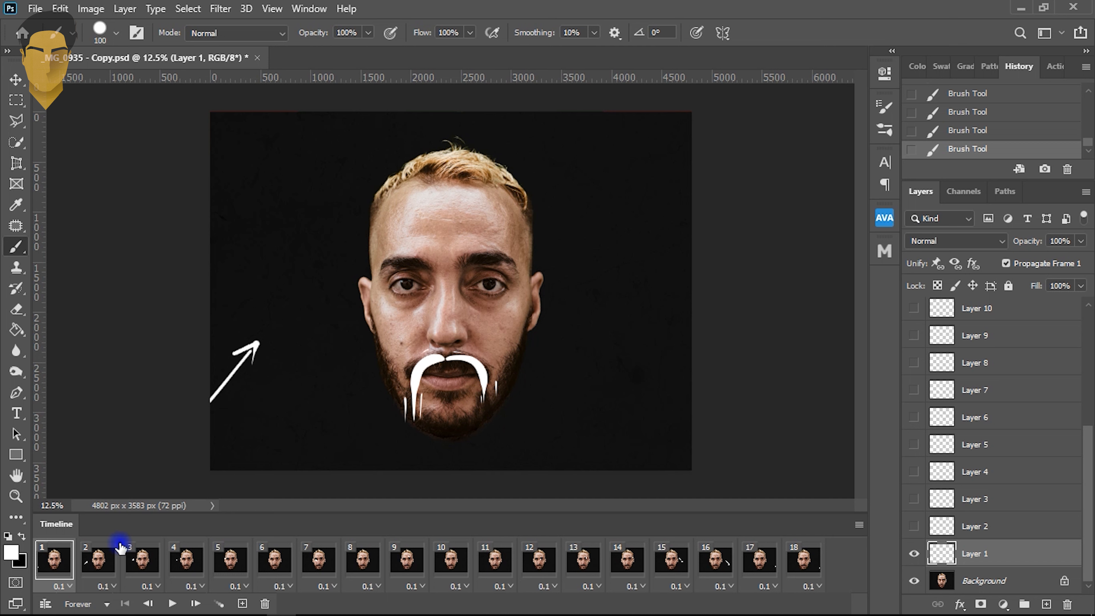
In frame 2, paint a slightly different white moustache with short accent lines on Layer 2.
{"action": "left_click", "coordinate": [92, 559]}
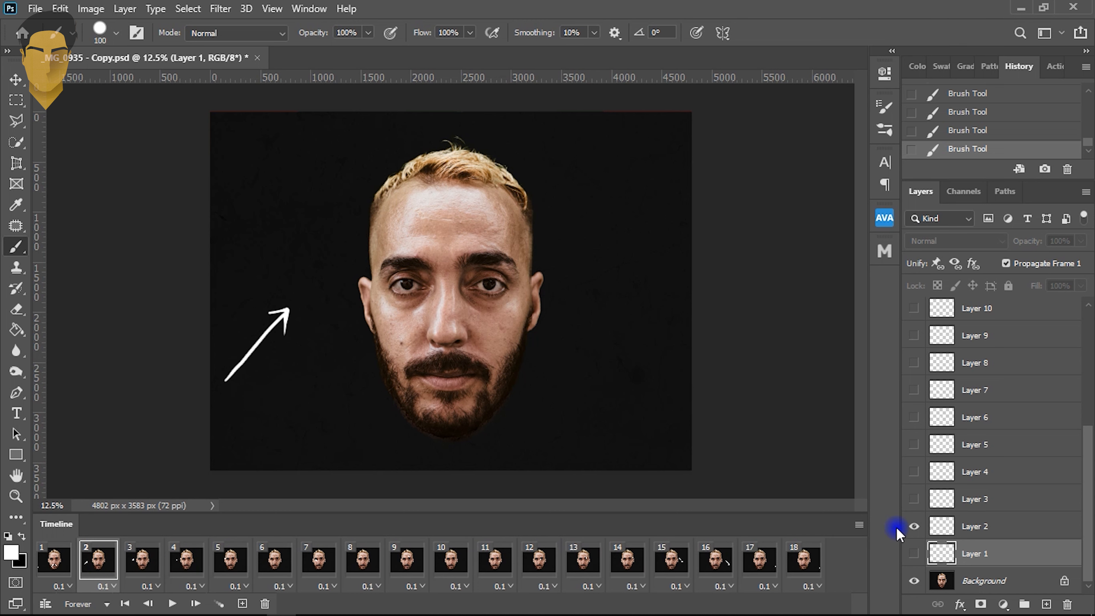
{"action": "left_click", "coordinate": [944, 527]}
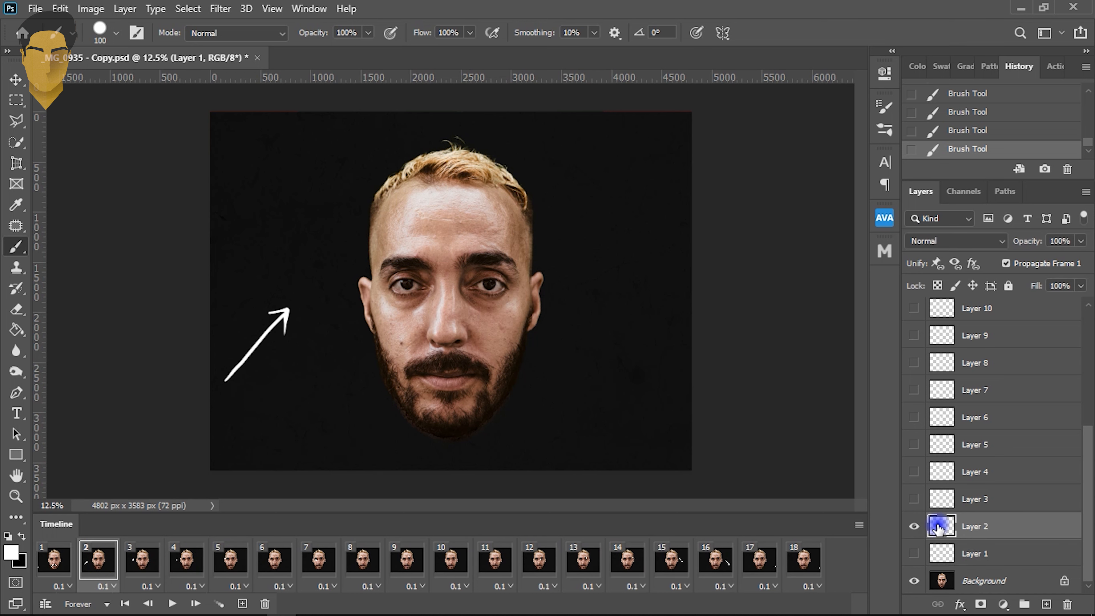
{"action": "mouse_move", "coordinate": [448, 361]}
{"action": "left_mouse_down"}
{"action": "mouse_move", "coordinate": [410, 406]}
{"action": "mouse_move", "coordinate": [419, 464]}
{"action": "left_mouse_up"}
{"action": "left_click_drag", "start_coordinate": [446, 362], "coordinate": [495, 420]}
{"action": "left_click_drag", "start_coordinate": [425, 403], "coordinate": [424, 413]}
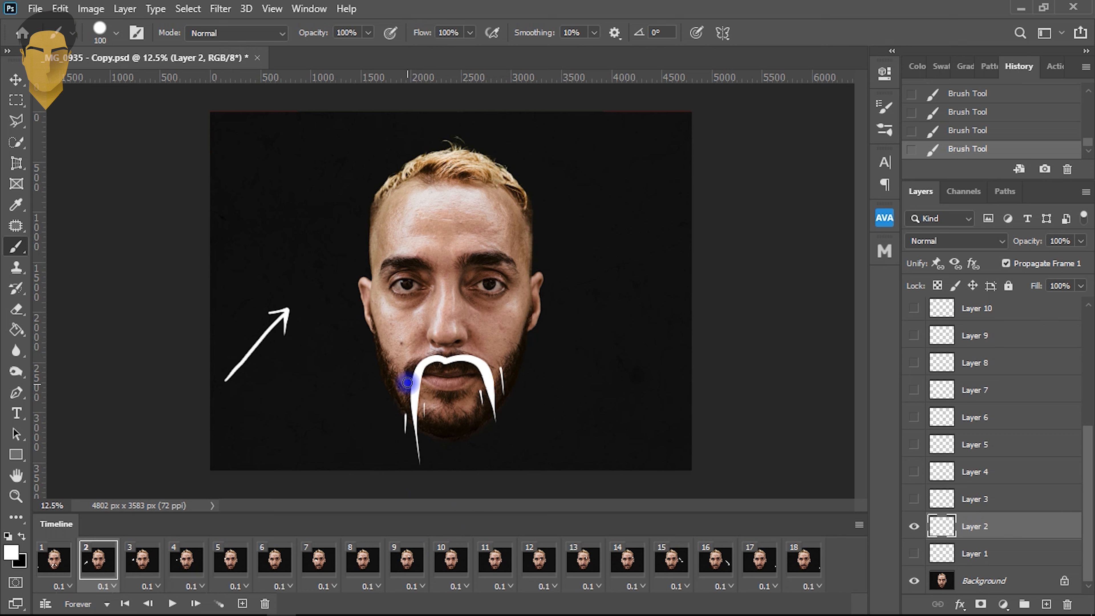
In frame 3, paint the drooping white moustache on Layer 3 and rework its short accent lines.
{"action": "left_click", "coordinate": [142, 563]}
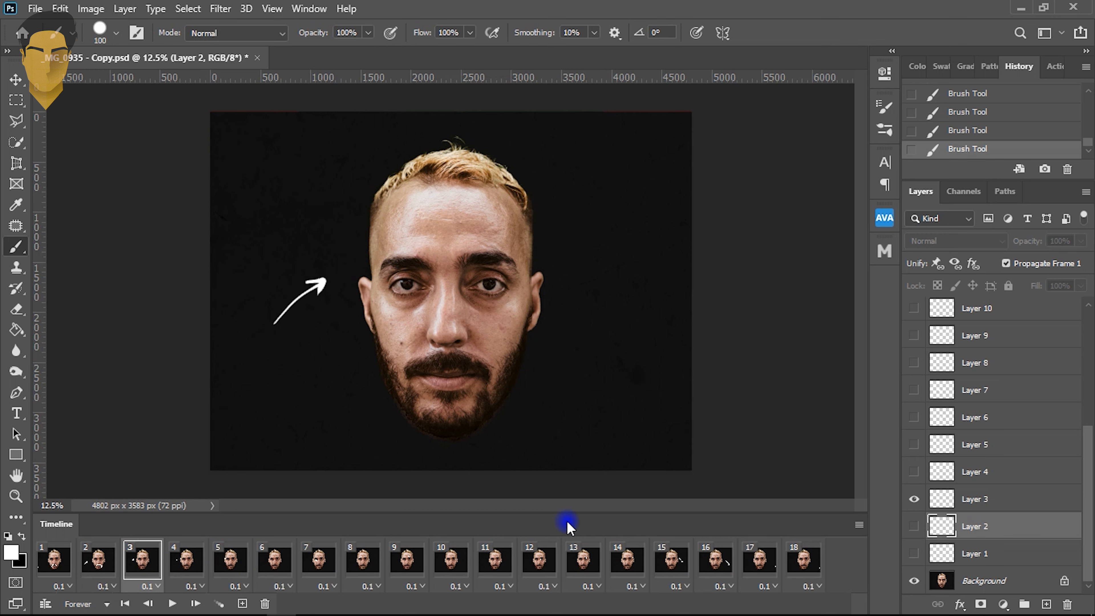
{"action": "left_click", "coordinate": [968, 495]}
{"action": "left_click_drag", "start_coordinate": [446, 360], "coordinate": [417, 453]}
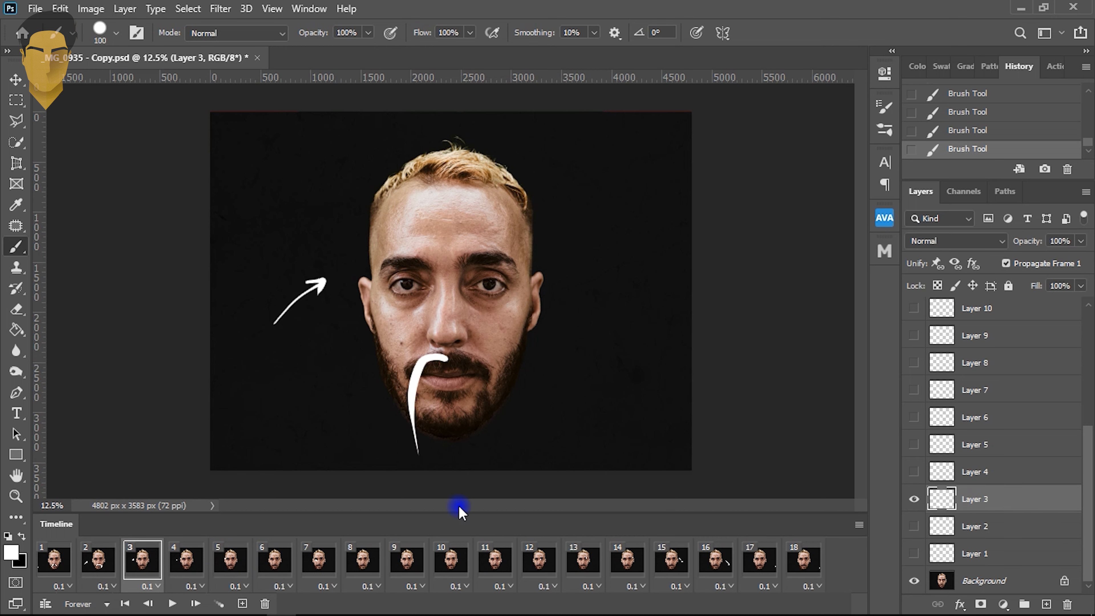
{"action": "left_click_drag", "start_coordinate": [449, 357], "coordinate": [487, 413]}
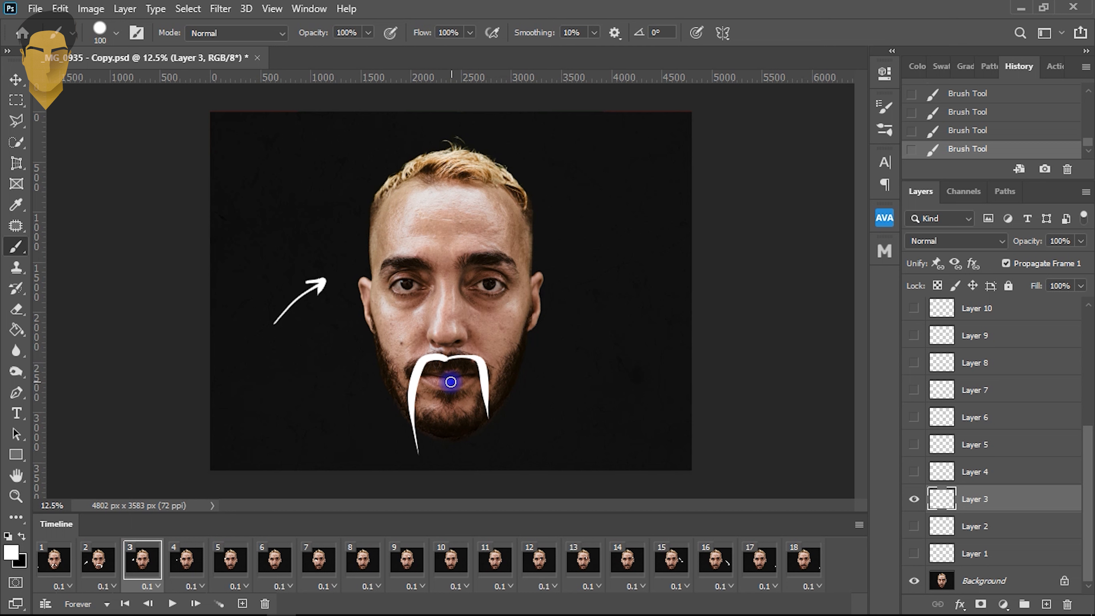
{"action": "left_click_drag", "start_coordinate": [420, 388], "coordinate": [413, 469]}
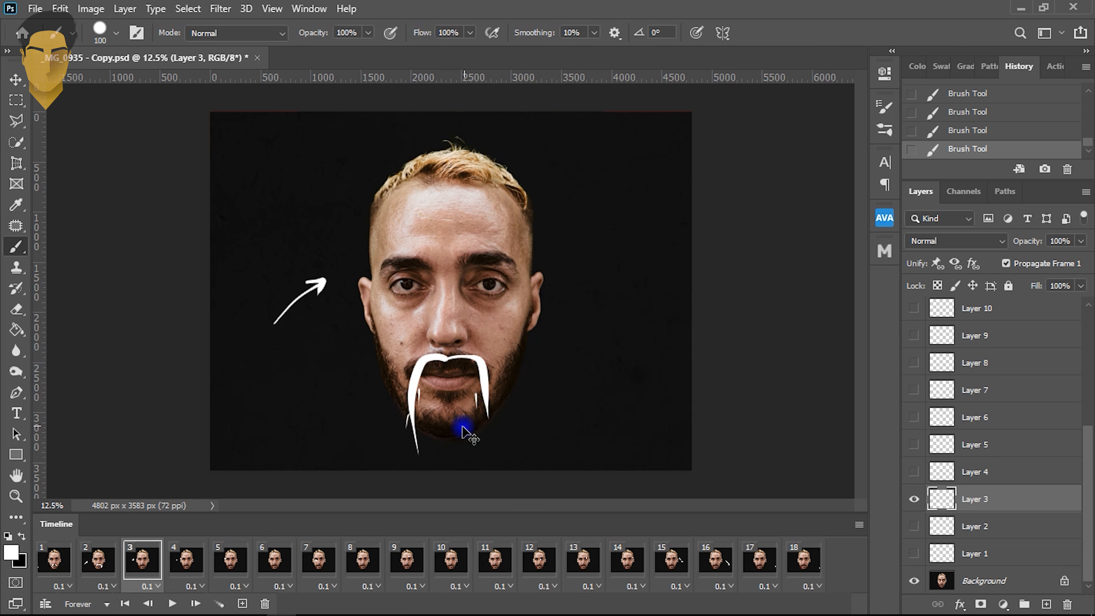
{"action": "key", "text": "ctrl+z"}
{"action": "key", "text": "ctrl+z"}
{"action": "key", "text": "ctrl+shift+z"}
{"action": "key", "text": "ctrl+shift+z"}
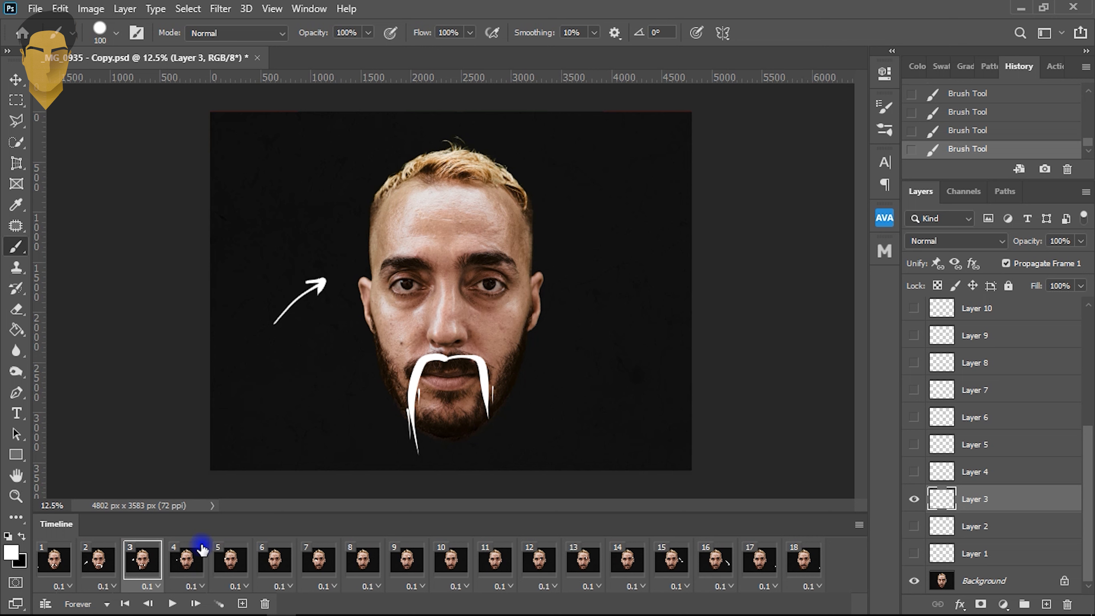
Paint new variations of the white moustache in frames 4 and 5 on Layers 4 and 5.
{"action": "left_click", "coordinate": [183, 557]}
{"action": "left_click", "coordinate": [933, 471]}
{"action": "mouse_move", "coordinate": [444, 360]}
{"action": "left_mouse_down"}
{"action": "mouse_move", "coordinate": [472, 362]}
{"action": "mouse_move", "coordinate": [410, 391]}
{"action": "mouse_move", "coordinate": [404, 463]}
{"action": "mouse_move", "coordinate": [464, 360]}
{"action": "mouse_move", "coordinate": [457, 410]}
{"action": "mouse_move", "coordinate": [464, 391]}
{"action": "mouse_move", "coordinate": [424, 362]}
{"action": "mouse_move", "coordinate": [435, 398]}
{"action": "mouse_move", "coordinate": [408, 453]}
{"action": "left_mouse_up"}
{"action": "left_click", "coordinate": [231, 559]}
{"action": "key", "text": "ctrl+z"}
Paint new variations of the white moustache in frames 6 and 7 on Layers 6 and 7.
{"action": "left_click", "coordinate": [274, 558]}
{"action": "left_click", "coordinate": [941, 417]}
{"action": "left_click", "coordinate": [319, 559]}
{"action": "left_click", "coordinate": [941, 390]}
{"action": "left_click_drag", "start_coordinate": [446, 362], "coordinate": [416, 370]}
{"action": "left_click_drag", "start_coordinate": [414, 455], "coordinate": [493, 425]}
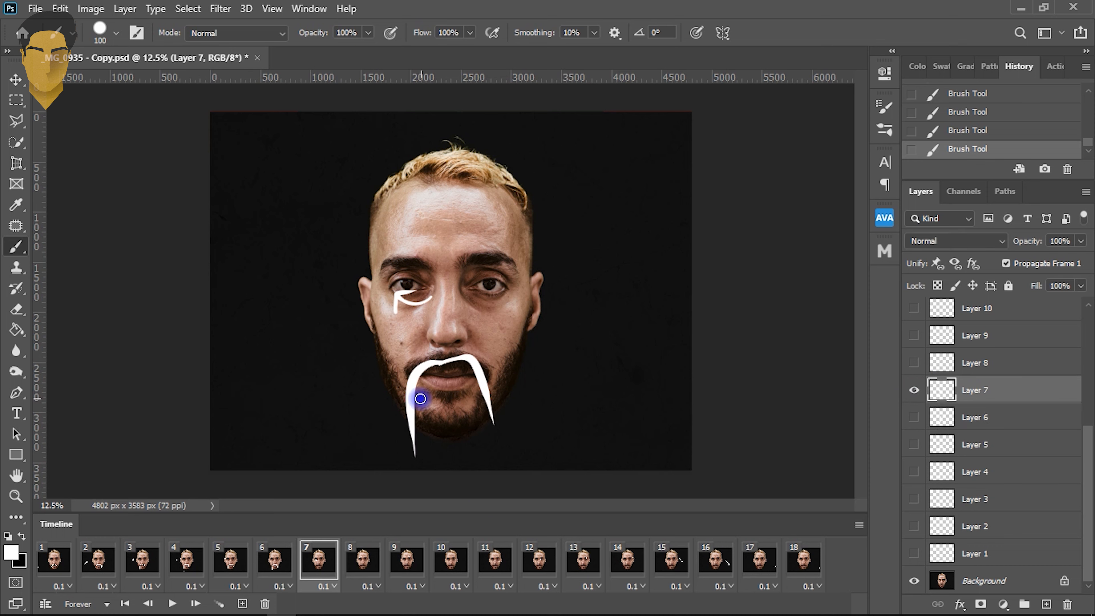
In frame 8, paint the white moustache and several short vertical accent lines beside it on Layer 8.
{"action": "left_click", "coordinate": [362, 559]}
{"action": "left_click", "coordinate": [939, 364]}
{"action": "mouse_move", "coordinate": [444, 362]}
{"action": "left_mouse_down"}
{"action": "mouse_move", "coordinate": [444, 398]}
{"action": "mouse_move", "coordinate": [489, 396]}
{"action": "mouse_move", "coordinate": [425, 411]}
{"action": "mouse_move", "coordinate": [490, 448]}
{"action": "left_mouse_up"}
{"action": "left_click_drag", "start_coordinate": [404, 373], "coordinate": [402, 439]}
{"action": "left_click_drag", "start_coordinate": [423, 400], "coordinate": [424, 414]}
{"action": "left_click_drag", "start_coordinate": [471, 405], "coordinate": [473, 425]}
{"action": "left_click_drag", "start_coordinate": [495, 375], "coordinate": [495, 390]}
In frame 9, paint the white moustache with three short accent lines on Layer 9.
{"action": "left_click", "coordinate": [406, 558]}
{"action": "left_click", "coordinate": [942, 335]}
{"action": "mouse_move", "coordinate": [444, 362]}
{"action": "left_mouse_down"}
{"action": "mouse_move", "coordinate": [413, 448]}
{"action": "mouse_move", "coordinate": [487, 433]}
{"action": "left_mouse_up"}
{"action": "left_click_drag", "start_coordinate": [415, 399], "coordinate": [415, 412]}
{"action": "left_click_drag", "start_coordinate": [469, 394], "coordinate": [470, 406]}
{"action": "left_click_drag", "start_coordinate": [490, 390], "coordinate": [489, 407]}
In frame 10, paint the white moustache on Layer 10 with one end reaching below the chin.
{"action": "left_click", "coordinate": [450, 558]}
{"action": "left_click", "coordinate": [942, 309]}
{"action": "left_click_drag", "start_coordinate": [412, 469], "coordinate": [445, 360]}
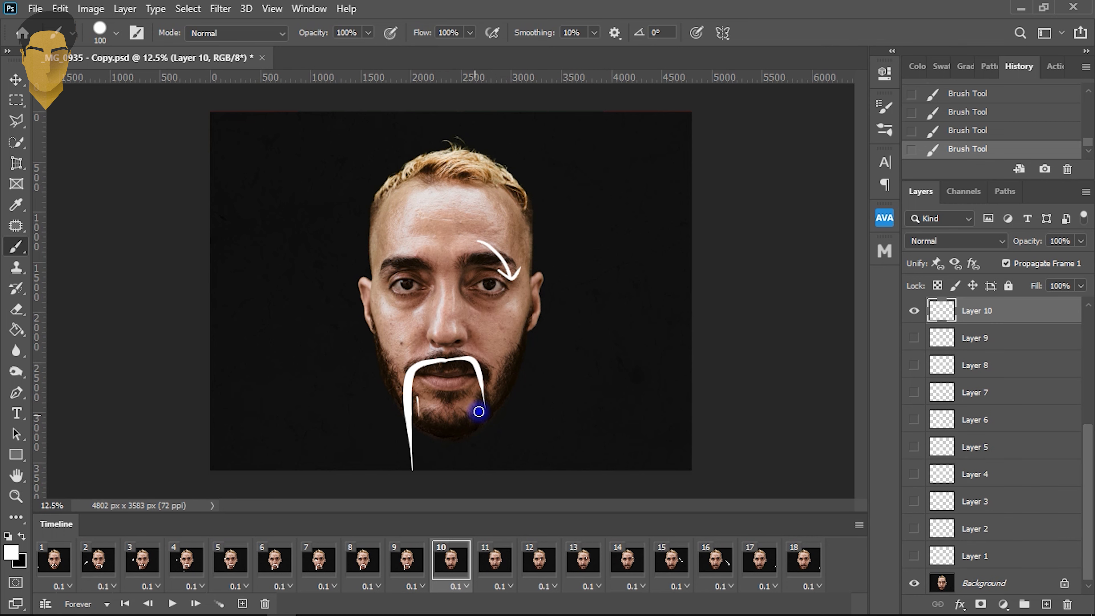
In frame 11, paint the white moustache and its short vertical accent lines on Layer 11.
{"action": "left_click", "coordinate": [494, 558]}
{"action": "scroll", "coordinate": [1083, 428], "scroll_direction": "up", "scroll_amount": 2}
{"action": "left_click", "coordinate": [942, 370]}
{"action": "mouse_move", "coordinate": [408, 421]}
{"action": "left_mouse_down"}
{"action": "mouse_move", "coordinate": [446, 359]}
{"action": "mouse_move", "coordinate": [491, 420]}
{"action": "left_mouse_up"}
{"action": "left_click_drag", "start_coordinate": [420, 394], "coordinate": [420, 417]}
{"action": "left_click_drag", "start_coordinate": [400, 409], "coordinate": [399, 438]}
{"action": "left_click_drag", "start_coordinate": [483, 396], "coordinate": [484, 413]}
Paint the white moustache in frames 12 and 13 on Layers 12 and 13.
{"action": "left_click", "coordinate": [539, 559]}
{"action": "left_click", "coordinate": [942, 342]}
{"action": "mouse_move", "coordinate": [447, 360]}
{"action": "left_mouse_down"}
{"action": "mouse_move", "coordinate": [443, 425]}
{"action": "mouse_move", "coordinate": [493, 435]}
{"action": "left_mouse_up"}
{"action": "left_click", "coordinate": [582, 560]}
{"action": "left_click", "coordinate": [941, 316]}
{"action": "mouse_move", "coordinate": [448, 358]}
{"action": "left_mouse_down"}
{"action": "mouse_move", "coordinate": [420, 431]}
{"action": "mouse_move", "coordinate": [491, 423]}
{"action": "left_mouse_up"}
In frame 14, paint both halves of the white moustache on Layer 14, redoing the second half.
{"action": "left_click", "coordinate": [613, 558]}
{"action": "scroll", "coordinate": [987, 372], "scroll_direction": "up", "scroll_amount": 2}
{"action": "left_click", "coordinate": [984, 368]}
{"action": "left_click_drag", "start_coordinate": [440, 358], "coordinate": [405, 457]}
{"action": "left_click_drag", "start_coordinate": [440, 358], "coordinate": [476, 414]}
{"action": "key", "text": "ctrl+z"}
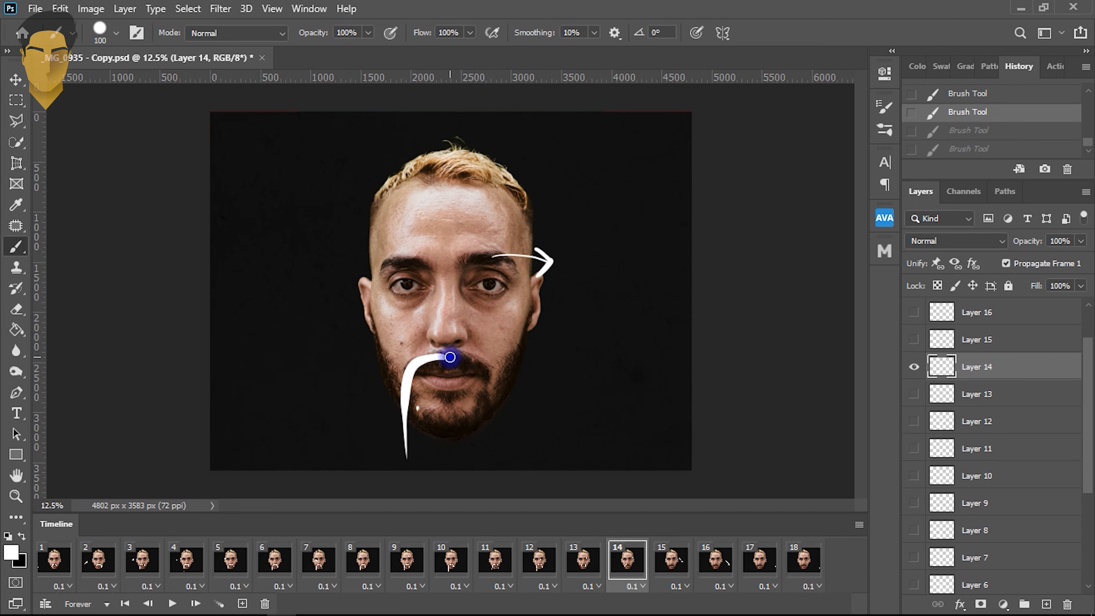
{"action": "left_click_drag", "start_coordinate": [450, 359], "coordinate": [477, 416]}
Paint the white moustache in frames 15 and 16 on Layers 15 and 16.
{"action": "left_click", "coordinate": [671, 560]}
{"action": "mouse_move", "coordinate": [442, 360]}
{"action": "left_mouse_down"}
{"action": "mouse_move", "coordinate": [406, 395]}
{"action": "mouse_move", "coordinate": [445, 357]}
{"action": "mouse_move", "coordinate": [452, 431]}
{"action": "mouse_move", "coordinate": [490, 417]}
{"action": "left_mouse_up"}
{"action": "left_click", "coordinate": [701, 560]}
{"action": "left_click", "coordinate": [940, 312]}
{"action": "mouse_move", "coordinate": [440, 359]}
{"action": "left_mouse_down"}
{"action": "mouse_move", "coordinate": [399, 390]}
{"action": "mouse_move", "coordinate": [407, 448]}
{"action": "mouse_move", "coordinate": [489, 421]}
{"action": "left_mouse_up"}
In frame 18, paint both halves of the white moustache and short accent lines on Layer 19.
{"action": "left_click", "coordinate": [759, 560]}
{"action": "left_click", "coordinate": [803, 560]}
{"action": "left_click", "coordinate": [941, 310]}
{"action": "left_click_drag", "start_coordinate": [440, 358], "coordinate": [410, 444]}
{"action": "mouse_move", "coordinate": [445, 359]}
{"action": "left_mouse_down"}
{"action": "mouse_move", "coordinate": [483, 359]}
{"action": "mouse_move", "coordinate": [488, 425]}
{"action": "left_mouse_up"}
{"action": "left_click_drag", "start_coordinate": [415, 402], "coordinate": [415, 417]}
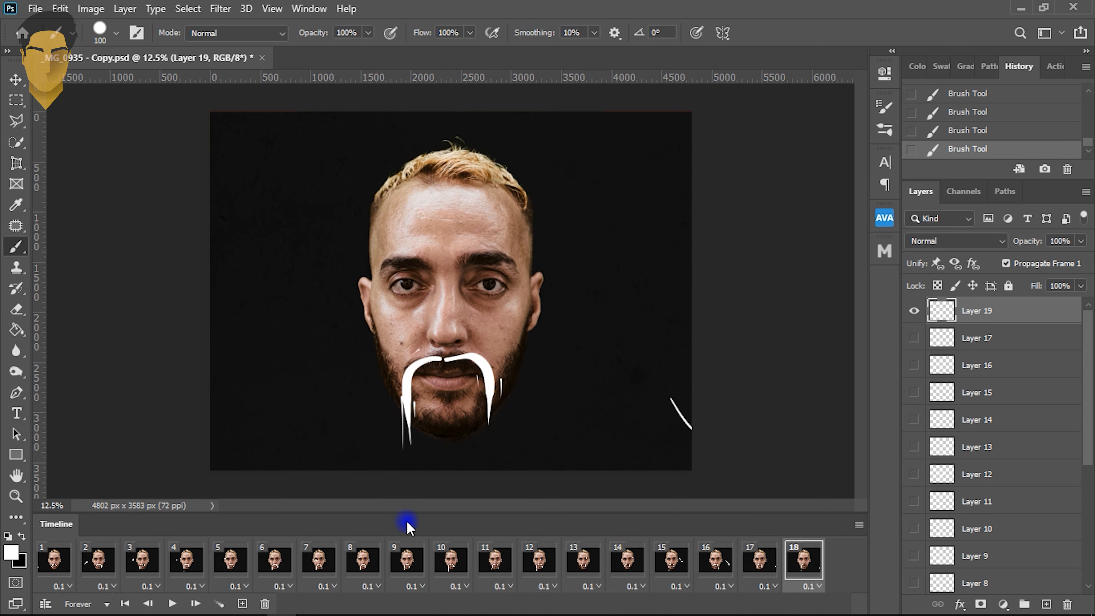
Play the animation from frame 1 to review the moustache, stop it and return to frame 1.
{"action": "left_click", "coordinate": [52, 558]}
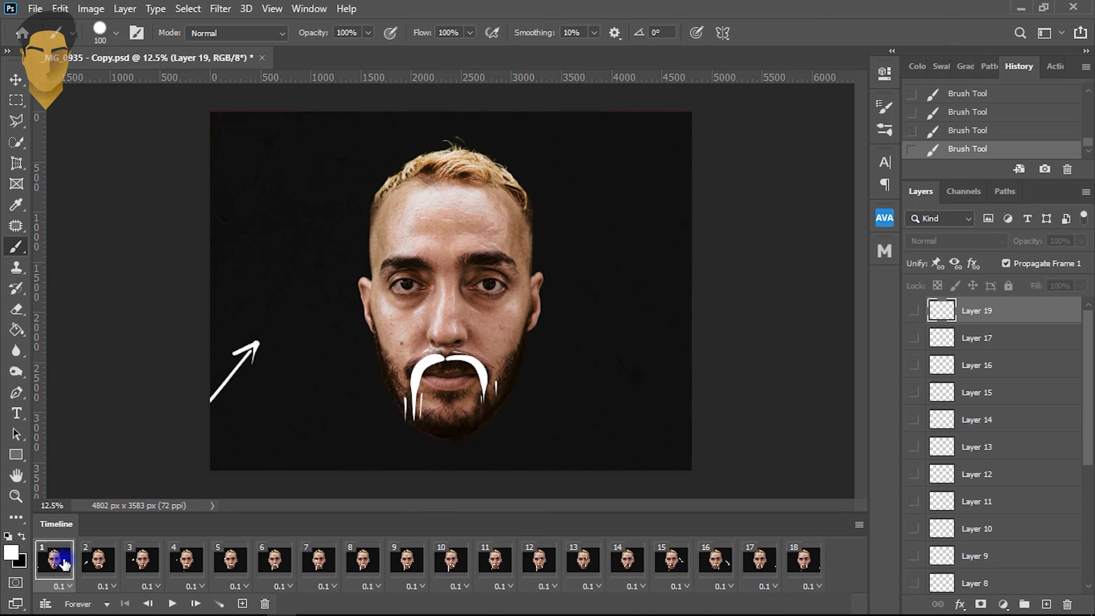
{"action": "left_click", "coordinate": [168, 602]}
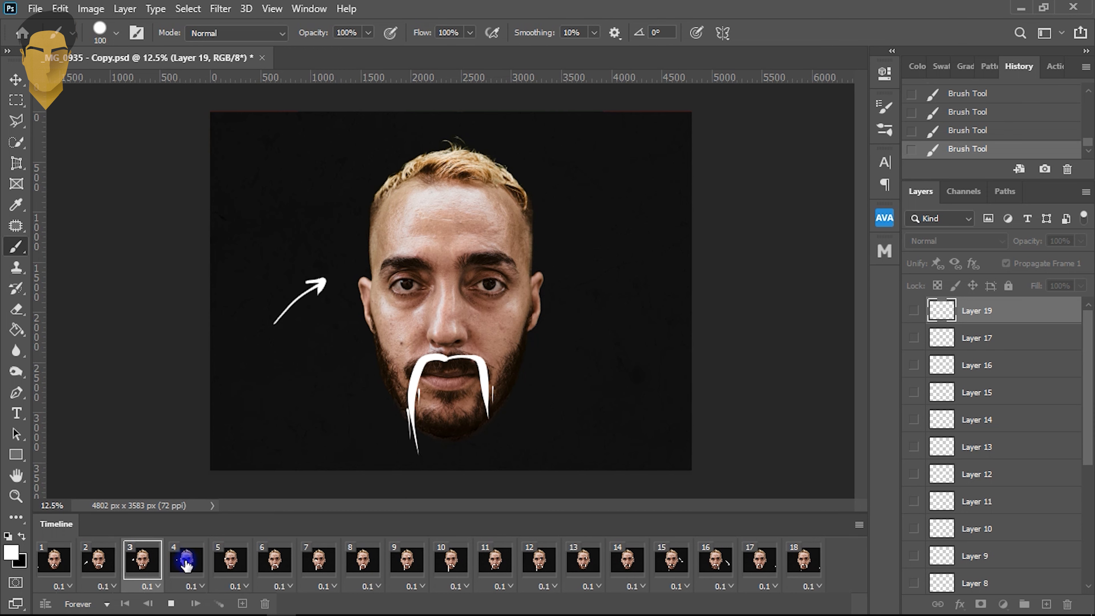
{"action": "left_click", "coordinate": [172, 603]}
{"action": "left_click", "coordinate": [60, 568]}
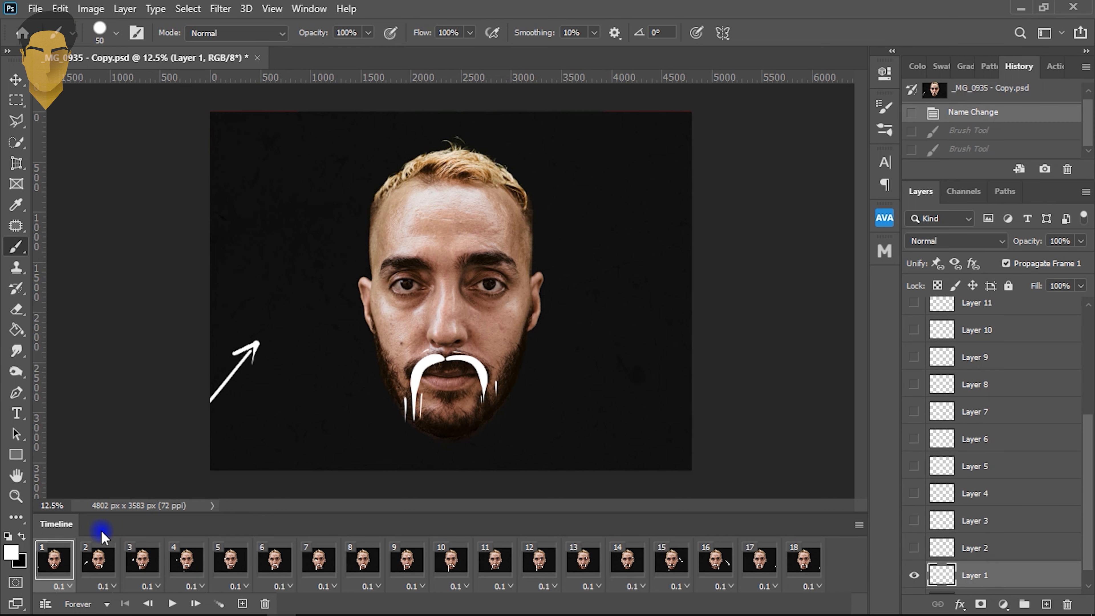
{"action": "left_click", "coordinate": [55, 560]}
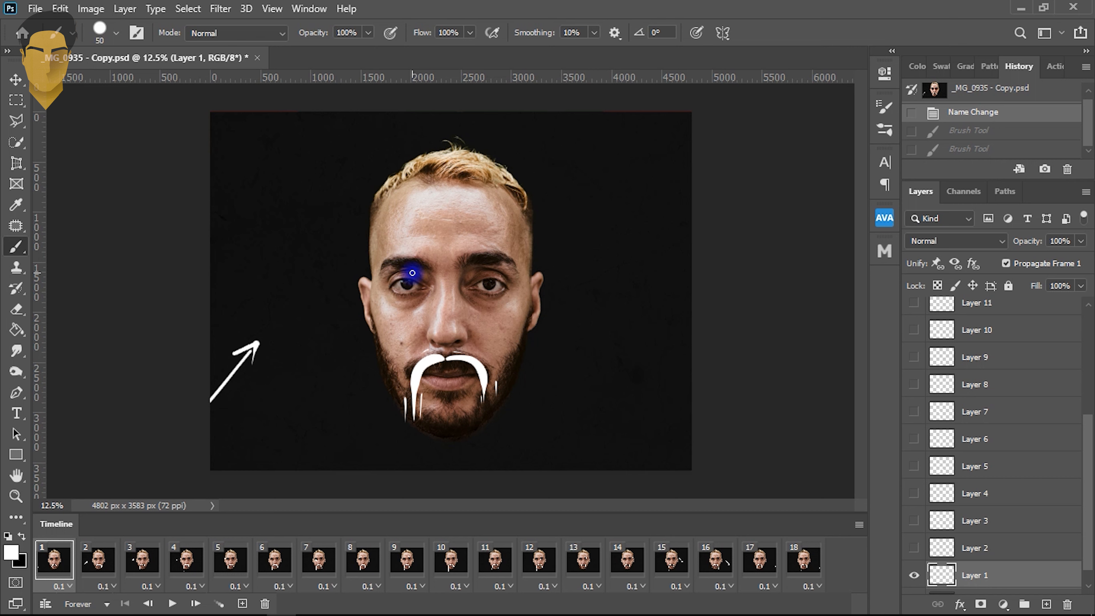
In frame 7, paint a small white circle around the iris of the portrait's left-hand eye on Layer 7.
{"action": "left_click", "coordinate": [231, 558]}
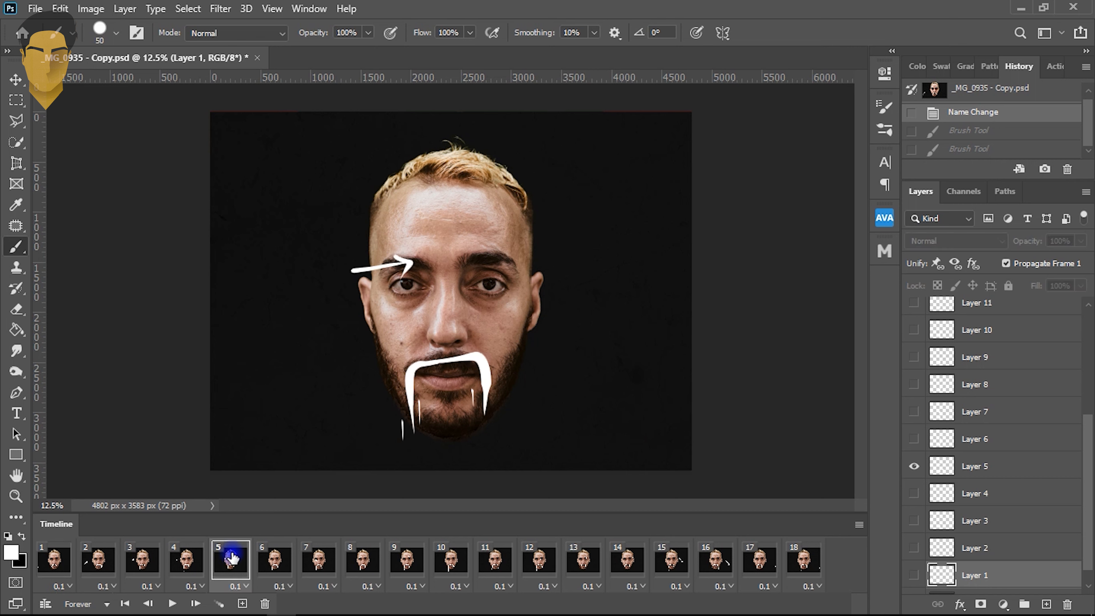
{"action": "left_click", "coordinate": [288, 553]}
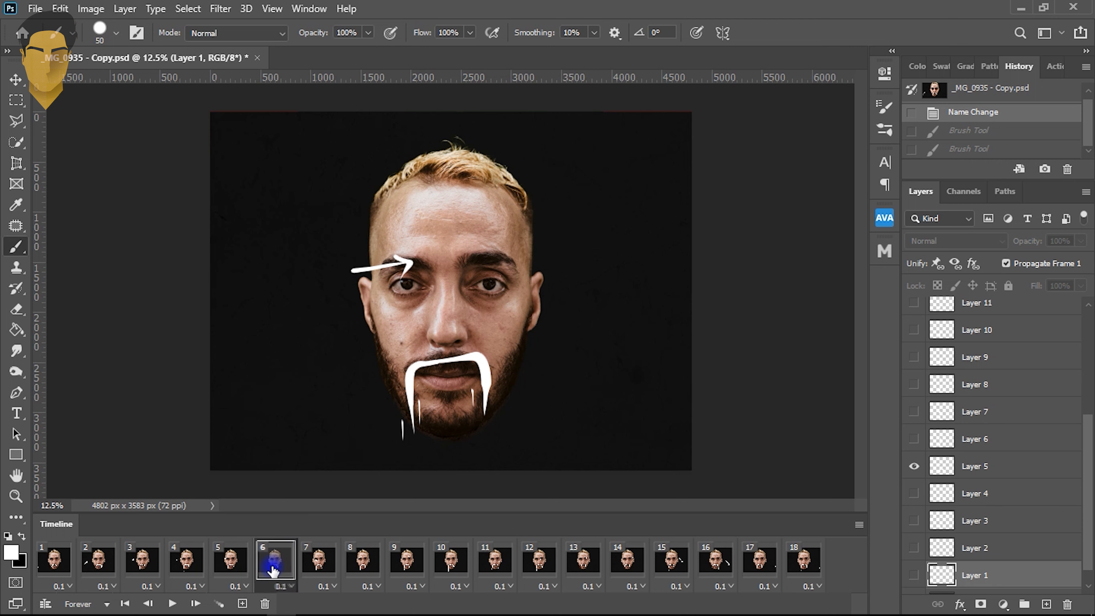
{"action": "left_click", "coordinate": [316, 570]}
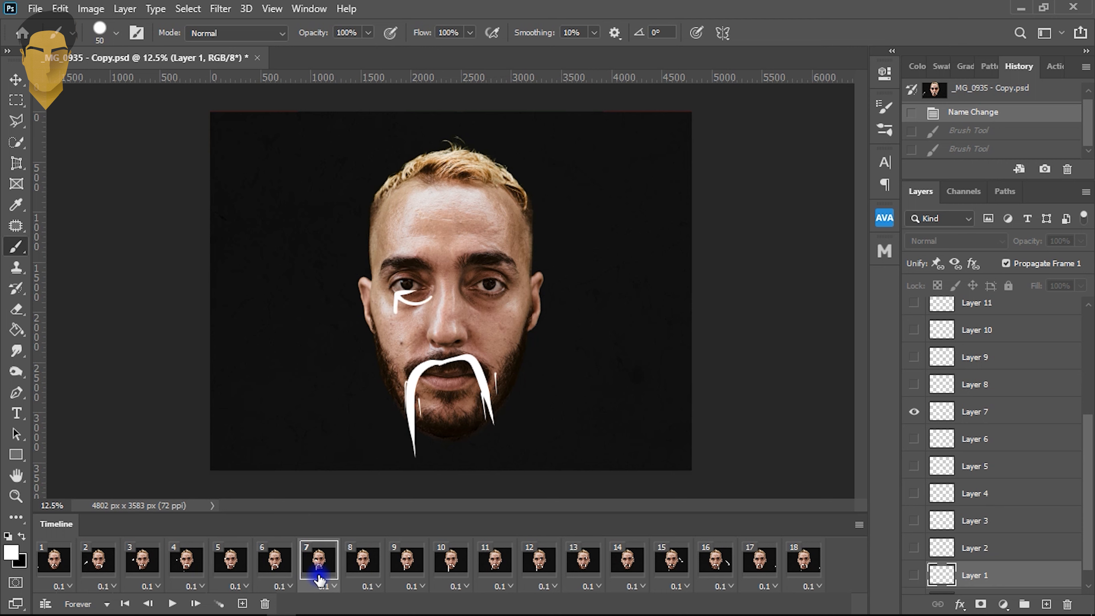
{"action": "left_click", "coordinate": [362, 562]}
{"action": "left_click", "coordinate": [319, 570]}
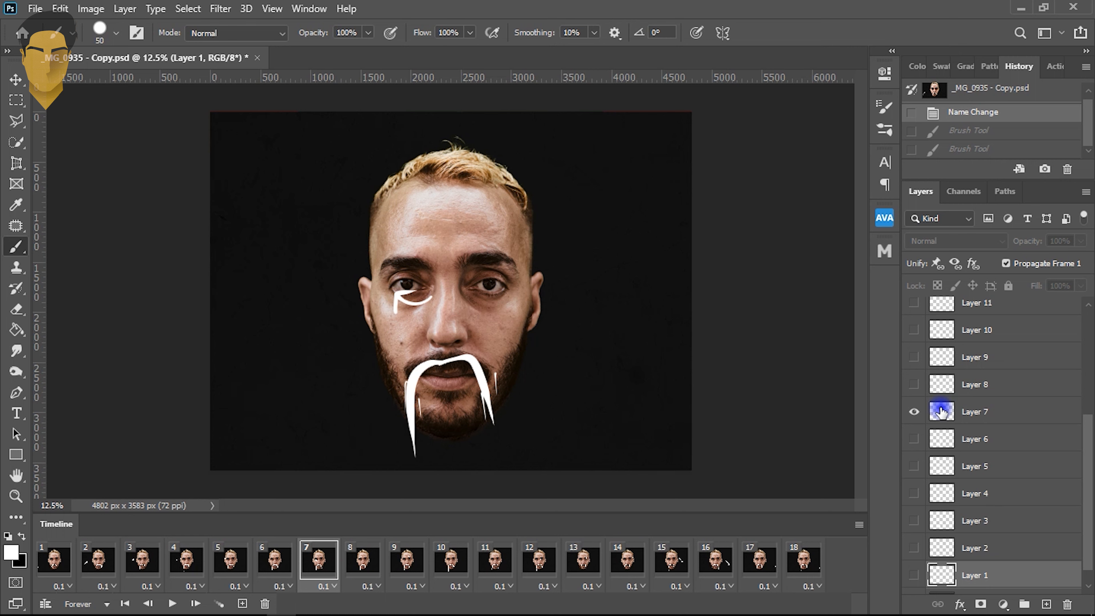
{"action": "left_click", "coordinate": [948, 414]}
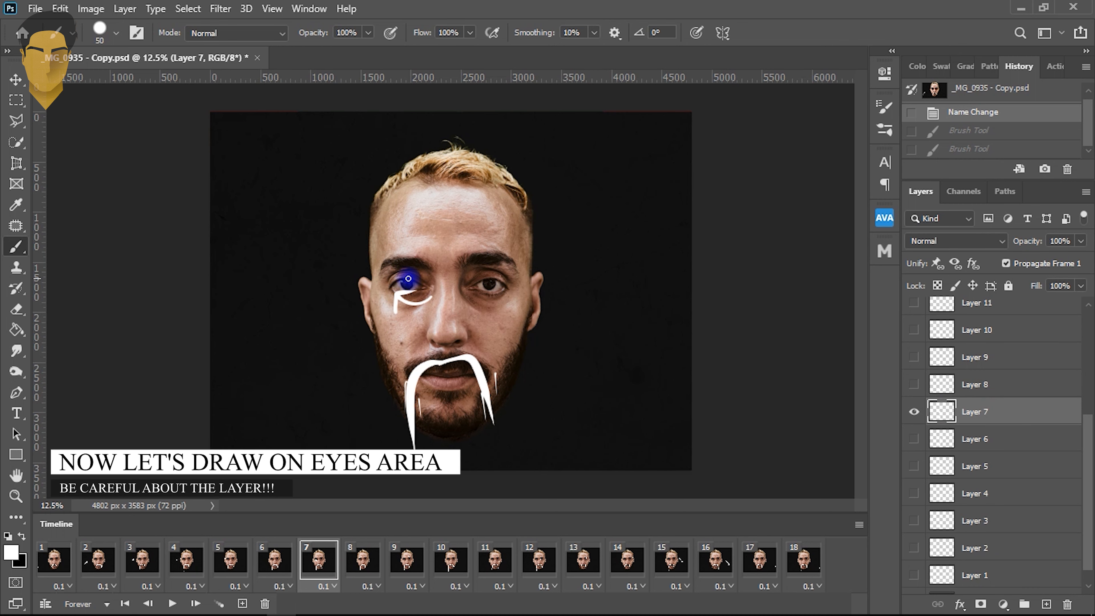
{"action": "left_click_drag", "start_coordinate": [400, 289], "coordinate": [410, 300]}
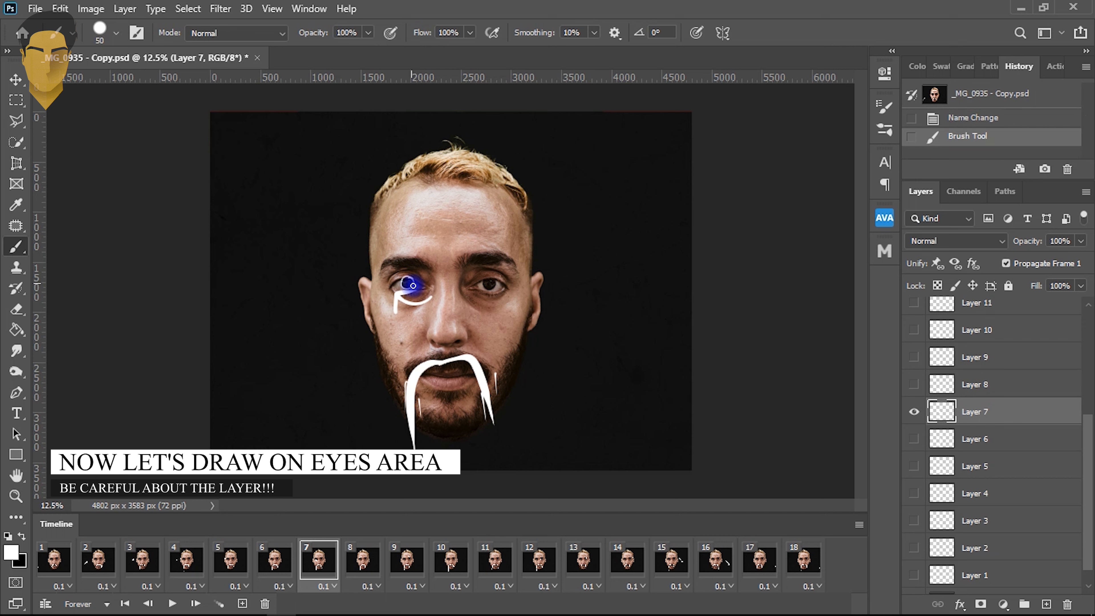
In frame 8, paint a larger white circle around the same eye on Layer 8, showing Layer 7 only temporarily as a guide.
{"action": "left_click", "coordinate": [361, 561]}
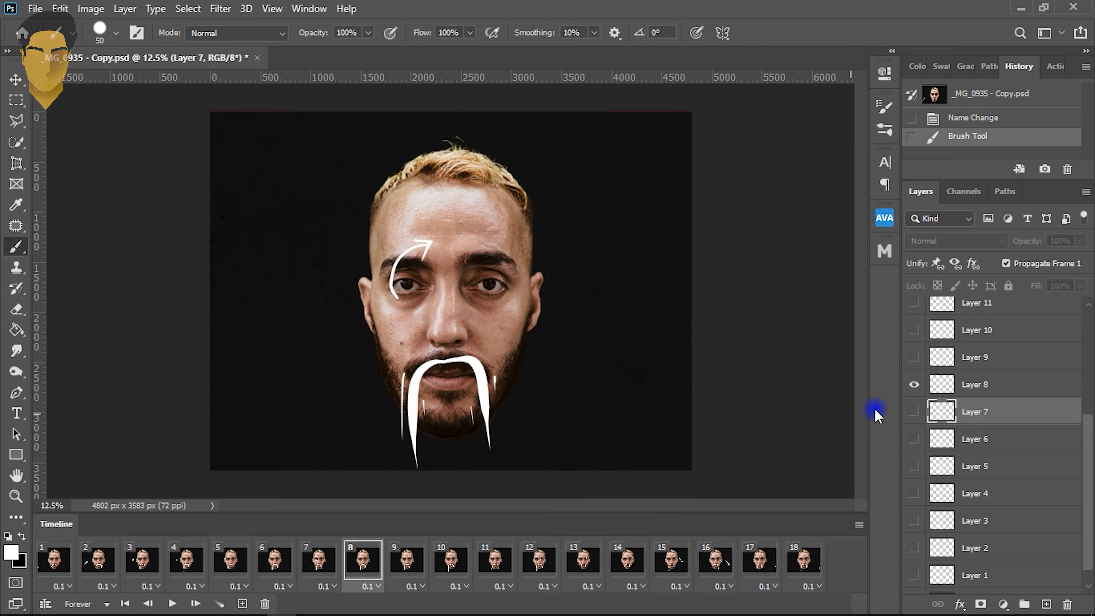
{"action": "left_click", "coordinate": [971, 388]}
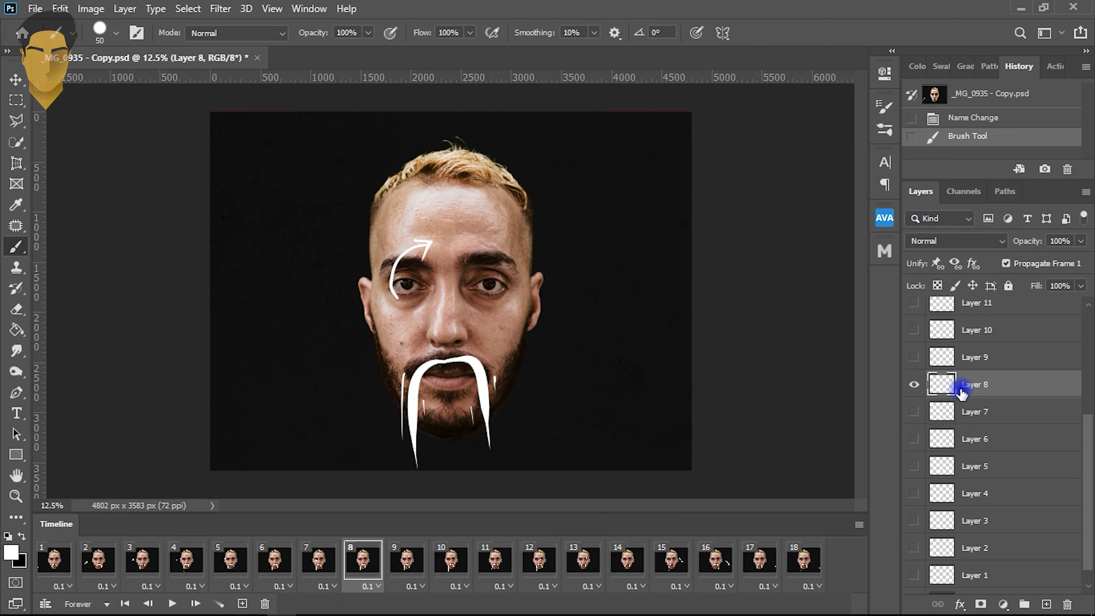
{"action": "left_click", "coordinate": [914, 412]}
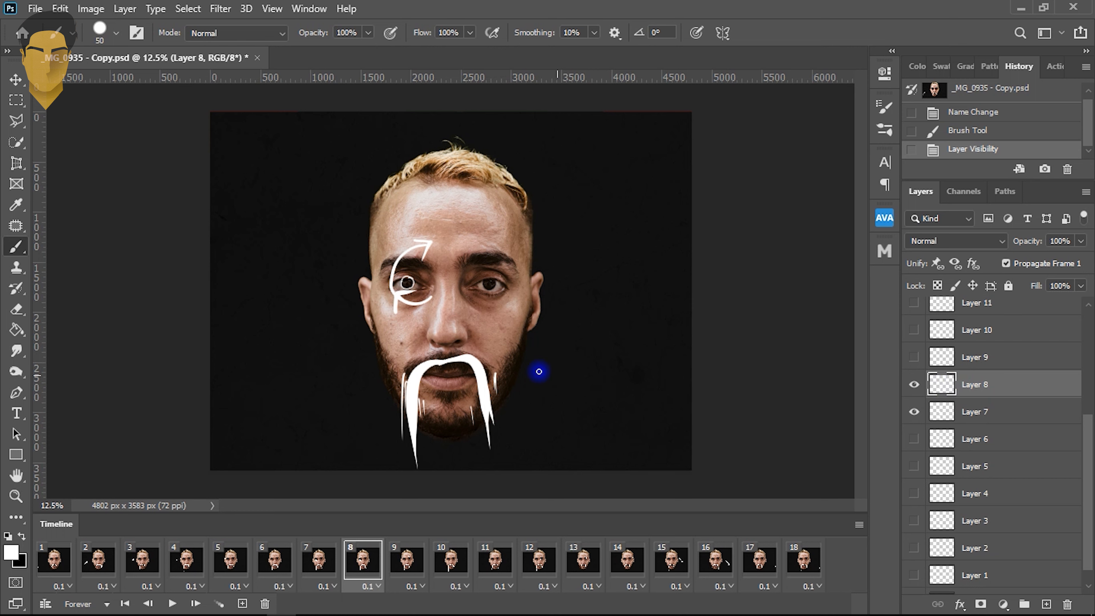
{"action": "mouse_move", "coordinate": [419, 270]}
{"action": "left_mouse_down"}
{"action": "mouse_move", "coordinate": [394, 309]}
{"action": "mouse_move", "coordinate": [392, 264]}
{"action": "mouse_move", "coordinate": [423, 268]}
{"action": "mouse_move", "coordinate": [425, 294]}
{"action": "left_mouse_up"}
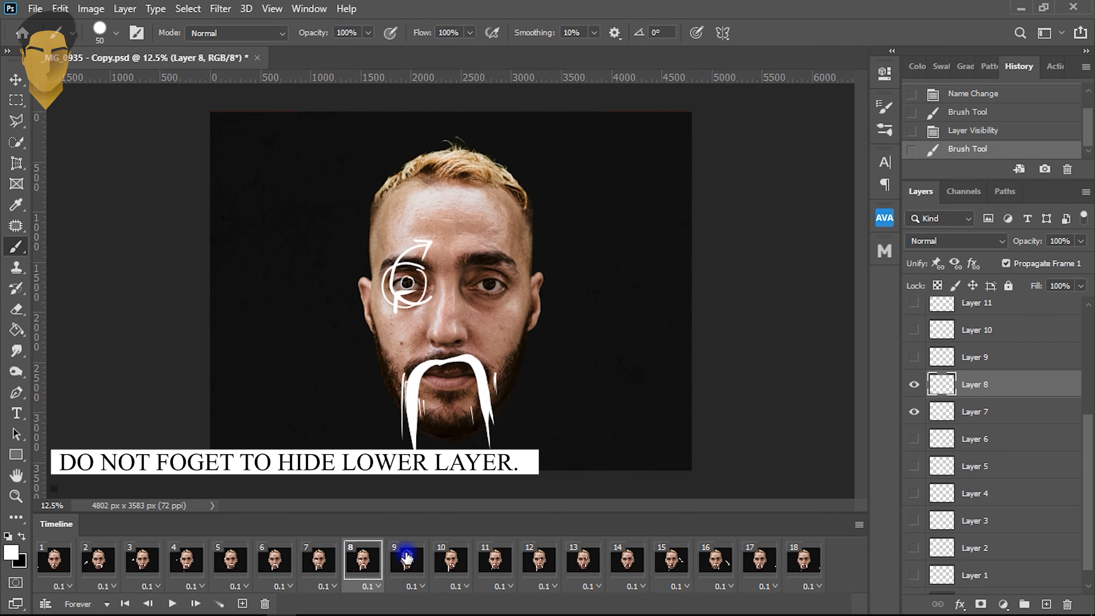
{"action": "left_click", "coordinate": [912, 412]}
{"action": "left_click", "coordinate": [913, 412]}
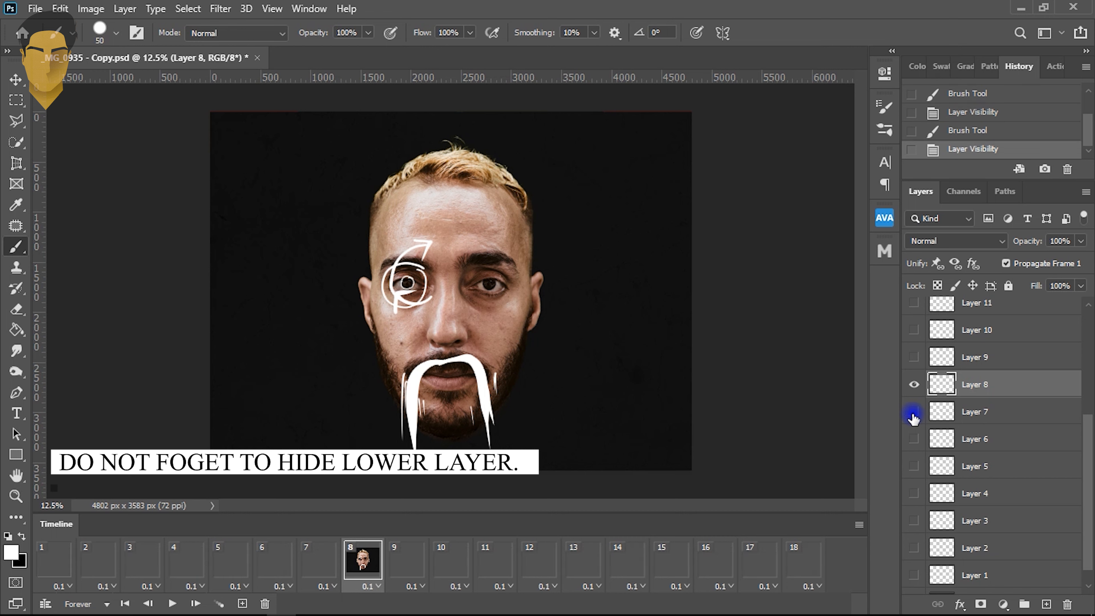
In frame 9, paint a still larger white circle around the eye on Layer 9, showing Layer 8 only temporarily as a guide.
{"action": "left_click", "coordinate": [407, 563]}
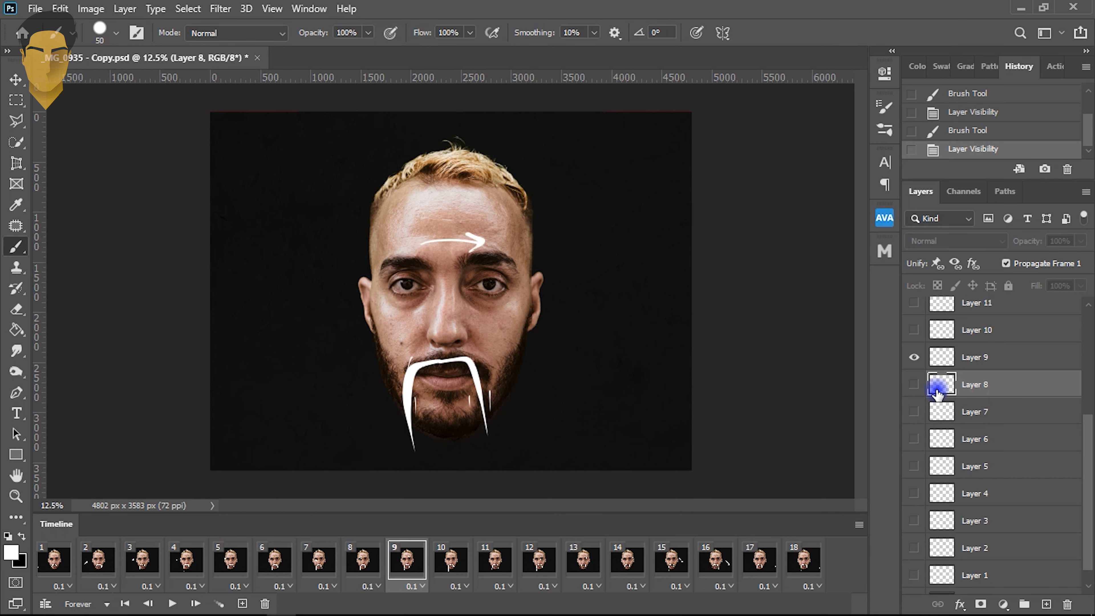
{"action": "left_click", "coordinate": [964, 364]}
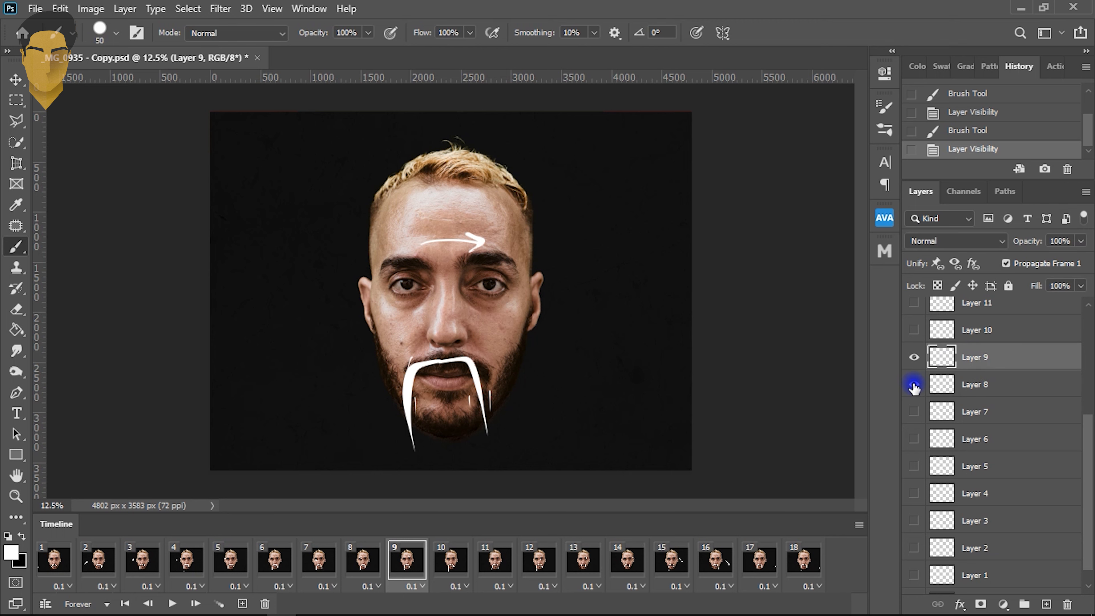
{"action": "left_click", "coordinate": [914, 386]}
{"action": "mouse_move", "coordinate": [426, 260]}
{"action": "left_mouse_down"}
{"action": "mouse_move", "coordinate": [438, 286]}
{"action": "mouse_move", "coordinate": [419, 338]}
{"action": "mouse_move", "coordinate": [362, 317]}
{"action": "mouse_move", "coordinate": [376, 262]}
{"action": "mouse_move", "coordinate": [437, 266]}
{"action": "left_mouse_up"}
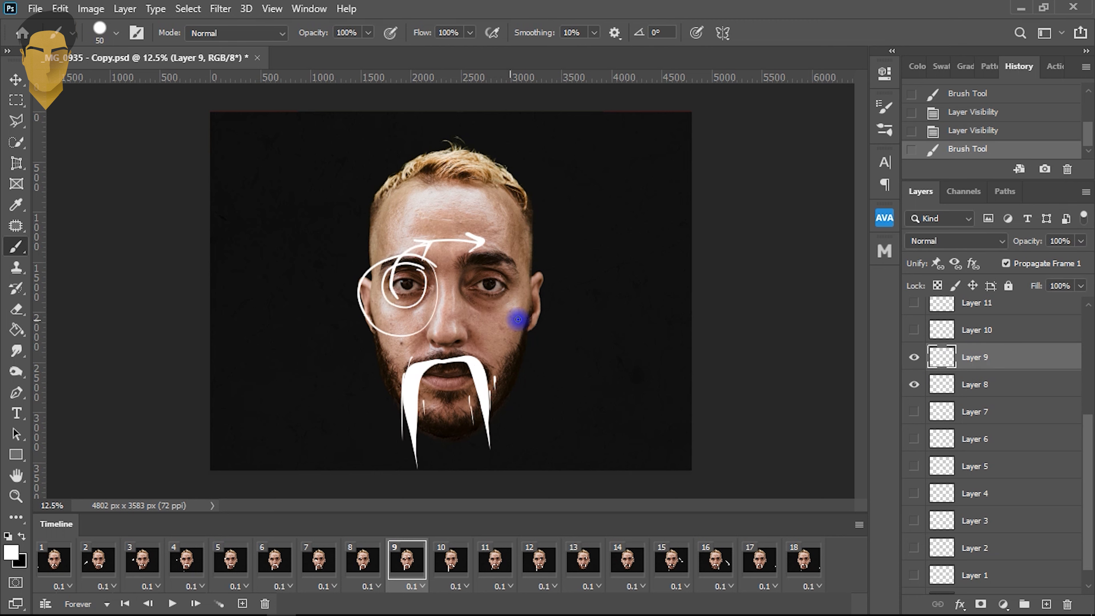
{"action": "left_click", "coordinate": [914, 384]}
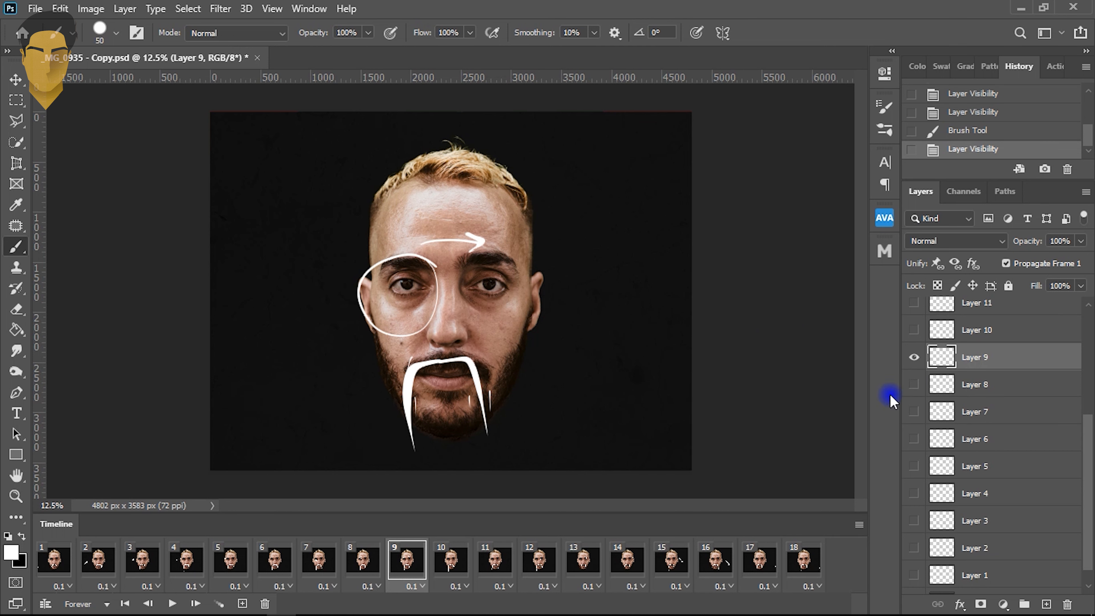
In frame 10, paint the largest white eye circle on Layer 10, showing Layer 9 only temporarily as a guide.
{"action": "left_click", "coordinate": [449, 560]}
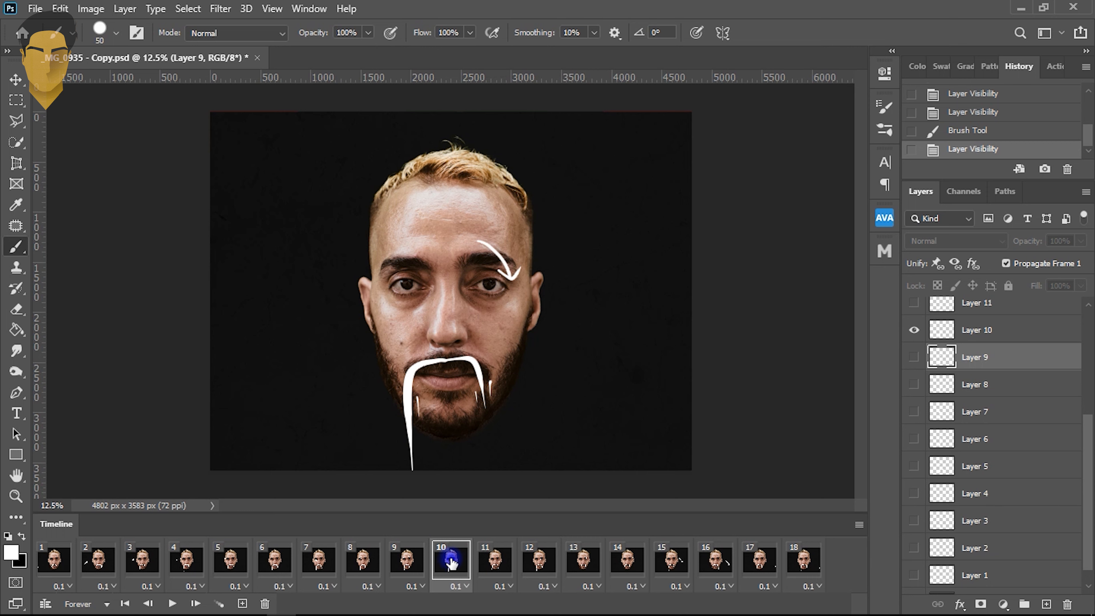
{"action": "left_click", "coordinate": [957, 335]}
{"action": "left_click", "coordinate": [914, 360]}
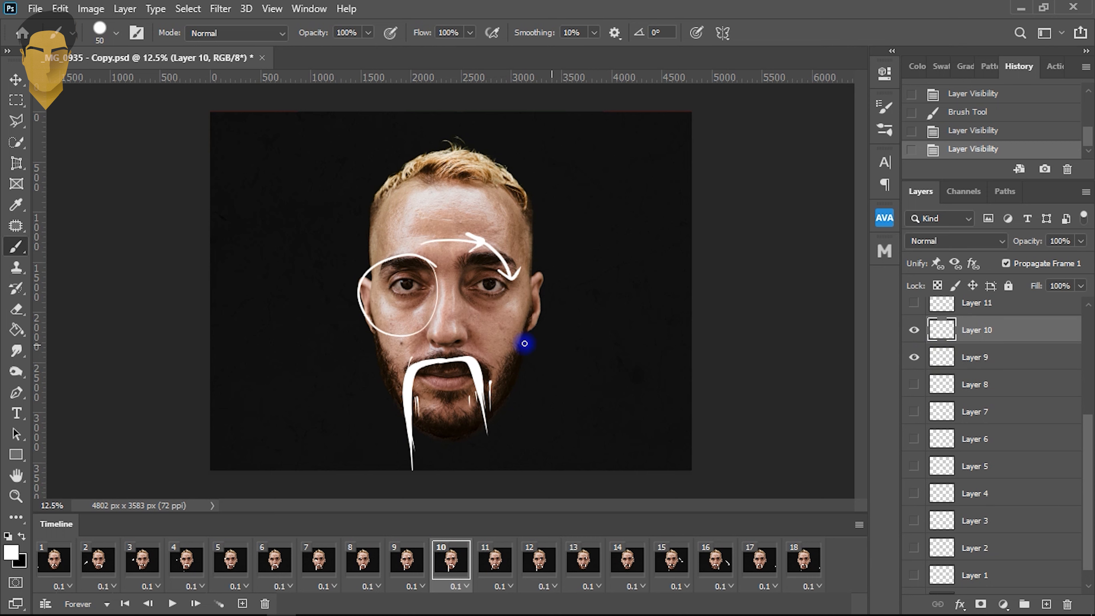
{"action": "mouse_move", "coordinate": [399, 370]}
{"action": "left_mouse_down"}
{"action": "mouse_move", "coordinate": [342, 269]}
{"action": "mouse_move", "coordinate": [432, 239]}
{"action": "mouse_move", "coordinate": [449, 326]}
{"action": "left_mouse_up"}
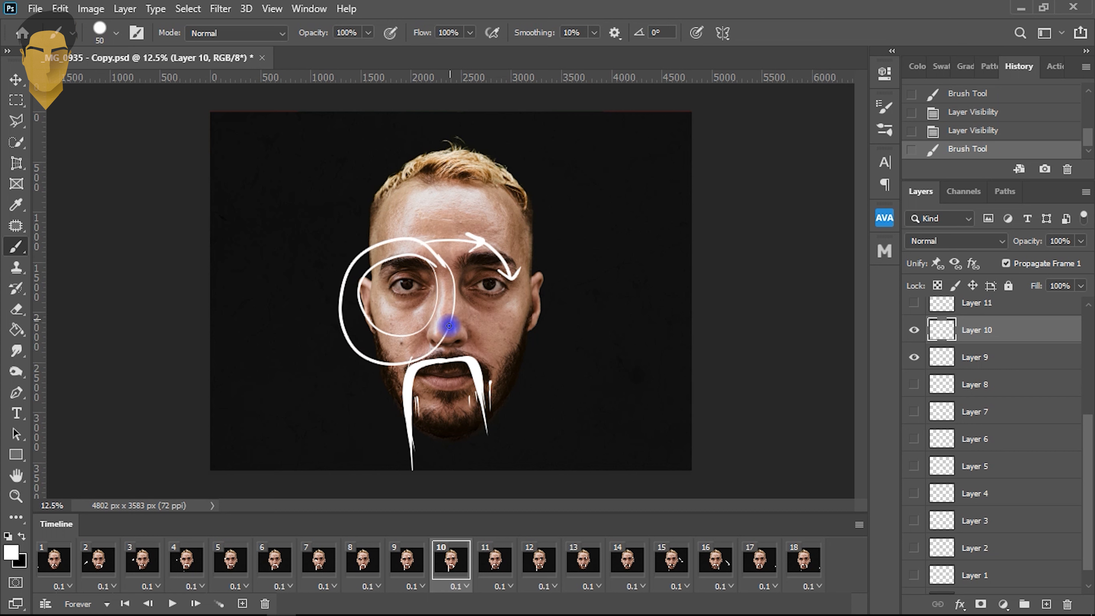
{"action": "left_click", "coordinate": [914, 357]}
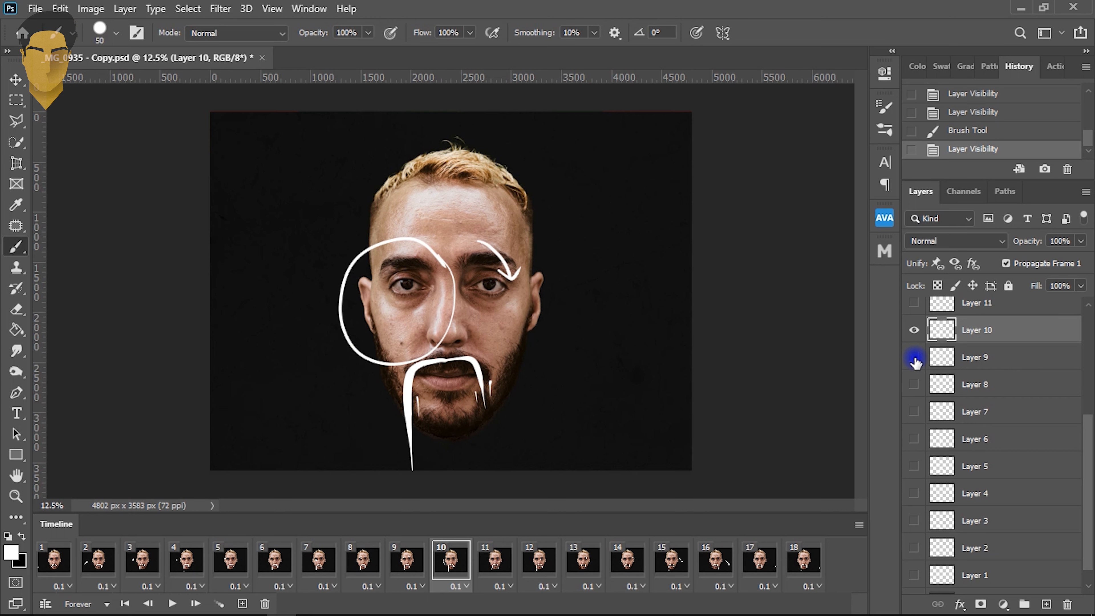
Play the animation from frame 1 to review the growing eye circles, and stop it.
{"action": "left_click", "coordinate": [54, 560]}
{"action": "key", "text": "space"}
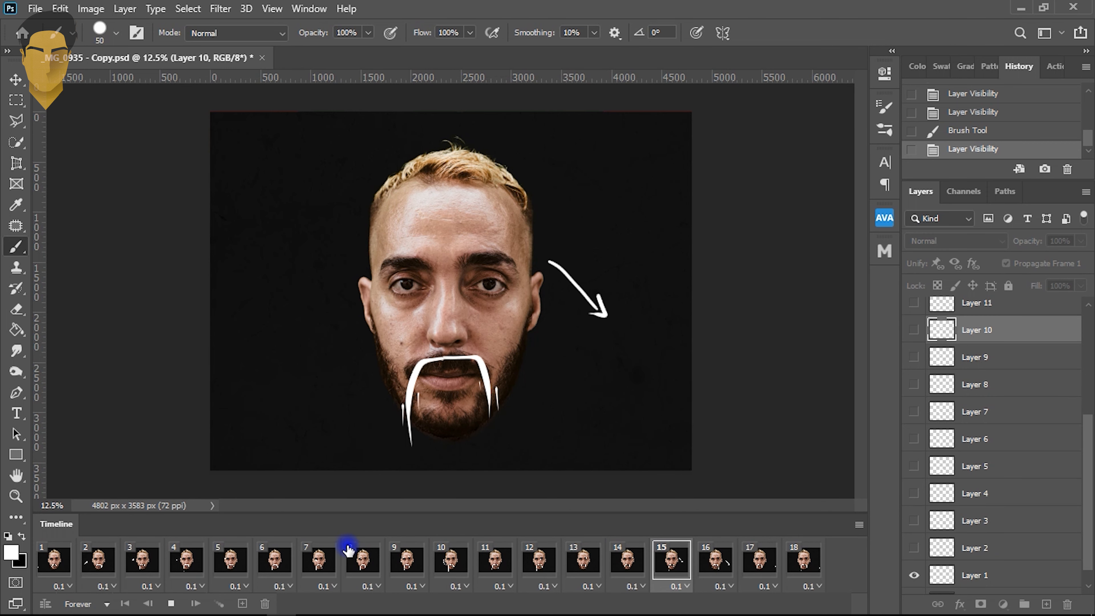
{"action": "key", "text": "space"}
Fill the eye circles in frames 7 and 8 with white brush scribbles on Layers 7 and 8.
{"action": "left_click", "coordinate": [326, 568]}
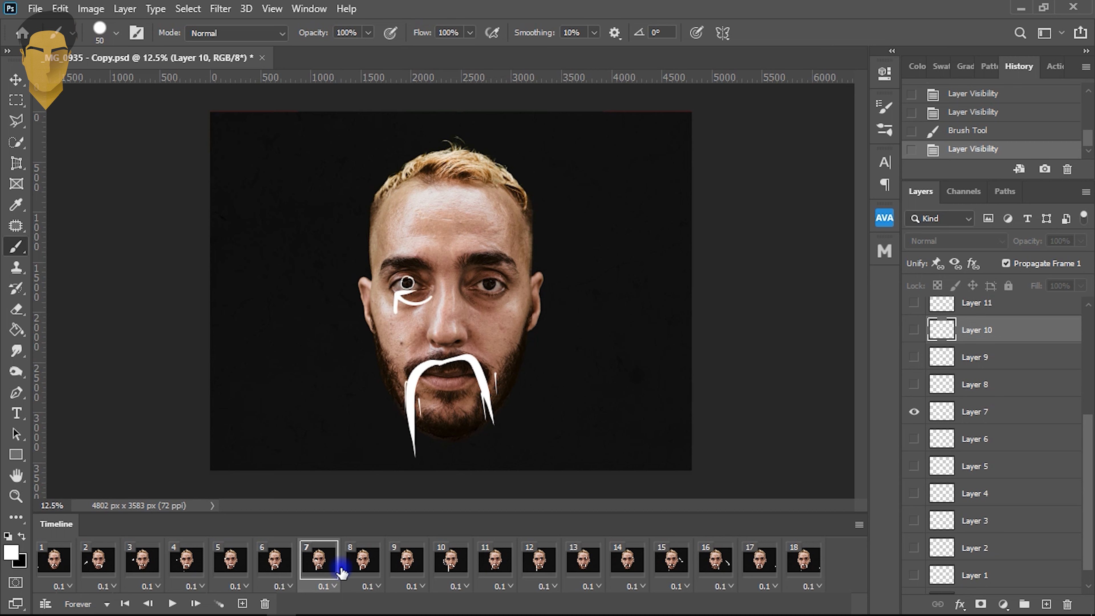
{"action": "left_click", "coordinate": [951, 410]}
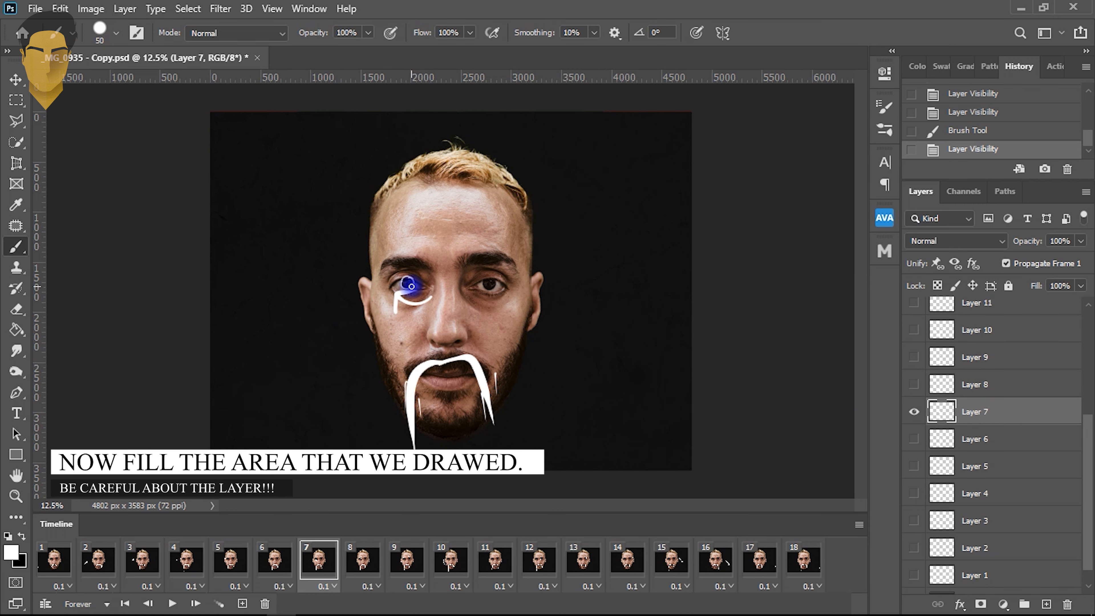
{"action": "left_click_drag", "start_coordinate": [402, 286], "coordinate": [408, 282]}
{"action": "left_click", "coordinate": [375, 555]}
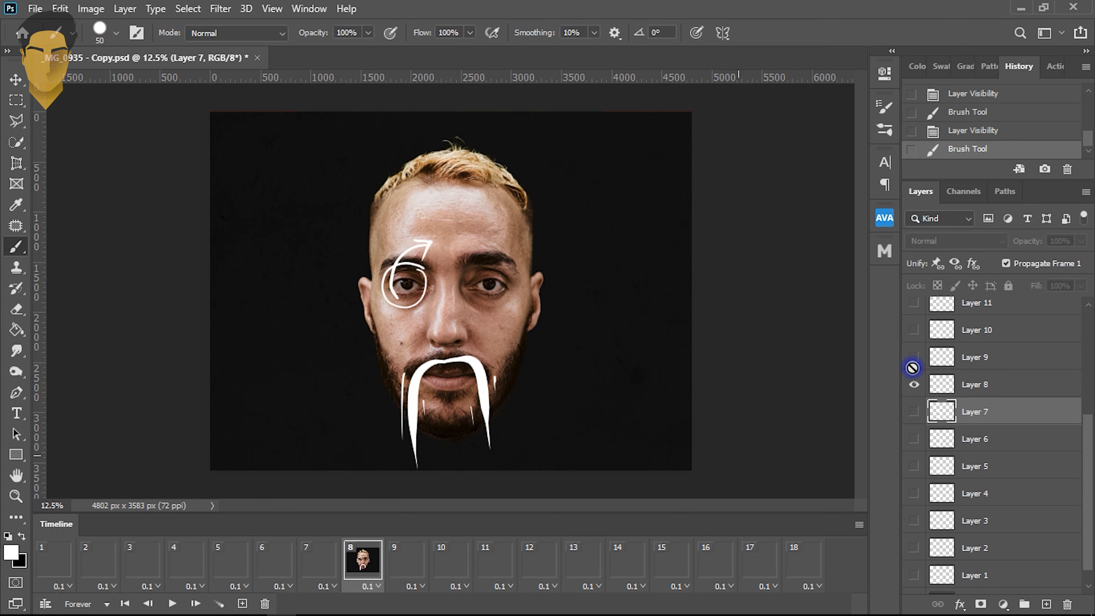
{"action": "left_click", "coordinate": [926, 377]}
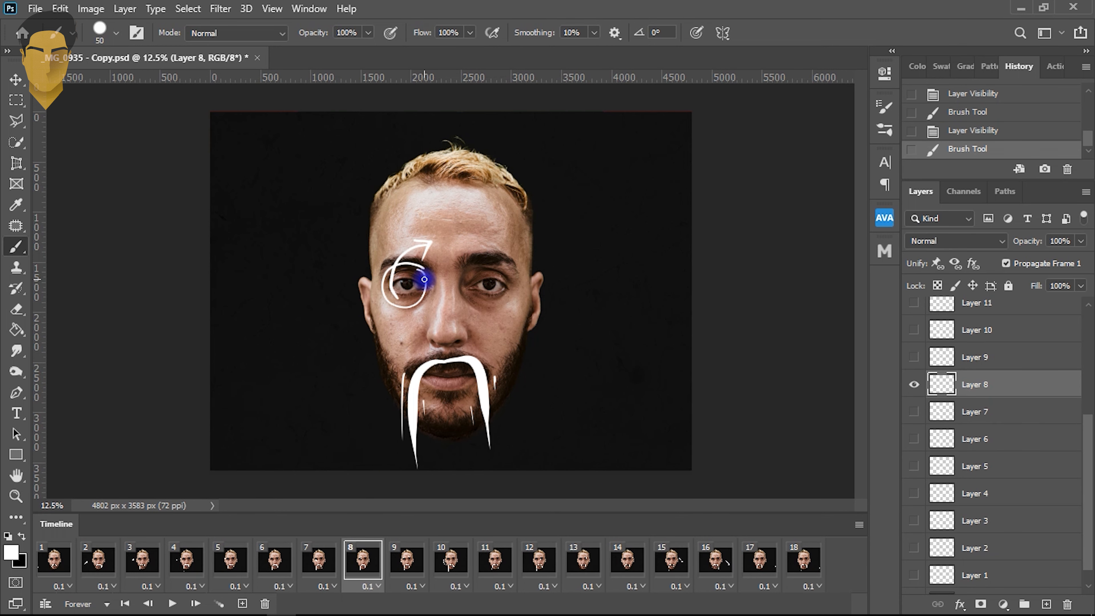
{"action": "mouse_move", "coordinate": [425, 275]}
{"action": "left_mouse_down"}
{"action": "mouse_move", "coordinate": [404, 318]}
{"action": "mouse_move", "coordinate": [418, 271]}
{"action": "mouse_move", "coordinate": [394, 302]}
{"action": "mouse_move", "coordinate": [406, 262]}
{"action": "mouse_move", "coordinate": [393, 304]}
{"action": "left_mouse_up"}
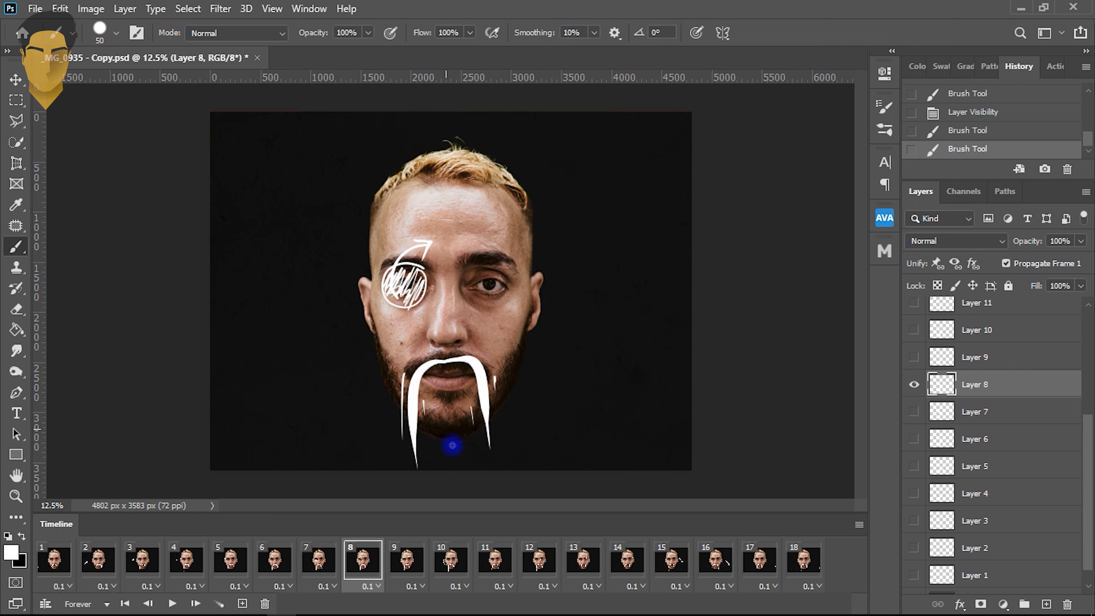
In frame 9, fill the eye circle with dense white hatching on Layer 9, undoing an unwanted stroke.
{"action": "left_click", "coordinate": [408, 573]}
{"action": "left_click", "coordinate": [943, 361]}
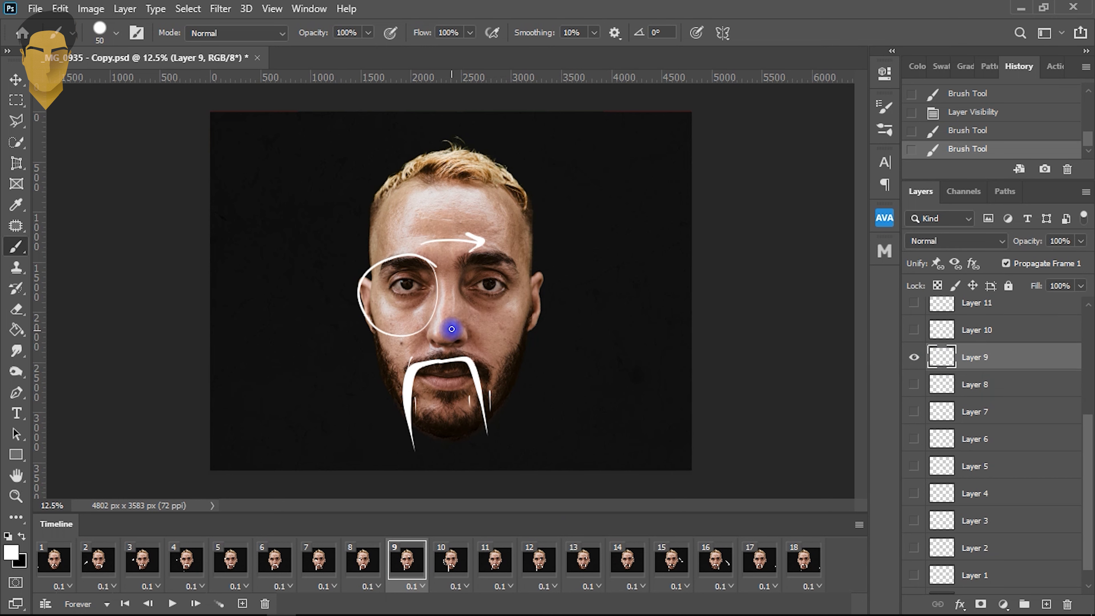
{"action": "mouse_move", "coordinate": [415, 319]}
{"action": "left_mouse_down"}
{"action": "mouse_move", "coordinate": [435, 287]}
{"action": "mouse_move", "coordinate": [377, 335]}
{"action": "mouse_move", "coordinate": [427, 281]}
{"action": "mouse_move", "coordinate": [378, 318]}
{"action": "mouse_move", "coordinate": [422, 267]}
{"action": "mouse_move", "coordinate": [361, 318]}
{"action": "mouse_move", "coordinate": [410, 271]}
{"action": "mouse_move", "coordinate": [352, 301]}
{"action": "mouse_move", "coordinate": [410, 258]}
{"action": "mouse_move", "coordinate": [361, 279]}
{"action": "mouse_move", "coordinate": [417, 281]}
{"action": "mouse_move", "coordinate": [421, 269]}
{"action": "mouse_move", "coordinate": [449, 306]}
{"action": "mouse_move", "coordinate": [411, 251]}
{"action": "mouse_move", "coordinate": [421, 326]}
{"action": "mouse_move", "coordinate": [394, 254]}
{"action": "mouse_move", "coordinate": [390, 330]}
{"action": "mouse_move", "coordinate": [374, 288]}
{"action": "mouse_move", "coordinate": [402, 332]}
{"action": "mouse_move", "coordinate": [427, 272]}
{"action": "mouse_move", "coordinate": [428, 314]}
{"action": "mouse_move", "coordinate": [436, 293]}
{"action": "mouse_move", "coordinate": [384, 340]}
{"action": "mouse_move", "coordinate": [438, 290]}
{"action": "mouse_move", "coordinate": [426, 284]}
{"action": "mouse_move", "coordinate": [375, 308]}
{"action": "mouse_move", "coordinate": [433, 273]}
{"action": "mouse_move", "coordinate": [372, 301]}
{"action": "mouse_move", "coordinate": [372, 316]}
{"action": "mouse_move", "coordinate": [395, 310]}
{"action": "mouse_move", "coordinate": [424, 301]}
{"action": "mouse_move", "coordinate": [363, 294]}
{"action": "mouse_move", "coordinate": [429, 258]}
{"action": "left_mouse_up"}
{"action": "key", "text": "ctrl+z"}
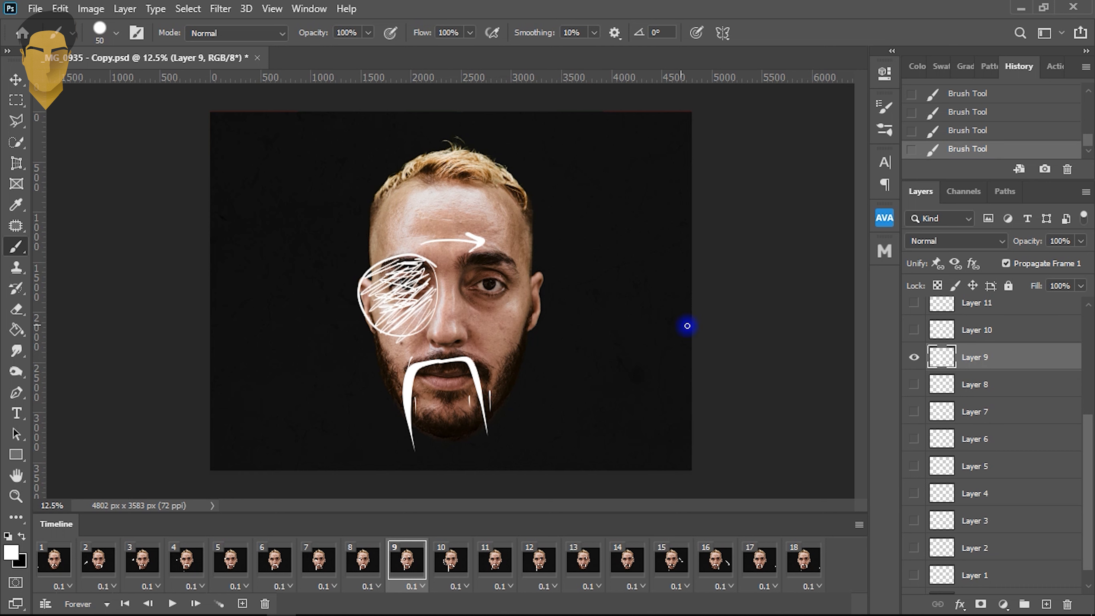
In frame 10, fill the large eye circle with crossing white hatch strokes on Layer 10.
{"action": "left_click", "coordinate": [436, 560]}
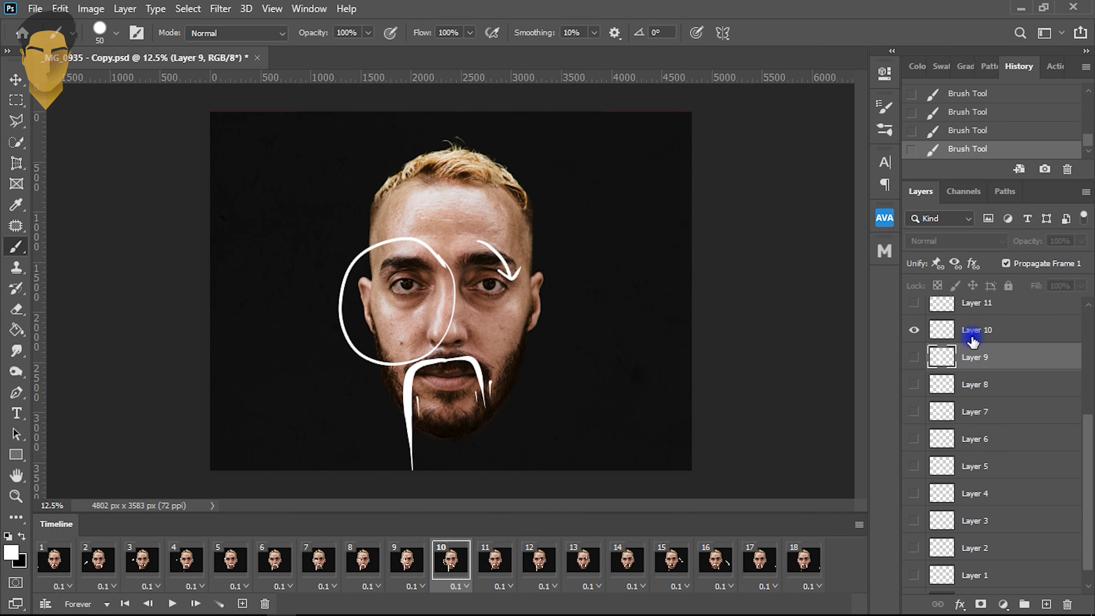
{"action": "left_click", "coordinate": [957, 330]}
{"action": "mouse_move", "coordinate": [449, 279]}
{"action": "left_mouse_down"}
{"action": "mouse_move", "coordinate": [436, 333]}
{"action": "mouse_move", "coordinate": [451, 294]}
{"action": "mouse_move", "coordinate": [461, 297]}
{"action": "mouse_move", "coordinate": [401, 355]}
{"action": "mouse_move", "coordinate": [444, 260]}
{"action": "mouse_move", "coordinate": [384, 347]}
{"action": "mouse_move", "coordinate": [387, 325]}
{"action": "mouse_move", "coordinate": [433, 257]}
{"action": "mouse_move", "coordinate": [362, 343]}
{"action": "mouse_move", "coordinate": [424, 249]}
{"action": "mouse_move", "coordinate": [347, 318]}
{"action": "mouse_move", "coordinate": [334, 317]}
{"action": "mouse_move", "coordinate": [353, 282]}
{"action": "mouse_move", "coordinate": [415, 232]}
{"action": "mouse_move", "coordinate": [380, 247]}
{"action": "mouse_move", "coordinate": [411, 271]}
{"action": "mouse_move", "coordinate": [412, 245]}
{"action": "mouse_move", "coordinate": [447, 299]}
{"action": "mouse_move", "coordinate": [413, 273]}
{"action": "mouse_move", "coordinate": [412, 294]}
{"action": "mouse_move", "coordinate": [393, 253]}
{"action": "mouse_move", "coordinate": [380, 268]}
{"action": "mouse_move", "coordinate": [382, 362]}
{"action": "left_mouse_up"}
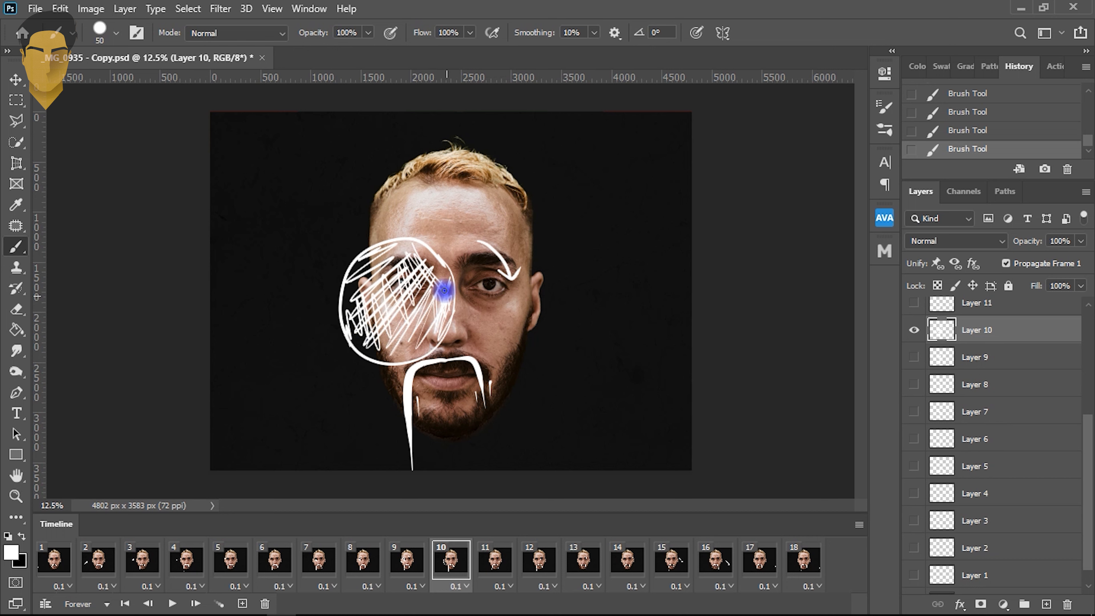
{"action": "mouse_move", "coordinate": [436, 277]}
{"action": "left_mouse_down"}
{"action": "mouse_move", "coordinate": [389, 253]}
{"action": "mouse_move", "coordinate": [361, 270]}
{"action": "mouse_move", "coordinate": [344, 304]}
{"action": "mouse_move", "coordinate": [384, 362]}
{"action": "mouse_move", "coordinate": [431, 322]}
{"action": "left_mouse_up"}
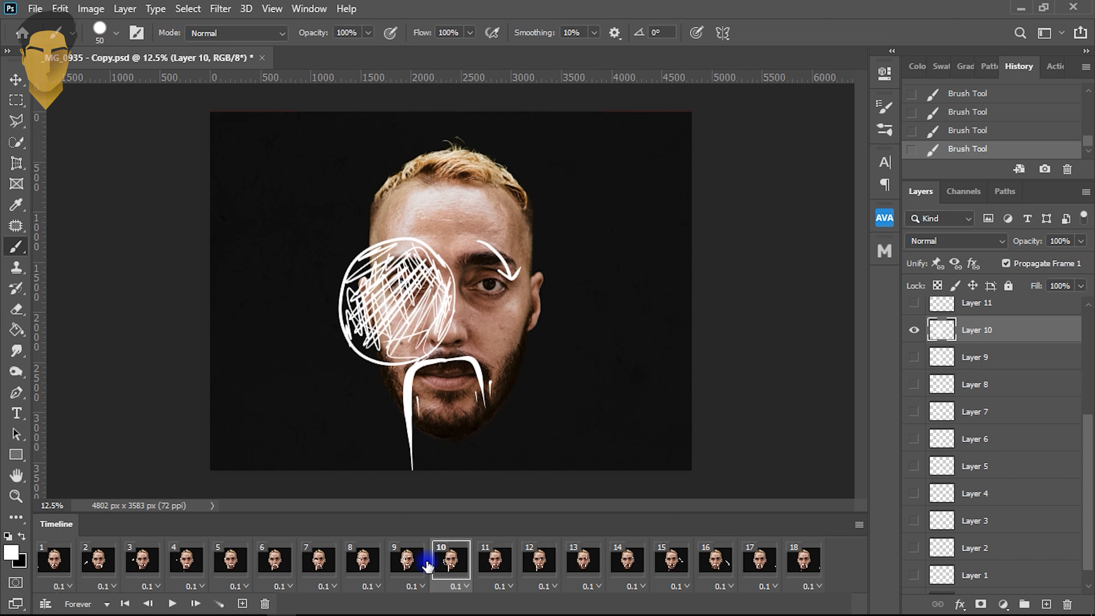
Play the animation from frame 1 to review the filled eye circles, and stop it.
{"action": "left_click", "coordinate": [70, 567]}
{"action": "key", "text": "space"}
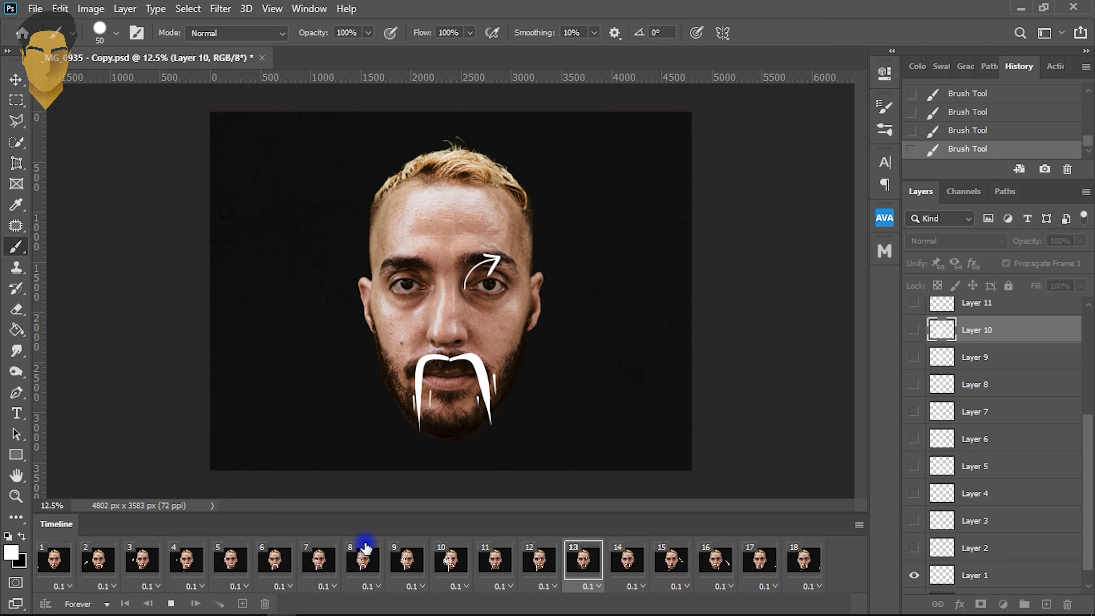
{"action": "key", "text": "space"}
In frame 11, paint a small white circle on the iris of the portrait's right-hand eye and fill it on Layer 11.
{"action": "left_click", "coordinate": [494, 565]}
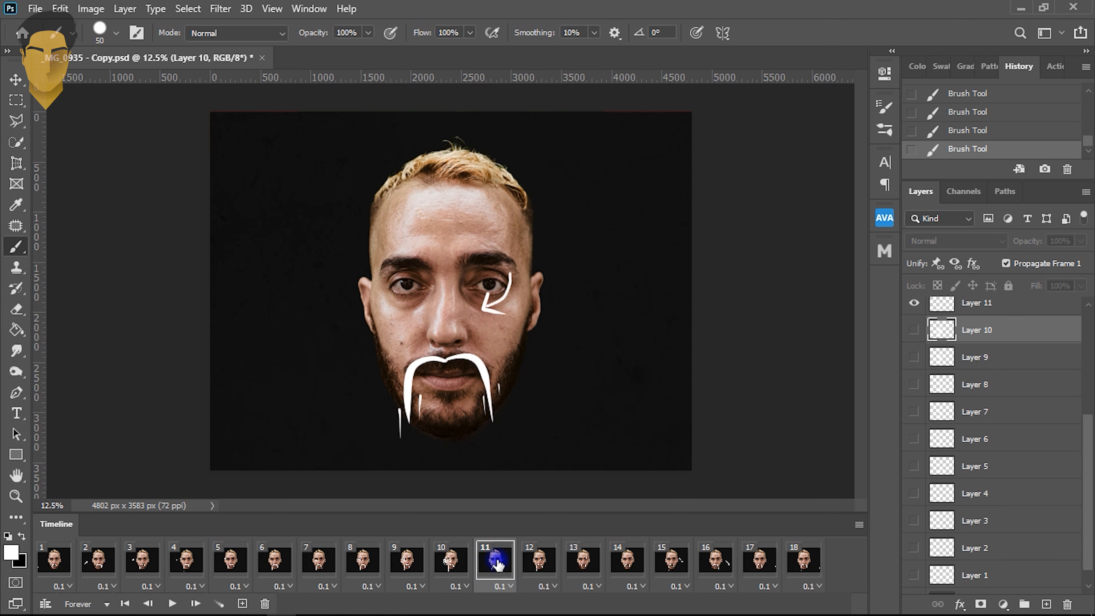
{"action": "left_click", "coordinate": [964, 307]}
{"action": "left_click_drag", "start_coordinate": [1088, 437], "coordinate": [1052, 371]}
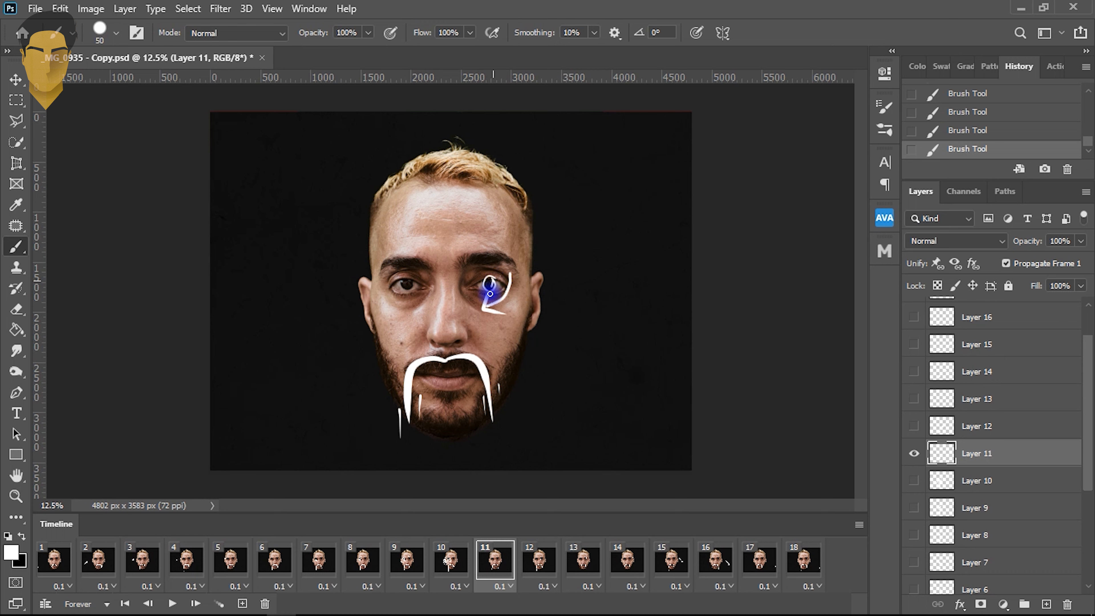
{"action": "left_click_drag", "start_coordinate": [488, 281], "coordinate": [490, 285]}
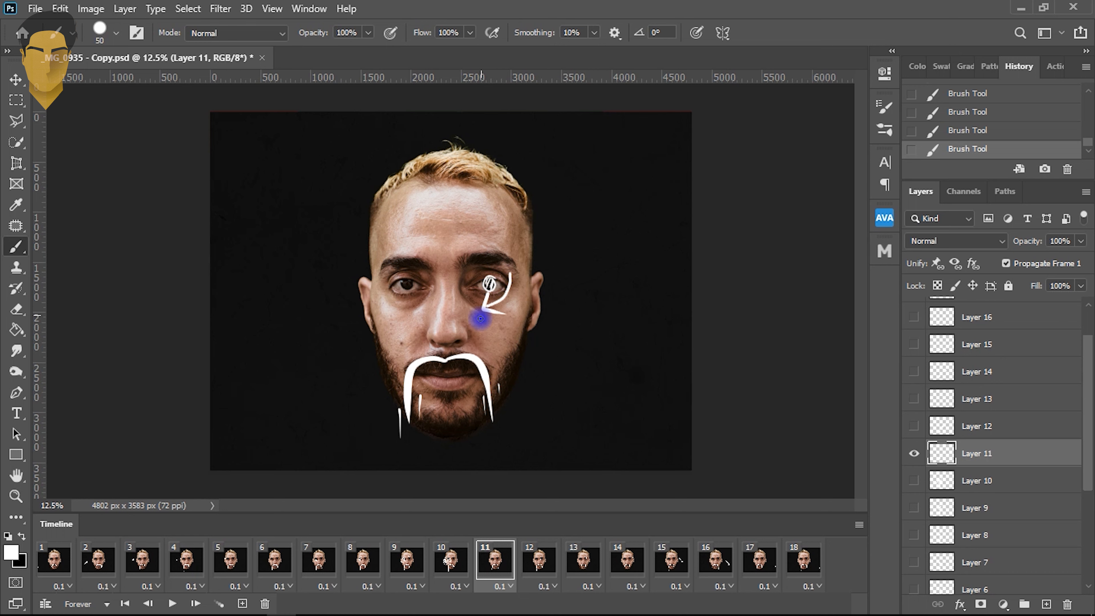
In frame 12, paint a white circle around the portrait's right-hand eye on Layer 12, showing Layer 11 temporarily as a size guide.
{"action": "left_click", "coordinate": [539, 568]}
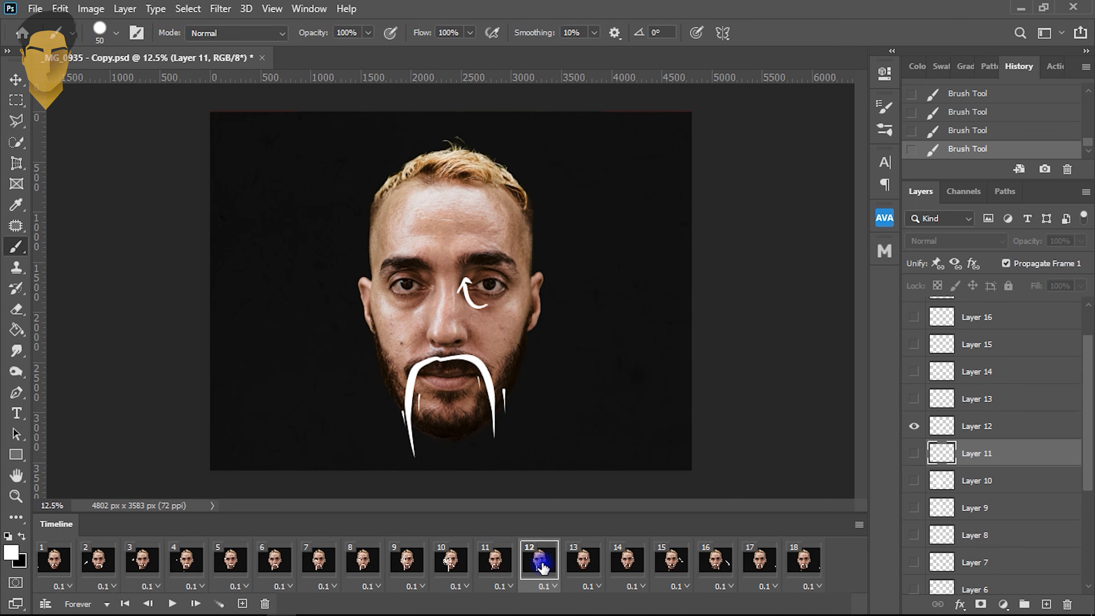
{"action": "left_click", "coordinate": [951, 425]}
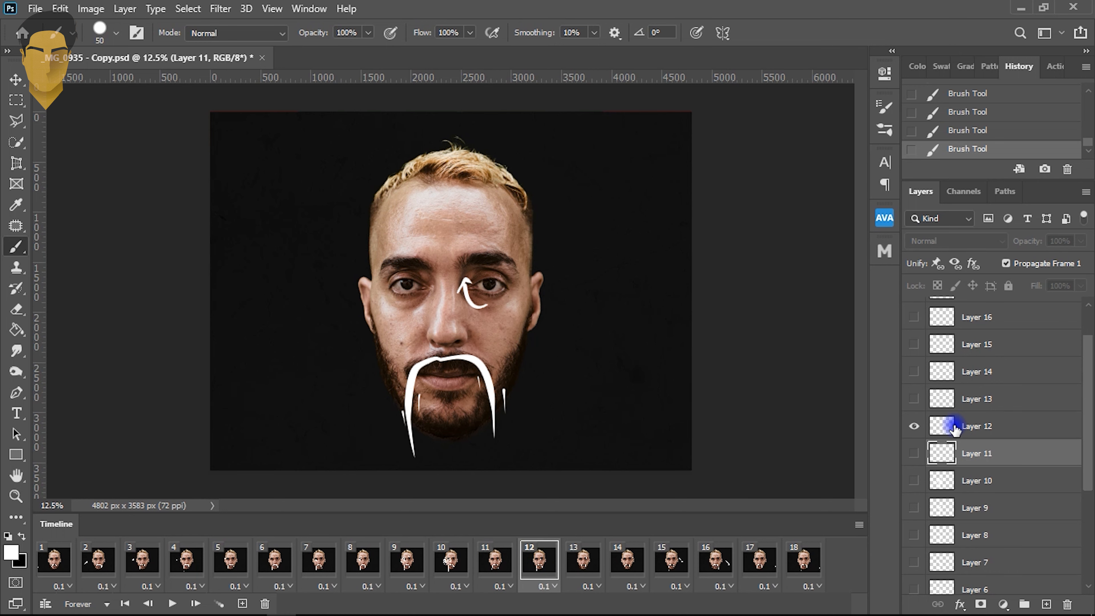
{"action": "left_click", "coordinate": [914, 453]}
{"action": "mouse_move", "coordinate": [497, 267]}
{"action": "left_mouse_down"}
{"action": "mouse_move", "coordinate": [497, 321]}
{"action": "mouse_move", "coordinate": [443, 290]}
{"action": "mouse_move", "coordinate": [516, 258]}
{"action": "mouse_move", "coordinate": [516, 285]}
{"action": "mouse_move", "coordinate": [532, 300]}
{"action": "mouse_move", "coordinate": [495, 325]}
{"action": "mouse_move", "coordinate": [458, 254]}
{"action": "mouse_move", "coordinate": [521, 282]}
{"action": "mouse_move", "coordinate": [516, 321]}
{"action": "left_mouse_up"}
{"action": "key", "text": "ctrl+z"}
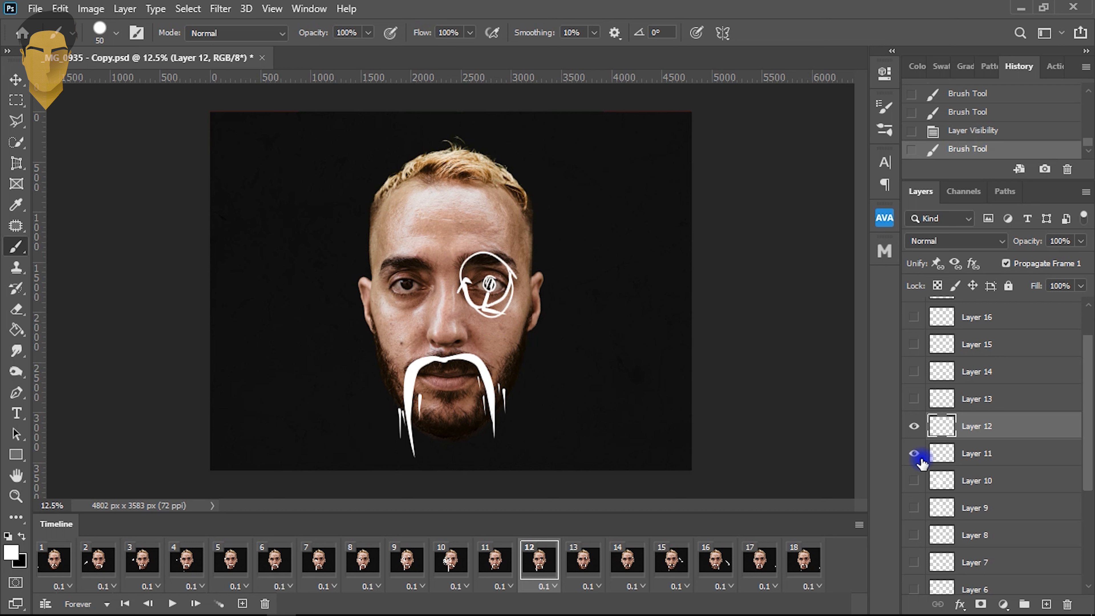
{"action": "left_click", "coordinate": [913, 454]}
{"action": "left_click", "coordinate": [950, 425]}
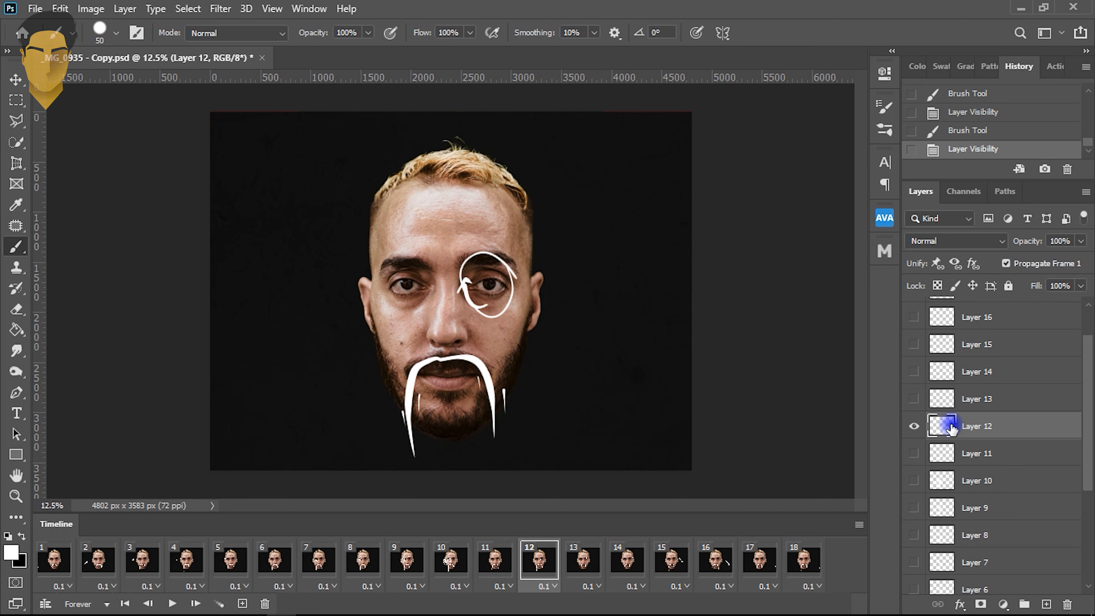
Fill the eye circle on Layer 12 with crossing diagonal white hatch strokes.
{"action": "left_click", "coordinate": [922, 427]}
{"action": "mouse_move", "coordinate": [499, 314]}
{"action": "left_mouse_down"}
{"action": "mouse_move", "coordinate": [513, 279]}
{"action": "mouse_move", "coordinate": [491, 315]}
{"action": "left_mouse_up"}
{"action": "left_click_drag", "start_coordinate": [509, 266], "coordinate": [479, 317]}
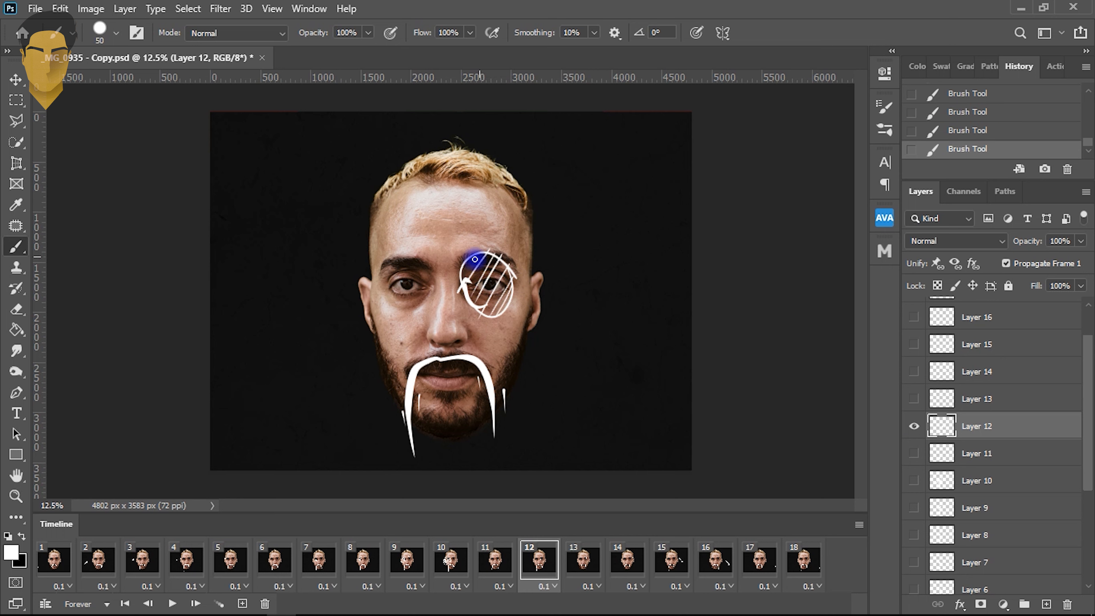
{"action": "mouse_move", "coordinate": [481, 252]}
{"action": "left_mouse_down"}
{"action": "mouse_move", "coordinate": [518, 304]}
{"action": "mouse_move", "coordinate": [507, 308]}
{"action": "left_mouse_up"}
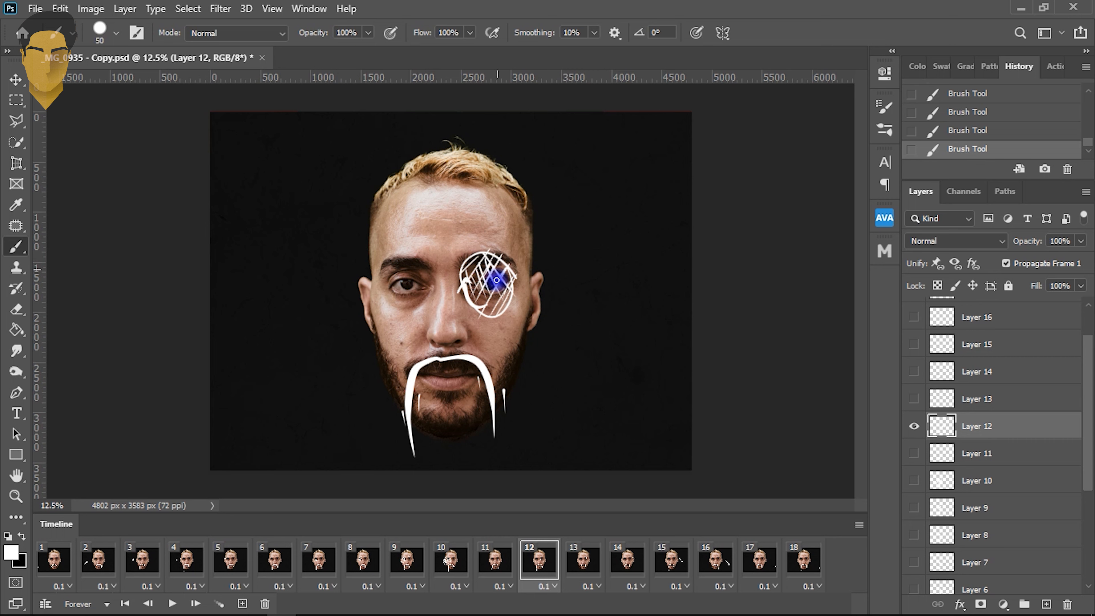
In frame 13, paint a larger white circle around the same eye on Layer 13, showing Layer 12 temporarily as a guide.
{"action": "left_click", "coordinate": [585, 560]}
{"action": "left_click", "coordinate": [937, 405]}
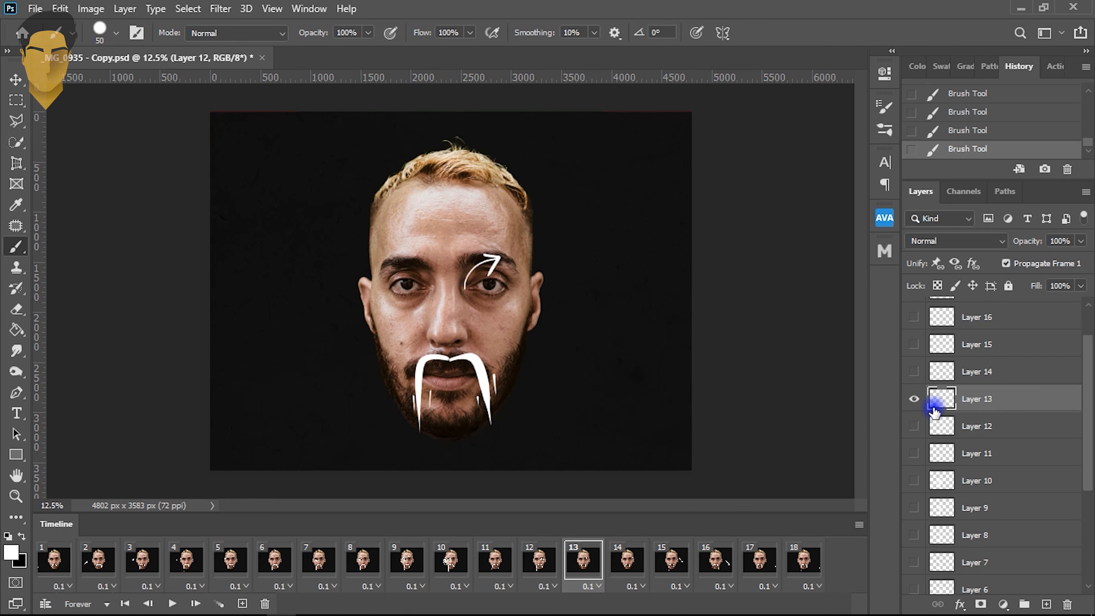
{"action": "left_click", "coordinate": [914, 426]}
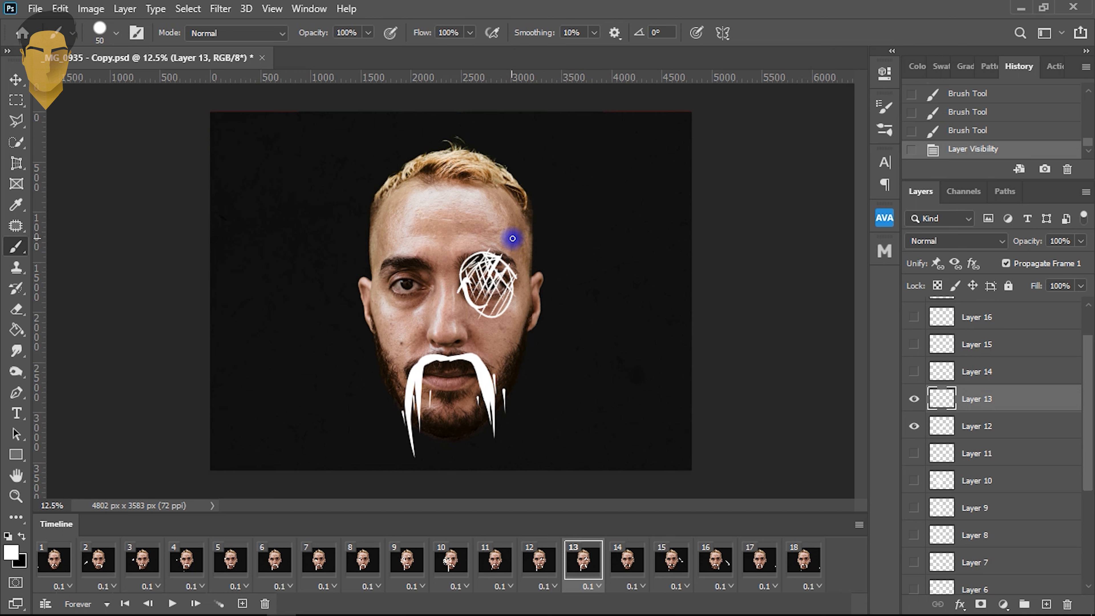
{"action": "mouse_move", "coordinate": [519, 331]}
{"action": "left_mouse_down"}
{"action": "mouse_move", "coordinate": [491, 219]}
{"action": "mouse_move", "coordinate": [531, 302]}
{"action": "left_mouse_up"}
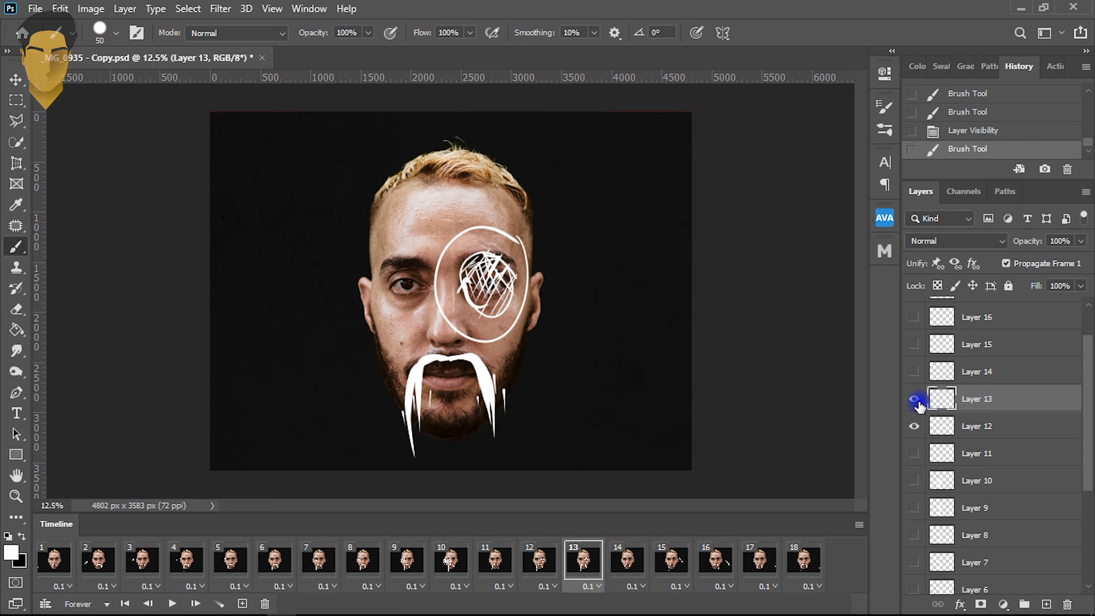
{"action": "left_click", "coordinate": [914, 426]}
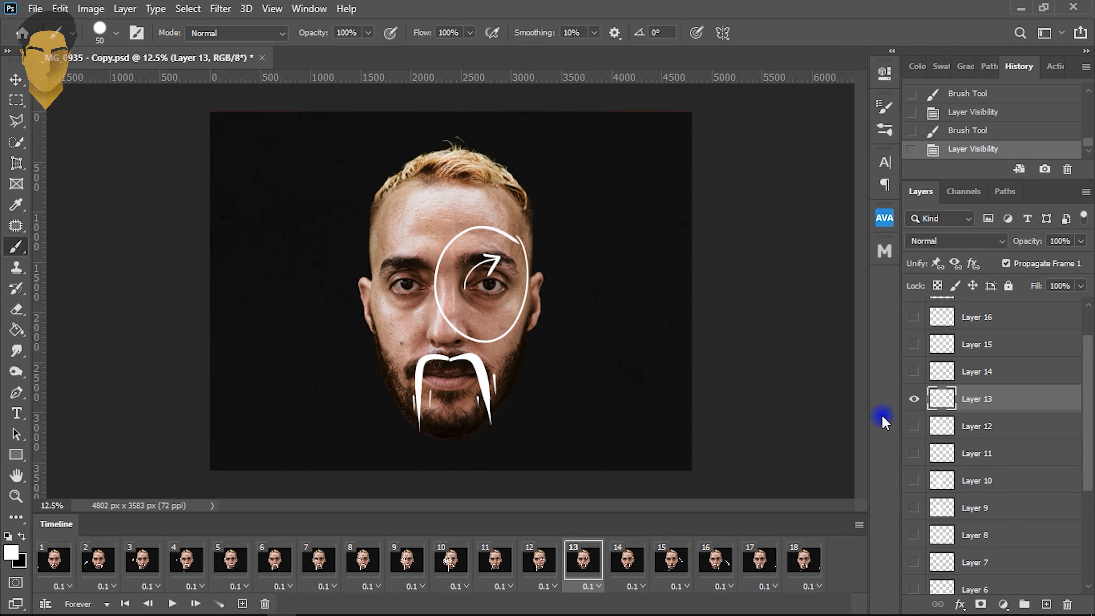
Fill the larger eye circle on Layer 13 with long, crossing white hatch strokes.
{"action": "left_click_drag", "start_coordinate": [518, 244], "coordinate": [511, 320]}
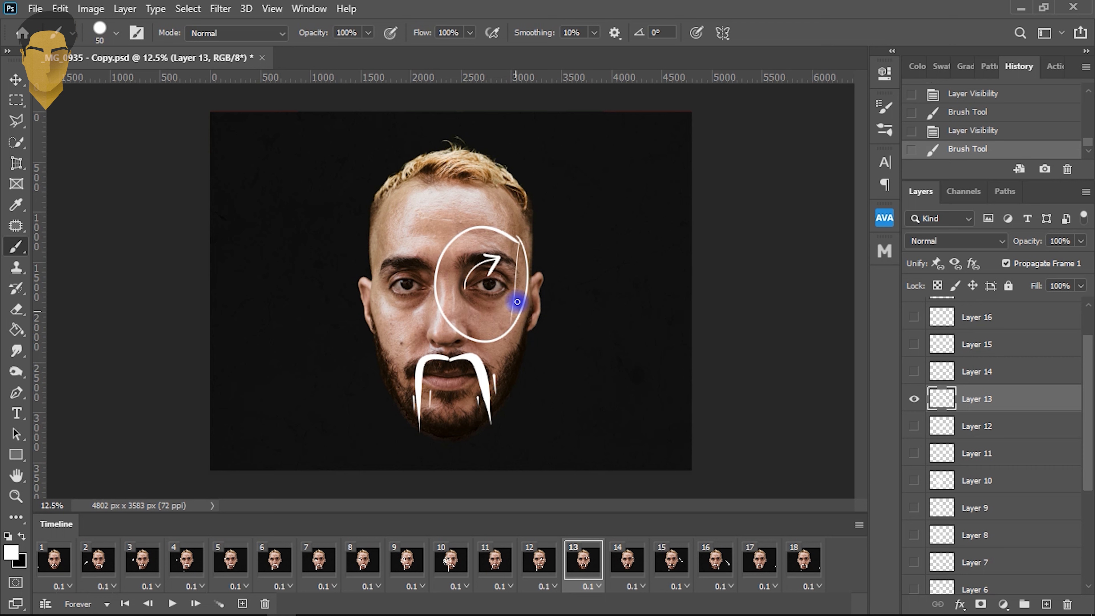
{"action": "mouse_move", "coordinate": [505, 239]}
{"action": "left_mouse_down"}
{"action": "mouse_move", "coordinate": [489, 335]}
{"action": "mouse_move", "coordinate": [523, 250]}
{"action": "mouse_move", "coordinate": [506, 345]}
{"action": "mouse_move", "coordinate": [517, 264]}
{"action": "mouse_move", "coordinate": [491, 350]}
{"action": "mouse_move", "coordinate": [508, 255]}
{"action": "mouse_move", "coordinate": [478, 374]}
{"action": "left_mouse_up"}
{"action": "left_click_drag", "start_coordinate": [508, 248], "coordinate": [474, 344]}
{"action": "mouse_move", "coordinate": [499, 228]}
{"action": "left_mouse_down"}
{"action": "mouse_move", "coordinate": [468, 341]}
{"action": "mouse_move", "coordinate": [487, 232]}
{"action": "mouse_move", "coordinate": [457, 322]}
{"action": "mouse_move", "coordinate": [479, 228]}
{"action": "mouse_move", "coordinate": [444, 325]}
{"action": "left_mouse_up"}
{"action": "left_click_drag", "start_coordinate": [468, 239], "coordinate": [442, 307]}
{"action": "mouse_move", "coordinate": [460, 238]}
{"action": "left_mouse_down"}
{"action": "mouse_move", "coordinate": [432, 314]}
{"action": "mouse_move", "coordinate": [487, 351]}
{"action": "left_mouse_up"}
{"action": "left_click_drag", "start_coordinate": [460, 306], "coordinate": [496, 330]}
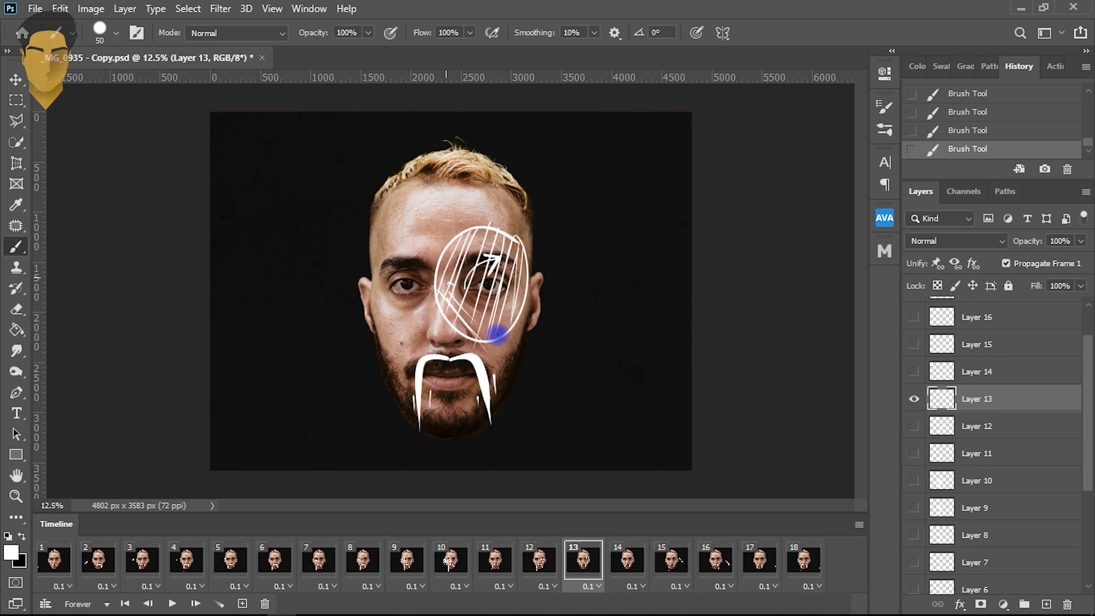
{"action": "left_click_drag", "start_coordinate": [448, 264], "coordinate": [500, 322]}
{"action": "left_click_drag", "start_coordinate": [444, 244], "coordinate": [501, 298]}
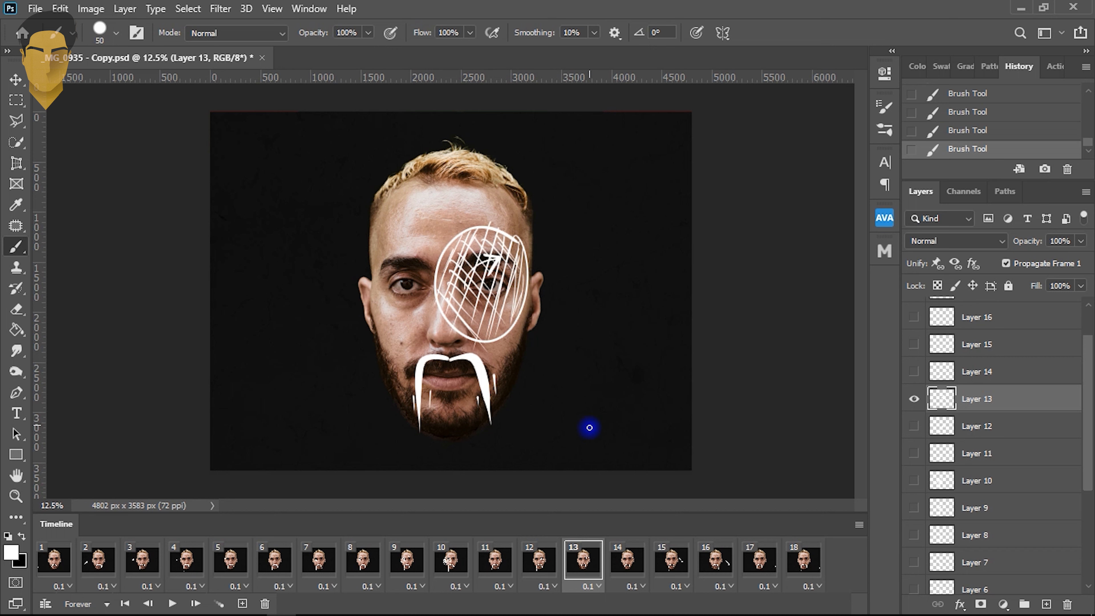
In frame 14, paint an even larger circle across the face on Layer 14, using Layer 13 as a temporary guide, and fill it with hatching.
{"action": "left_click", "coordinate": [625, 562]}
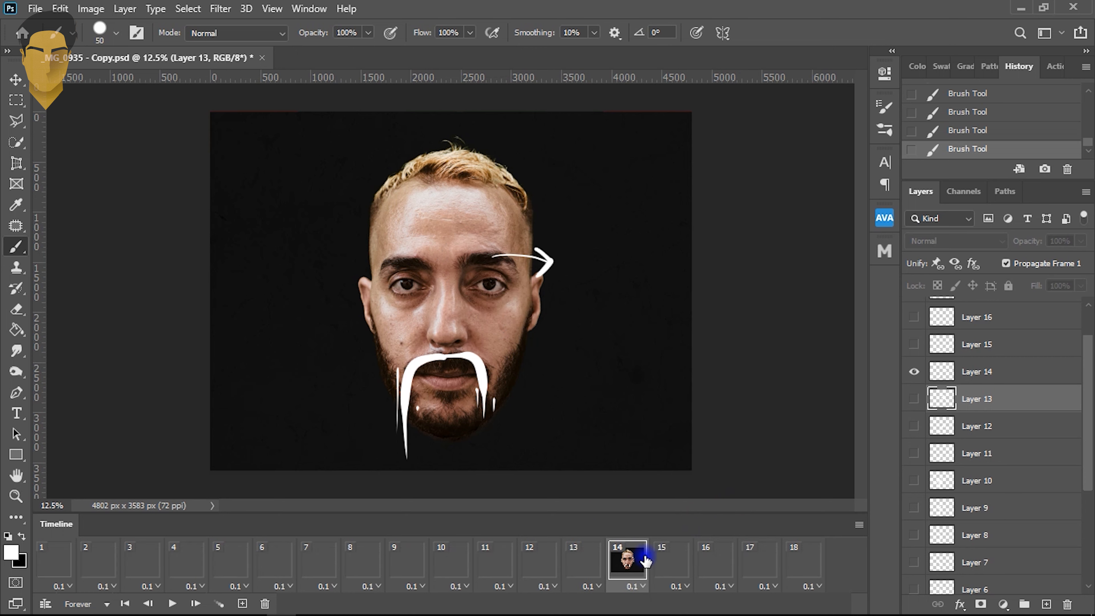
{"action": "left_click", "coordinate": [939, 373]}
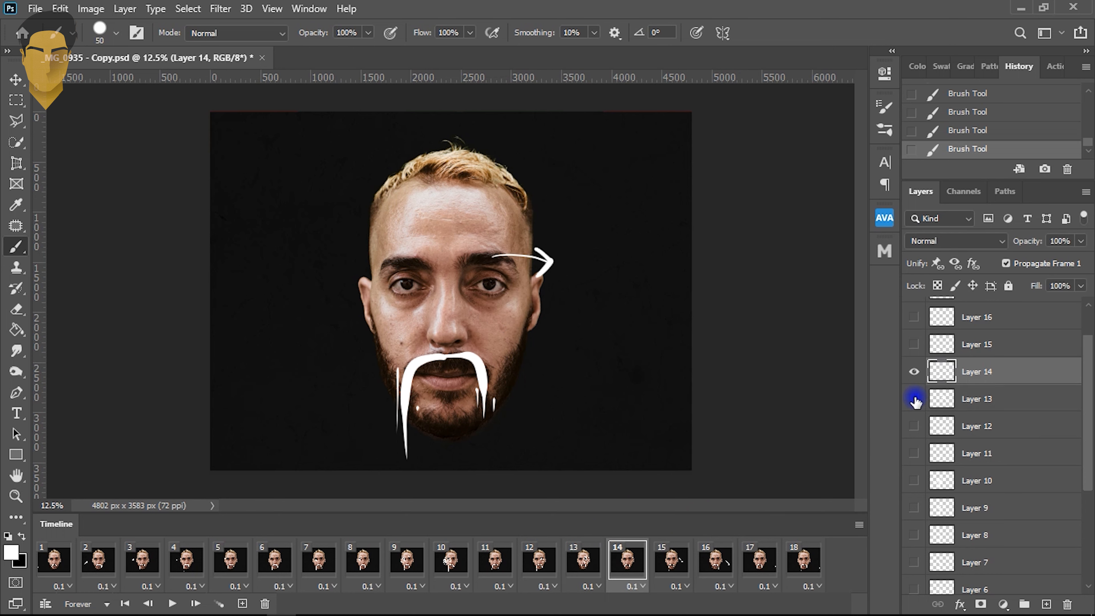
{"action": "left_click", "coordinate": [914, 399]}
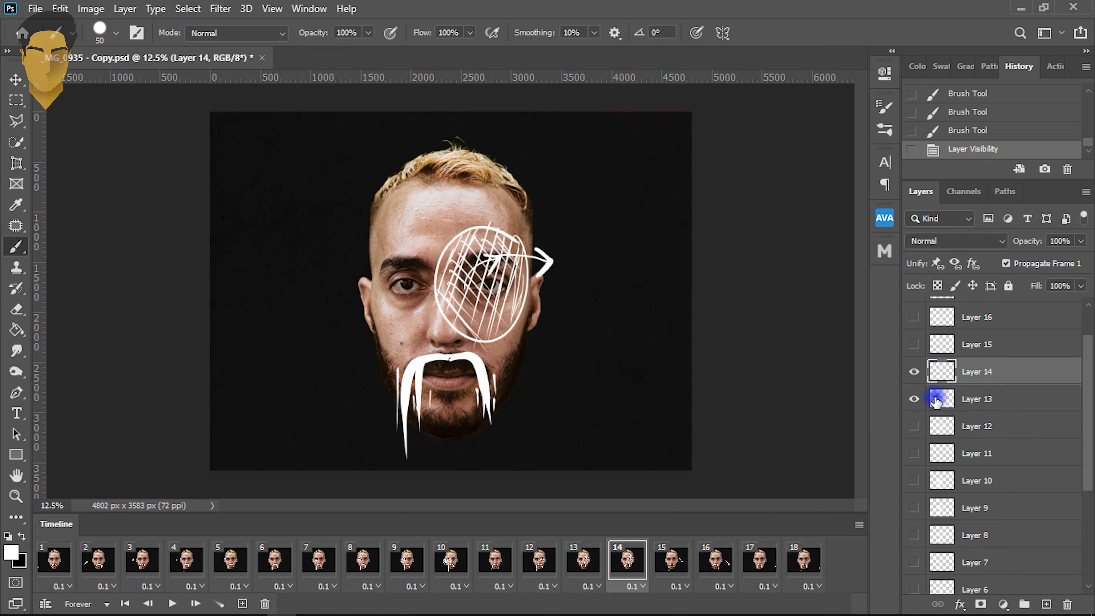
{"action": "mouse_move", "coordinate": [527, 228]}
{"action": "left_mouse_down"}
{"action": "mouse_move", "coordinate": [474, 357]}
{"action": "mouse_move", "coordinate": [448, 186]}
{"action": "left_mouse_up"}
{"action": "left_click_drag", "start_coordinate": [532, 239], "coordinate": [536, 249]}
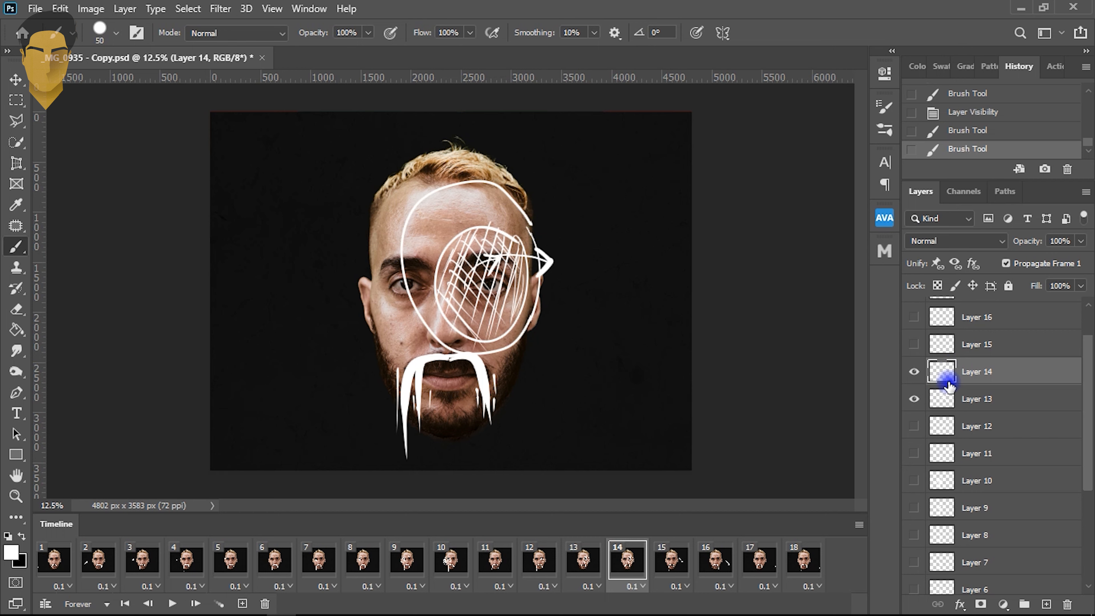
{"action": "left_click", "coordinate": [913, 399]}
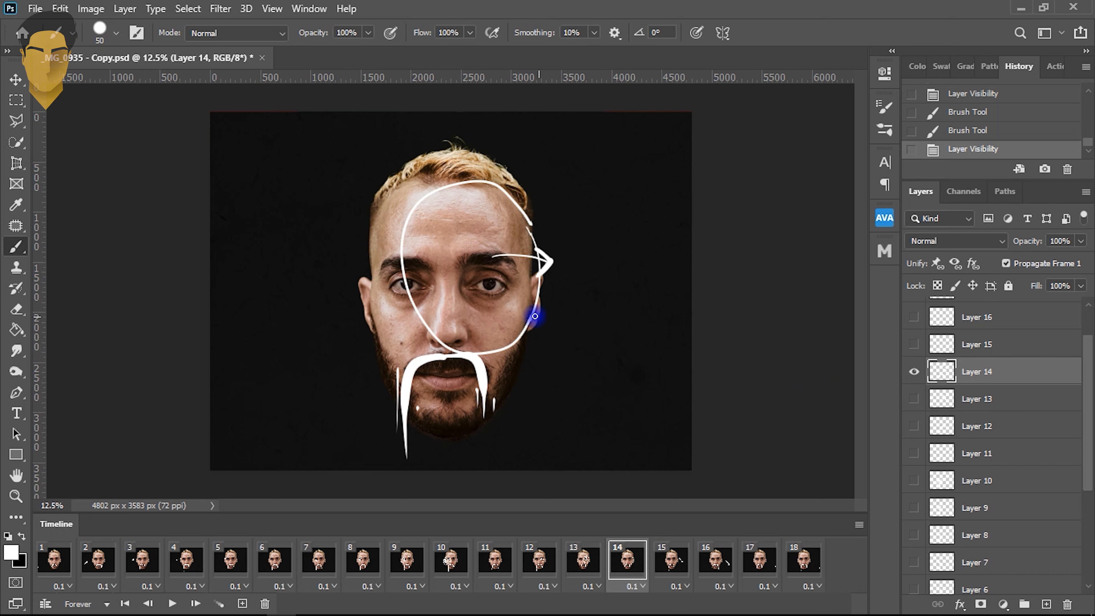
{"action": "mouse_move", "coordinate": [539, 306]}
{"action": "left_mouse_down"}
{"action": "mouse_move", "coordinate": [474, 347]}
{"action": "mouse_move", "coordinate": [541, 307]}
{"action": "mouse_move", "coordinate": [470, 337]}
{"action": "mouse_move", "coordinate": [548, 284]}
{"action": "mouse_move", "coordinate": [415, 305]}
{"action": "mouse_move", "coordinate": [570, 234]}
{"action": "mouse_move", "coordinate": [386, 268]}
{"action": "mouse_move", "coordinate": [491, 225]}
{"action": "mouse_move", "coordinate": [496, 196]}
{"action": "mouse_move", "coordinate": [435, 200]}
{"action": "mouse_move", "coordinate": [506, 209]}
{"action": "mouse_move", "coordinate": [521, 313]}
{"action": "mouse_move", "coordinate": [491, 235]}
{"action": "mouse_move", "coordinate": [449, 187]}
{"action": "mouse_move", "coordinate": [447, 354]}
{"action": "mouse_move", "coordinate": [418, 239]}
{"action": "mouse_move", "coordinate": [468, 208]}
{"action": "mouse_move", "coordinate": [429, 192]}
{"action": "mouse_move", "coordinate": [506, 200]}
{"action": "mouse_move", "coordinate": [496, 196]}
{"action": "mouse_move", "coordinate": [525, 245]}
{"action": "mouse_move", "coordinate": [518, 317]}
{"action": "mouse_move", "coordinate": [489, 313]}
{"action": "mouse_move", "coordinate": [493, 347]}
{"action": "mouse_move", "coordinate": [426, 310]}
{"action": "mouse_move", "coordinate": [406, 247]}
{"action": "mouse_move", "coordinate": [454, 231]}
{"action": "left_mouse_up"}
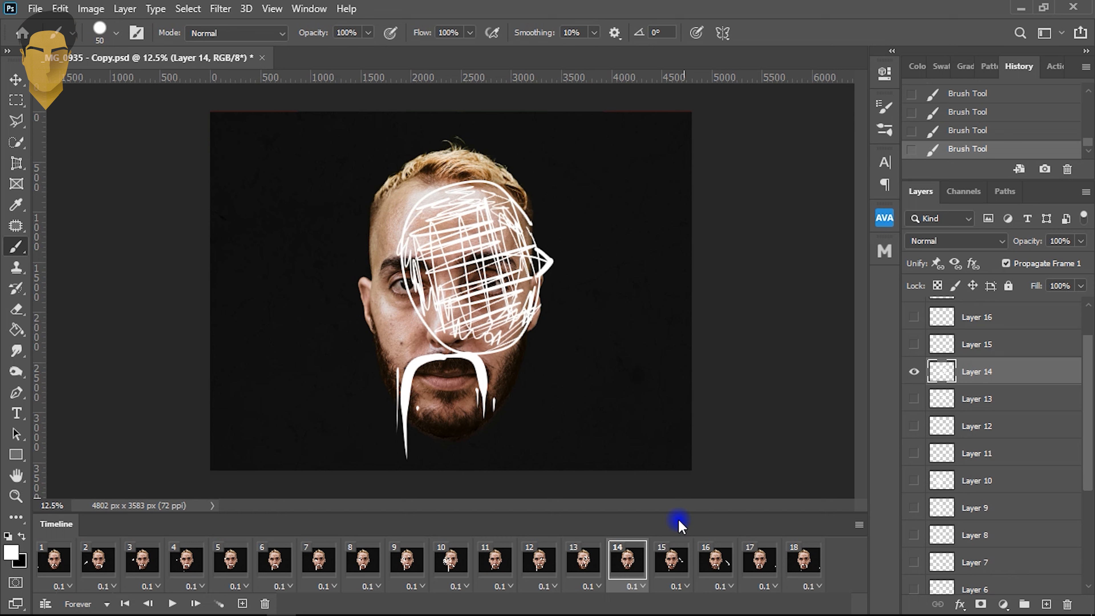
Play the animation from frame 1 to review the growing eye circles, and stop it.
{"action": "left_click", "coordinate": [51, 560]}
{"action": "key", "text": "space"}
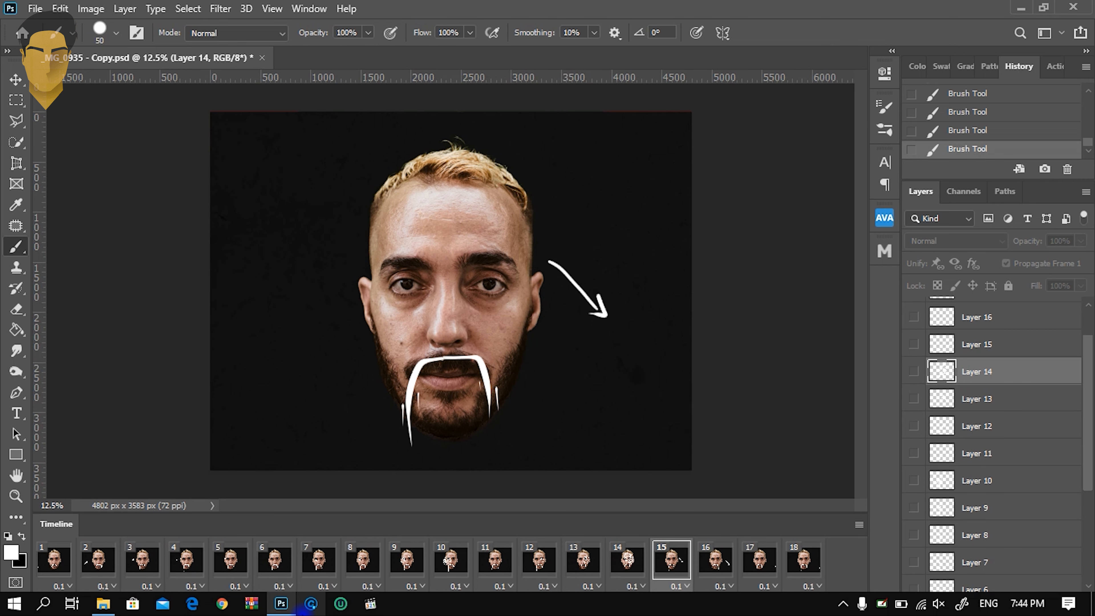
{"action": "mouse_move", "coordinate": [285, 605]}
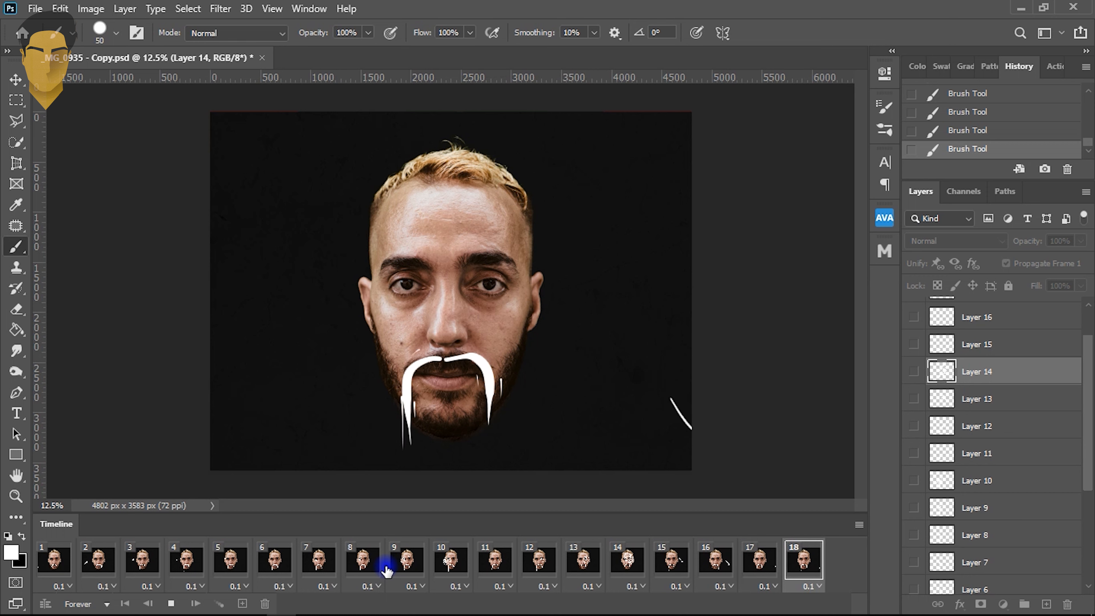
{"action": "key", "text": "space"}
In frame 1, paint four wavy vertical white lines over the dark background left of the face on Layer 1.
{"action": "left_click", "coordinate": [56, 563]}
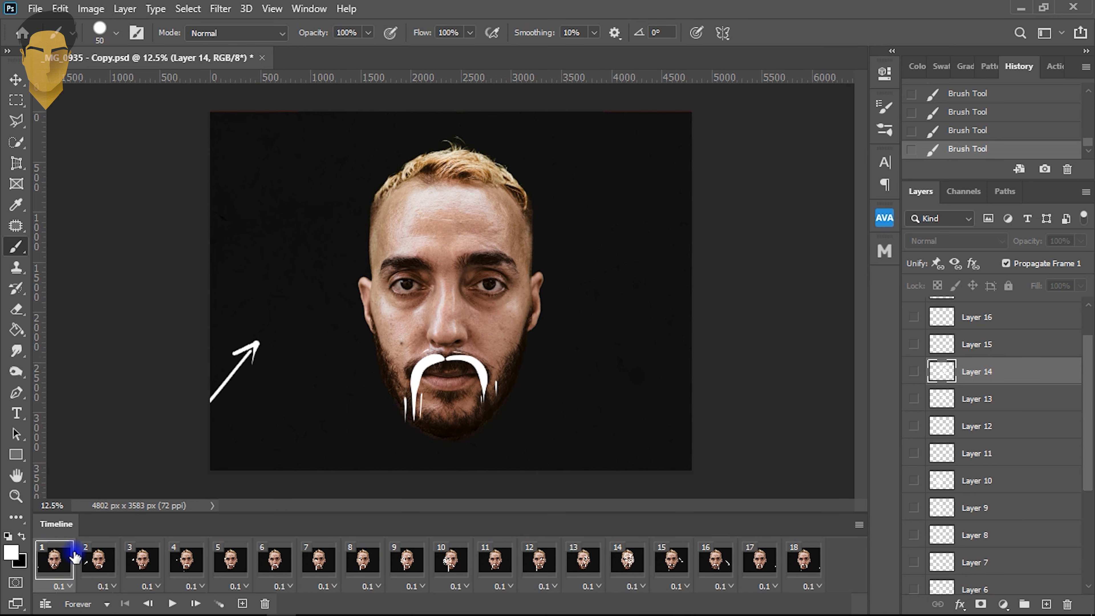
{"action": "left_click_drag", "start_coordinate": [1087, 422], "coordinate": [1083, 524]}
{"action": "left_click", "coordinate": [969, 554]}
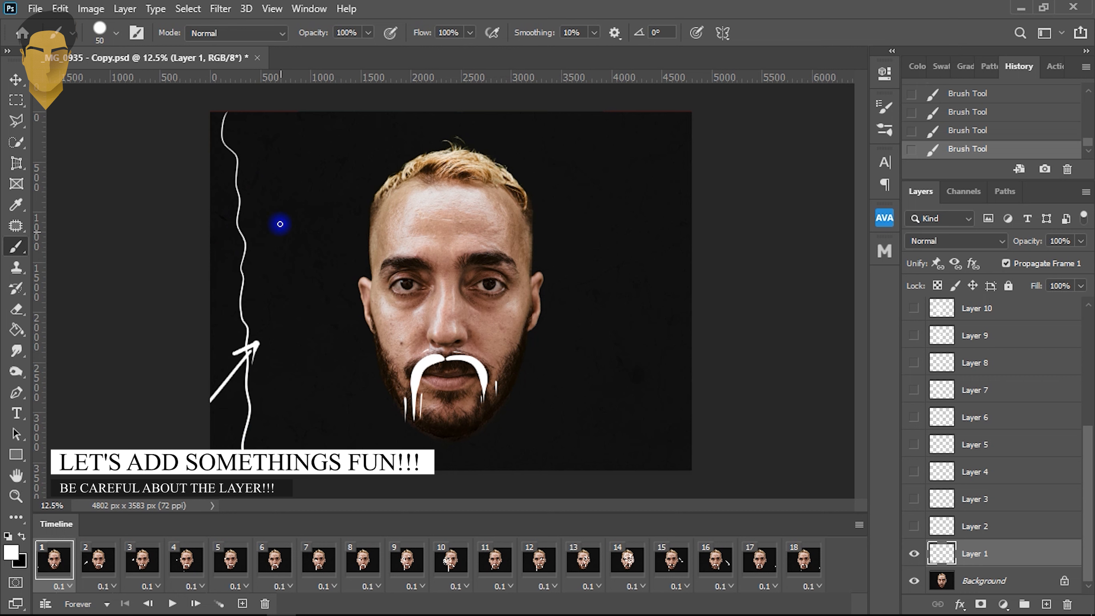
{"action": "mouse_move", "coordinate": [280, 196]}
{"action": "left_mouse_down"}
{"action": "mouse_move", "coordinate": [287, 453]}
{"action": "mouse_move", "coordinate": [297, 509]}
{"action": "left_mouse_up"}
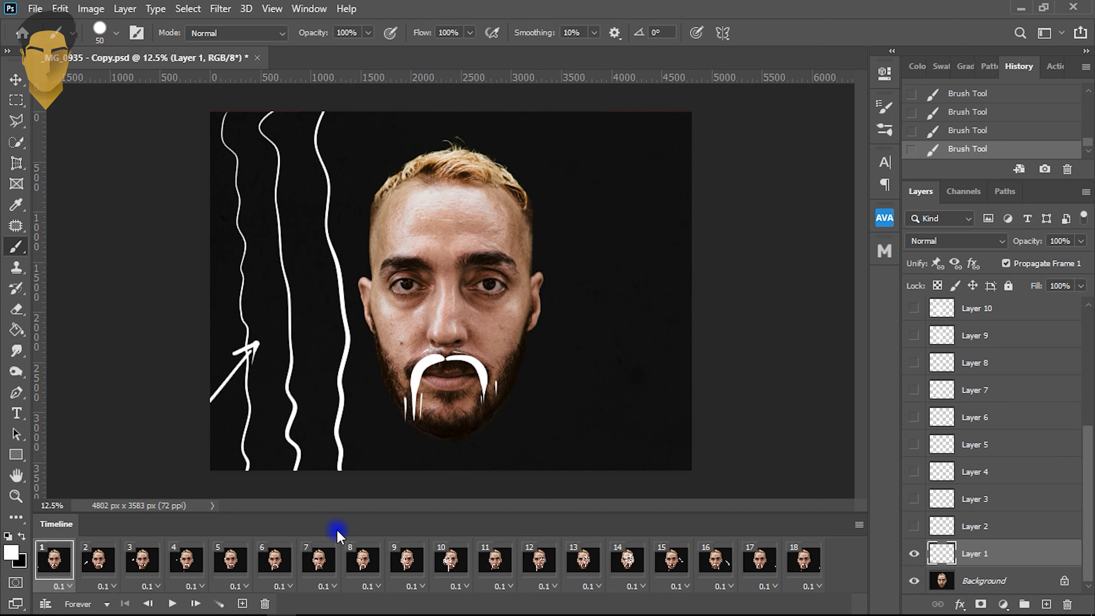
{"action": "mouse_move", "coordinate": [360, 121]}
{"action": "left_mouse_down"}
{"action": "mouse_move", "coordinate": [348, 298]}
{"action": "mouse_move", "coordinate": [369, 488]}
{"action": "left_mouse_up"}
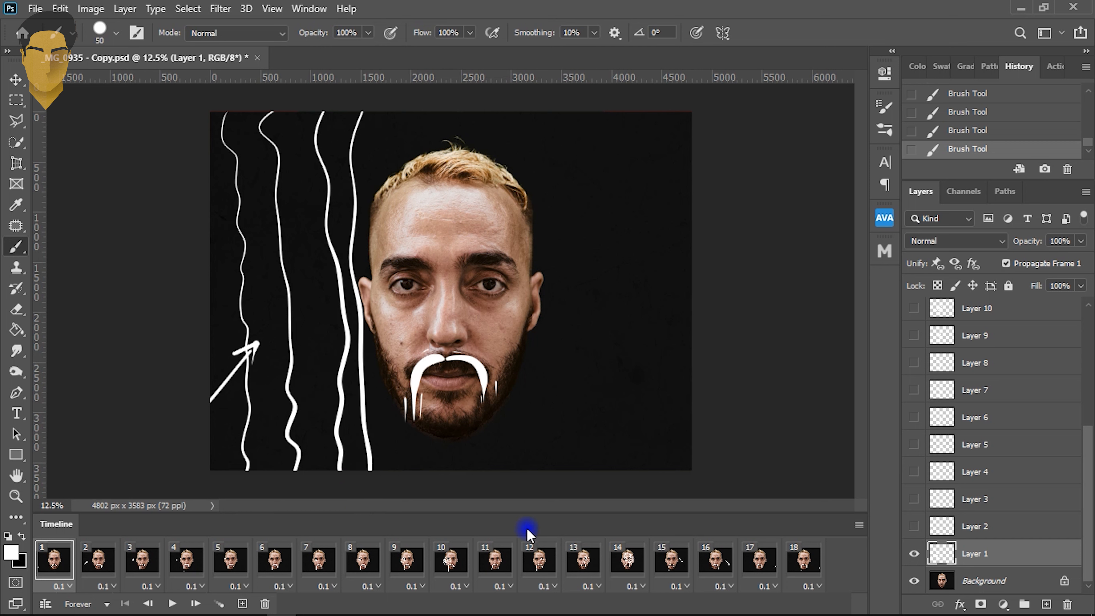
In frame 2, paint four wavy vertical white lines left of the face on Layer 2.
{"action": "left_click", "coordinate": [100, 560]}
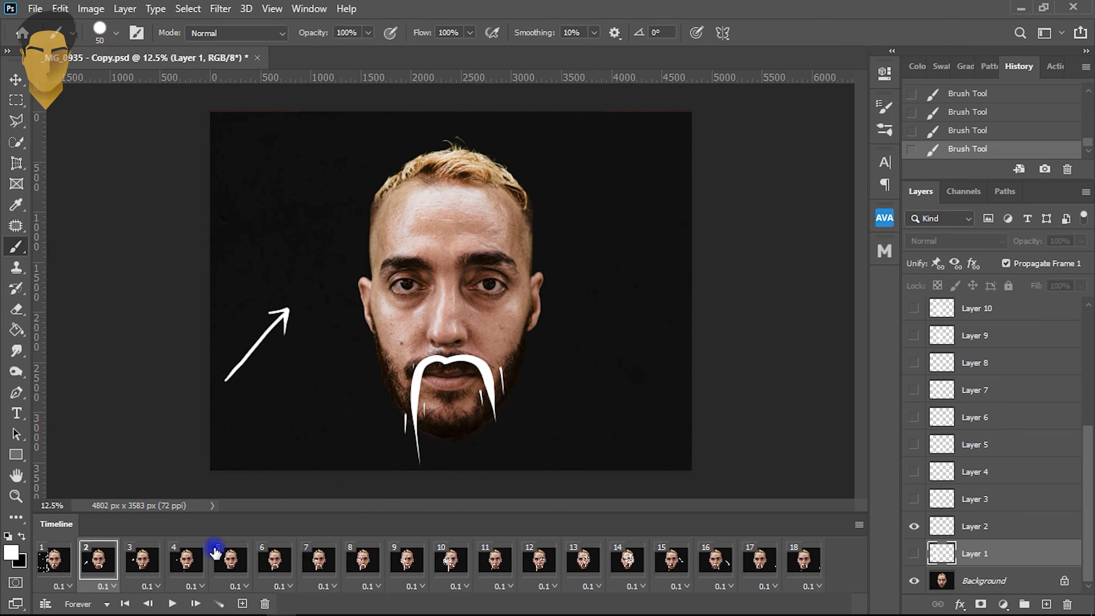
{"action": "left_click", "coordinate": [954, 528]}
{"action": "mouse_move", "coordinate": [242, 300]}
{"action": "left_mouse_down"}
{"action": "mouse_move", "coordinate": [245, 421]}
{"action": "mouse_move", "coordinate": [264, 474]}
{"action": "left_mouse_up"}
{"action": "left_click_drag", "start_coordinate": [275, 184], "coordinate": [322, 534]}
{"action": "left_click_drag", "start_coordinate": [317, 295], "coordinate": [370, 513]}
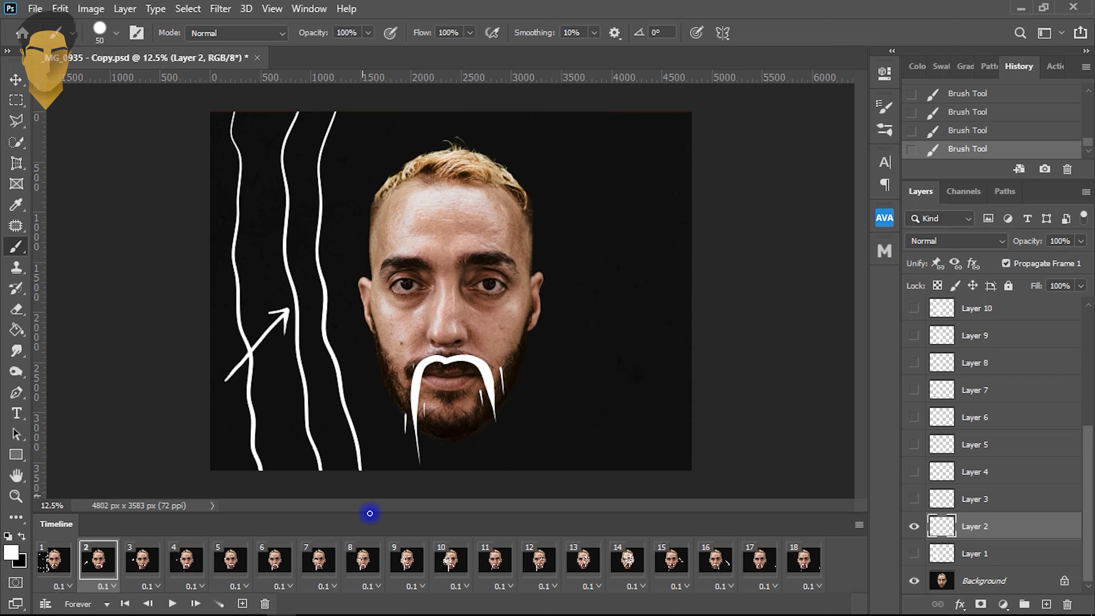
{"action": "left_click_drag", "start_coordinate": [348, 290], "coordinate": [399, 526]}
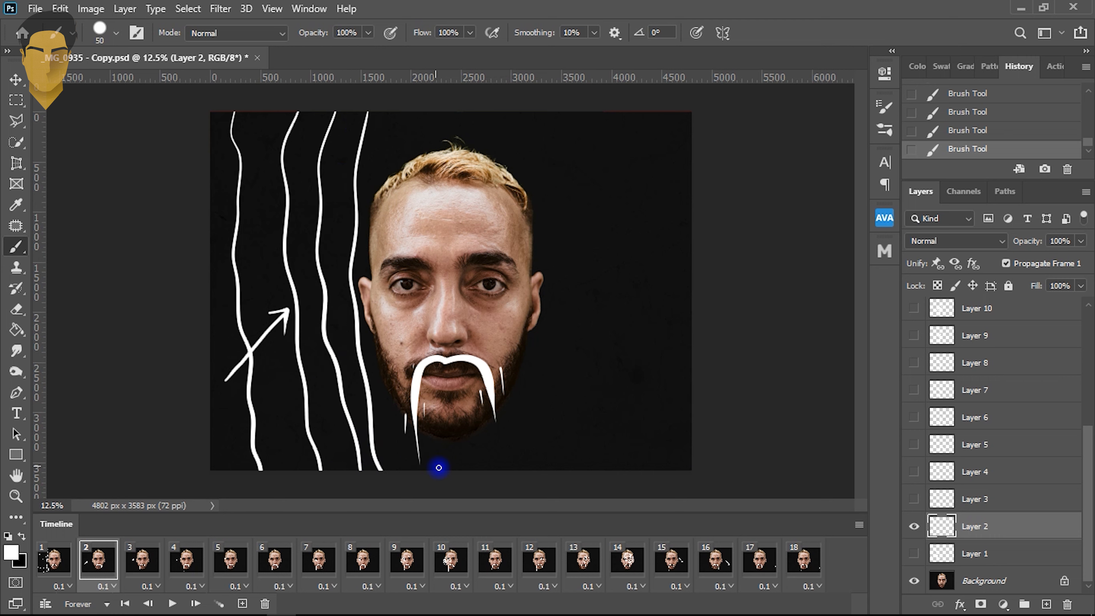
In frame 3, paint five wavy vertical white lines left of the face on Layer 3.
{"action": "left_click", "coordinate": [142, 559]}
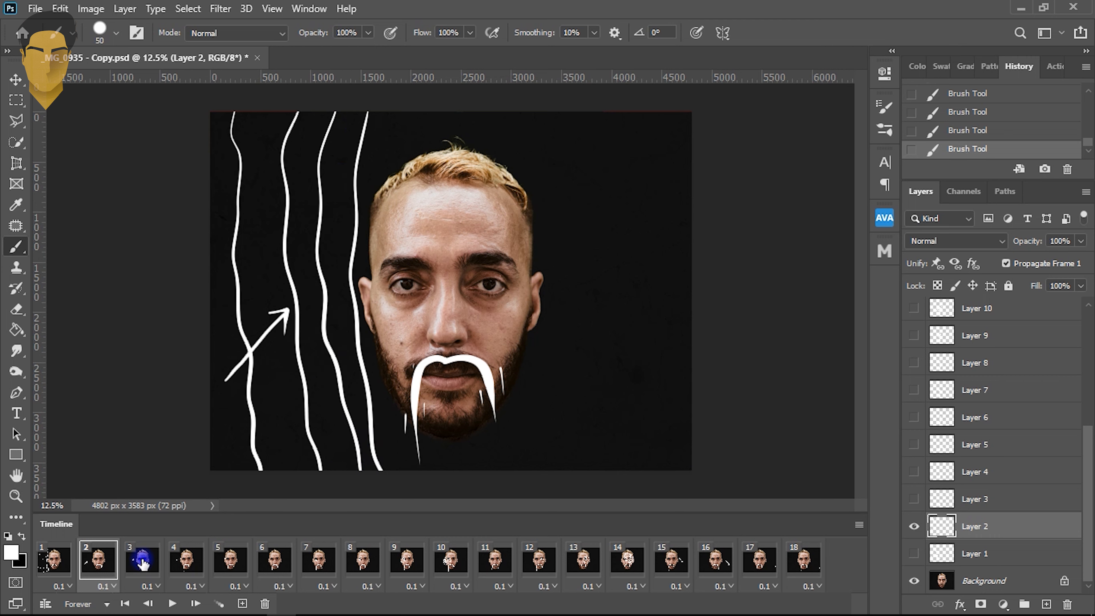
{"action": "left_click", "coordinate": [943, 503]}
{"action": "mouse_move", "coordinate": [236, 175]}
{"action": "left_mouse_down"}
{"action": "mouse_move", "coordinate": [233, 334]}
{"action": "mouse_move", "coordinate": [249, 424]}
{"action": "mouse_move", "coordinate": [241, 520]}
{"action": "left_mouse_up"}
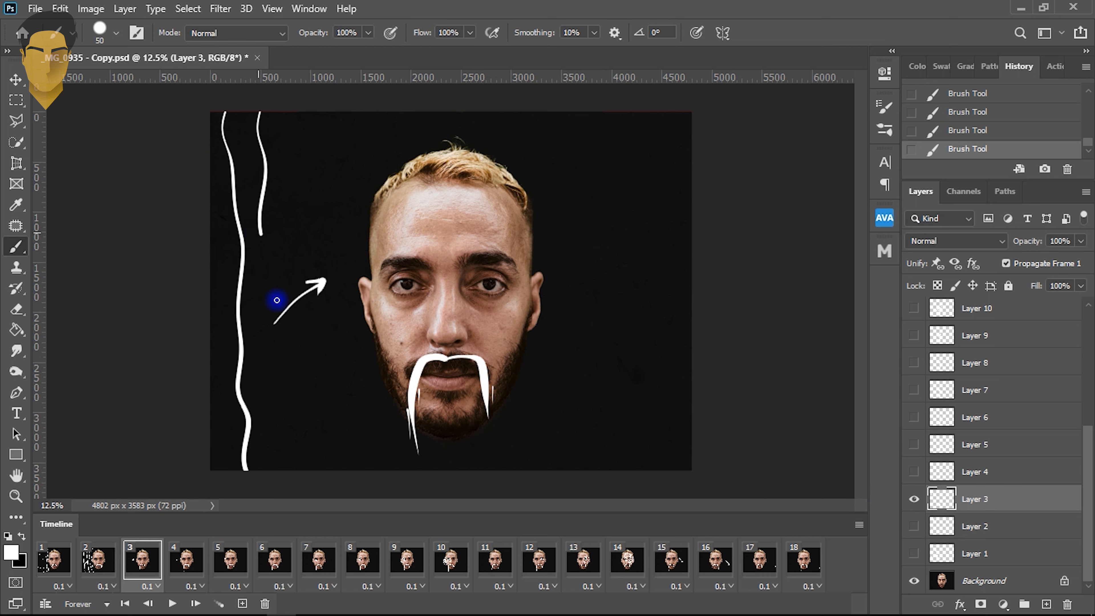
{"action": "left_click_drag", "start_coordinate": [275, 288], "coordinate": [282, 502]}
{"action": "mouse_move", "coordinate": [301, 116]}
{"action": "left_mouse_down"}
{"action": "mouse_move", "coordinate": [298, 288]}
{"action": "mouse_move", "coordinate": [326, 450]}
{"action": "left_mouse_up"}
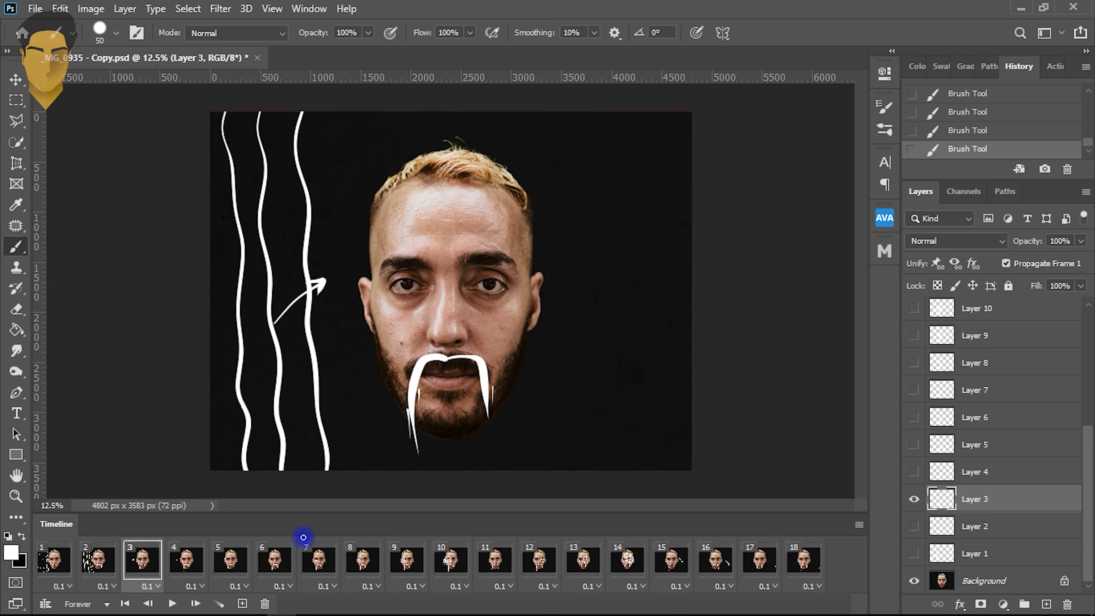
{"action": "left_click_drag", "start_coordinate": [339, 170], "coordinate": [365, 483]}
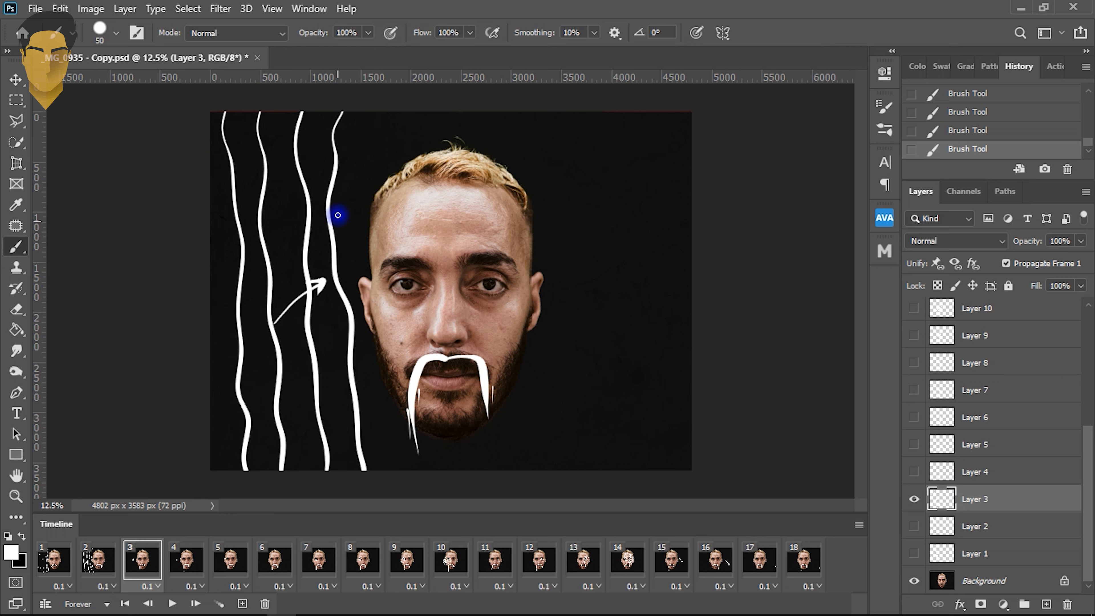
{"action": "mouse_move", "coordinate": [377, 109]}
{"action": "left_mouse_down"}
{"action": "mouse_move", "coordinate": [355, 305]}
{"action": "mouse_move", "coordinate": [381, 499]}
{"action": "left_mouse_up"}
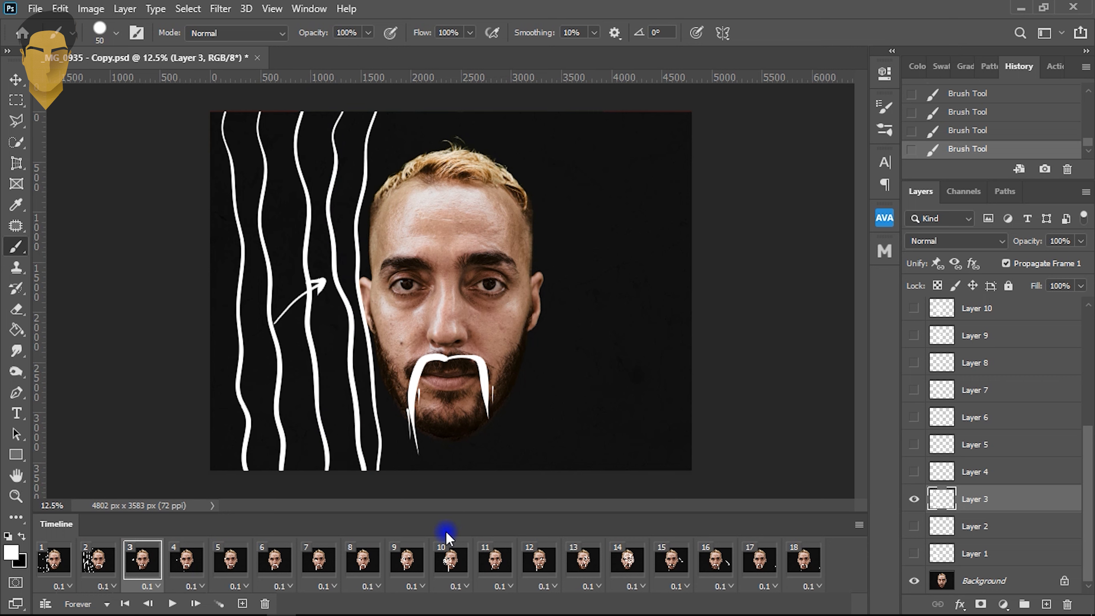
In frame 4, paint five wavy vertical white lines over the dark background left of the face on Layer 4.
{"action": "left_click", "coordinate": [186, 561]}
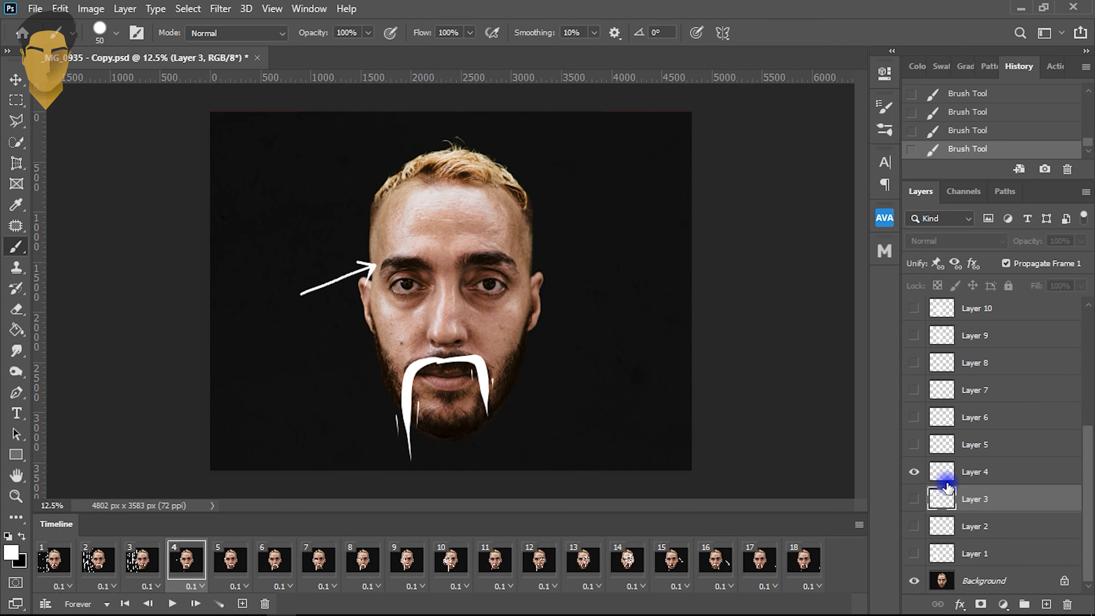
{"action": "left_click", "coordinate": [942, 472]}
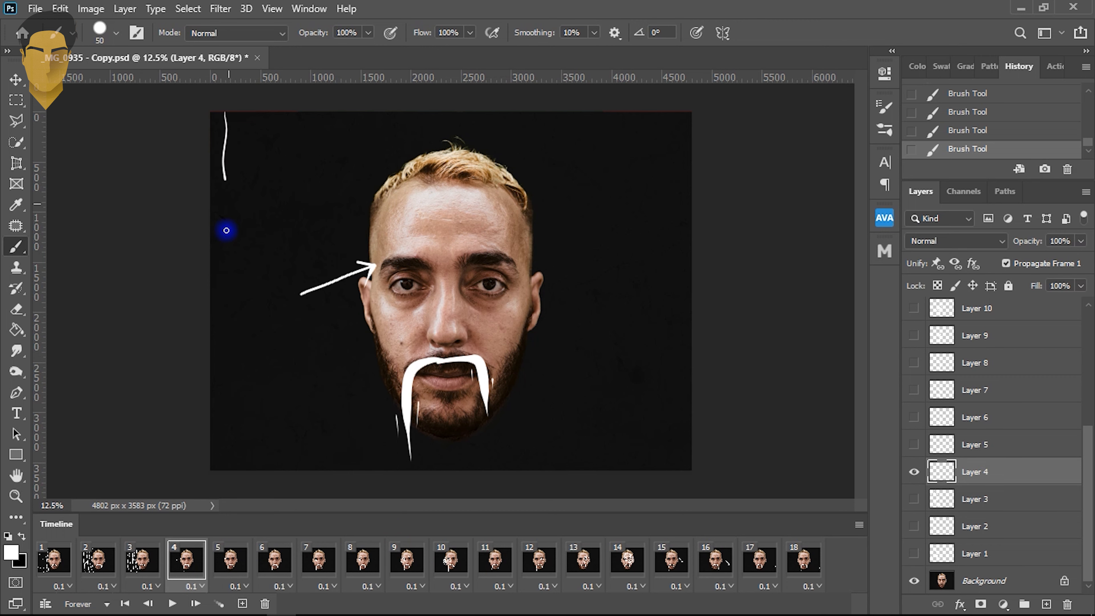
{"action": "left_click_drag", "start_coordinate": [227, 221], "coordinate": [252, 425]}
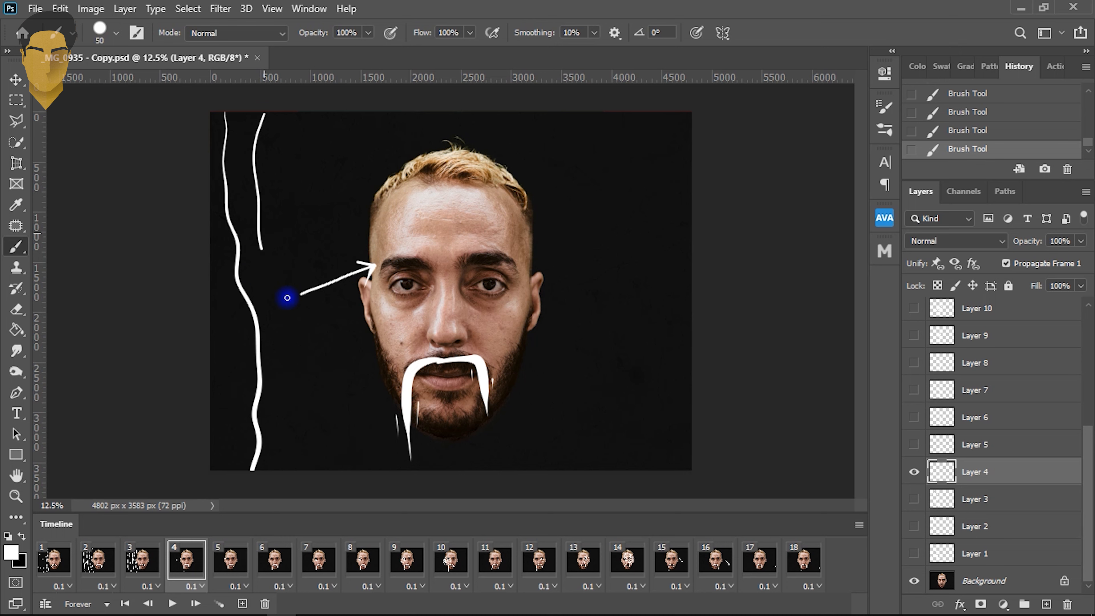
{"action": "mouse_move", "coordinate": [275, 286]}
{"action": "left_mouse_down"}
{"action": "mouse_move", "coordinate": [296, 408]}
{"action": "mouse_move", "coordinate": [279, 519]}
{"action": "left_mouse_up"}
{"action": "left_click_drag", "start_coordinate": [304, 111], "coordinate": [342, 470]}
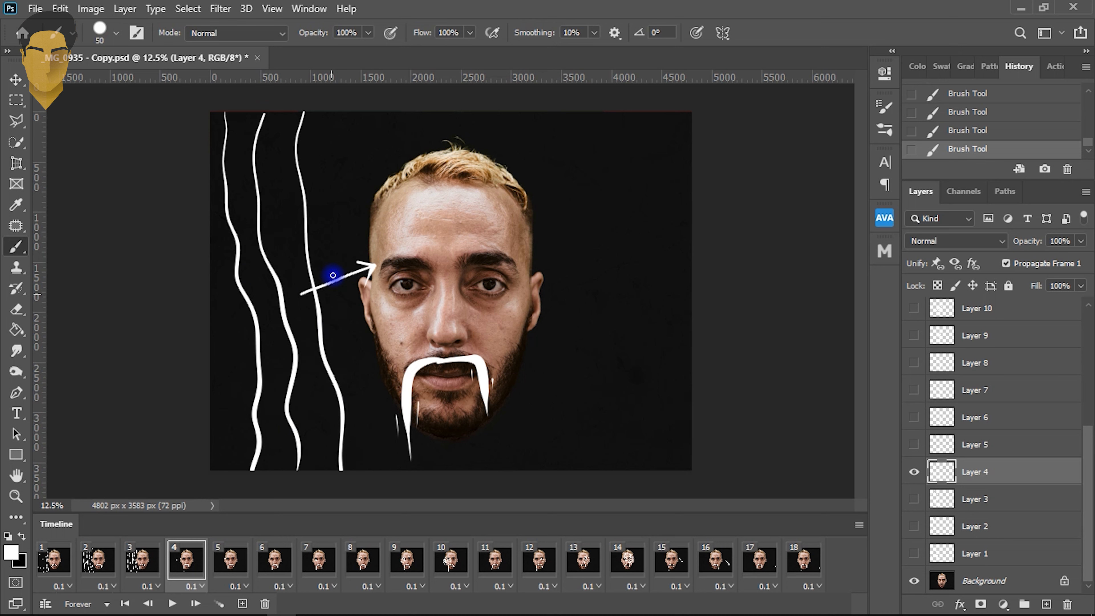
{"action": "left_click_drag", "start_coordinate": [349, 111], "coordinate": [382, 472]}
{"action": "left_click_drag", "start_coordinate": [371, 119], "coordinate": [390, 470]}
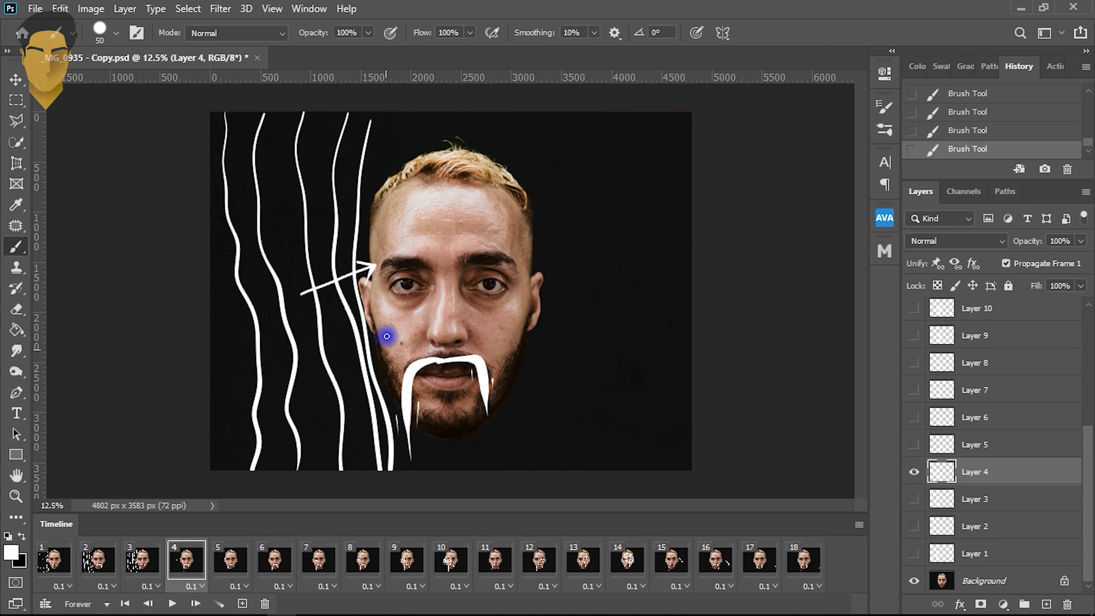
Play the animation from frame 1 to review the wavy background lines, stop it, and return to frame 1.
{"action": "left_click", "coordinate": [217, 551]}
{"action": "left_click", "coordinate": [49, 559]}
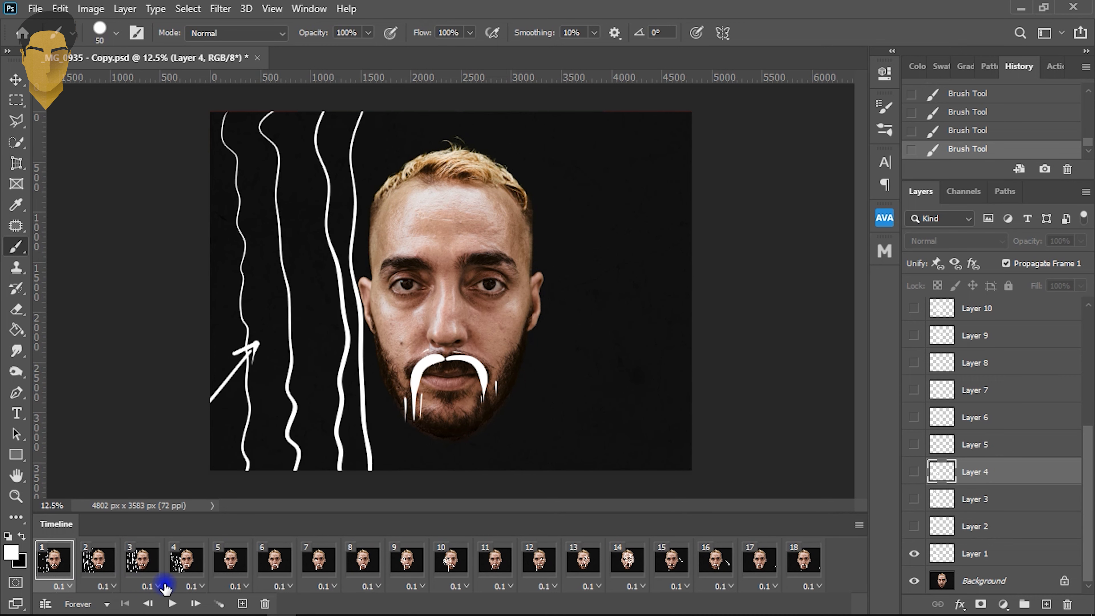
{"action": "left_click", "coordinate": [172, 603]}
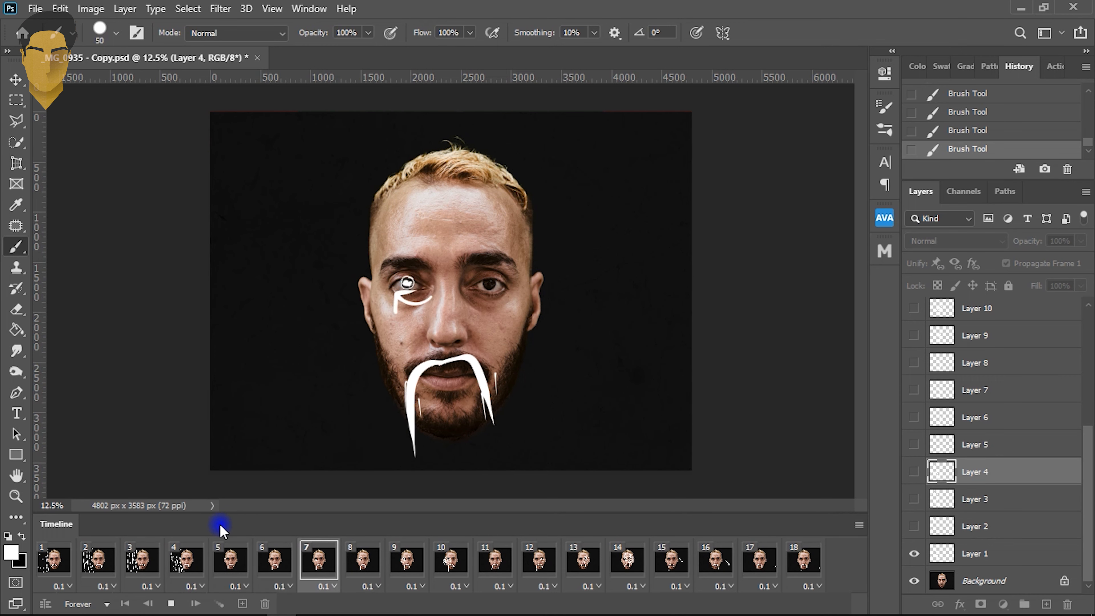
{"action": "left_click", "coordinate": [54, 560]}
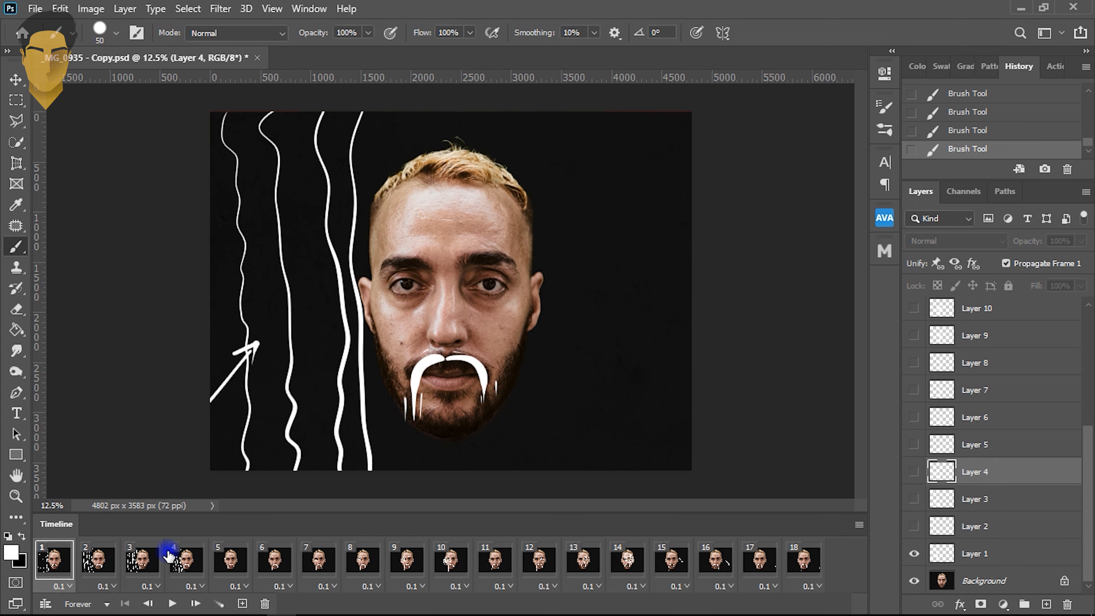
In frame 5, paint six wavy vertical white lines left of the face on Layer 5.
{"action": "left_click", "coordinate": [229, 561]}
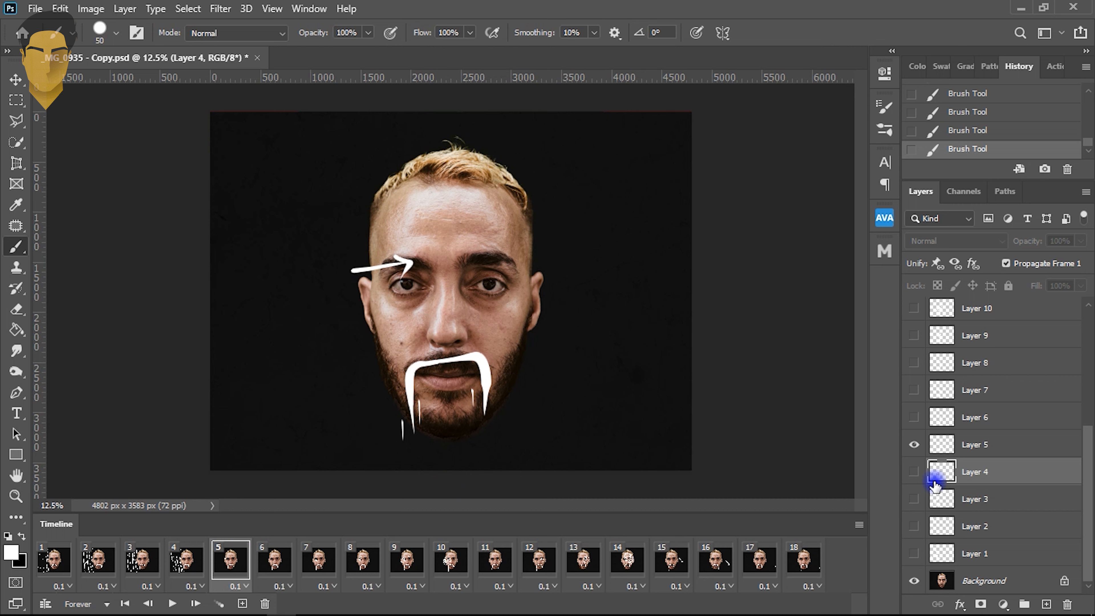
{"action": "left_click", "coordinate": [948, 444]}
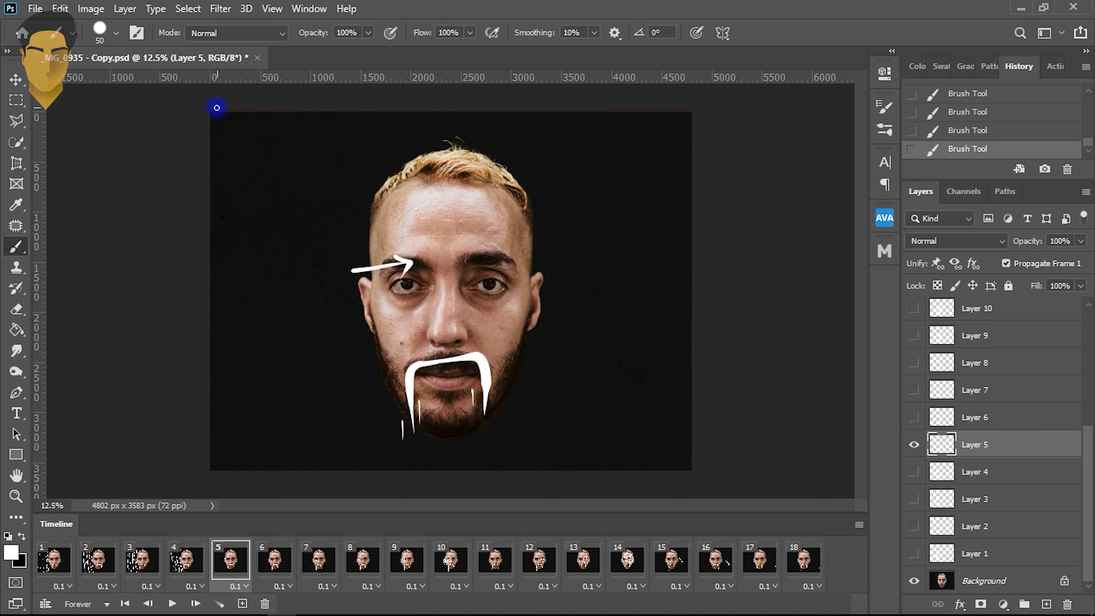
{"action": "mouse_move", "coordinate": [214, 97]}
{"action": "left_mouse_down"}
{"action": "mouse_move", "coordinate": [238, 272]}
{"action": "mouse_move", "coordinate": [242, 481]}
{"action": "left_mouse_up"}
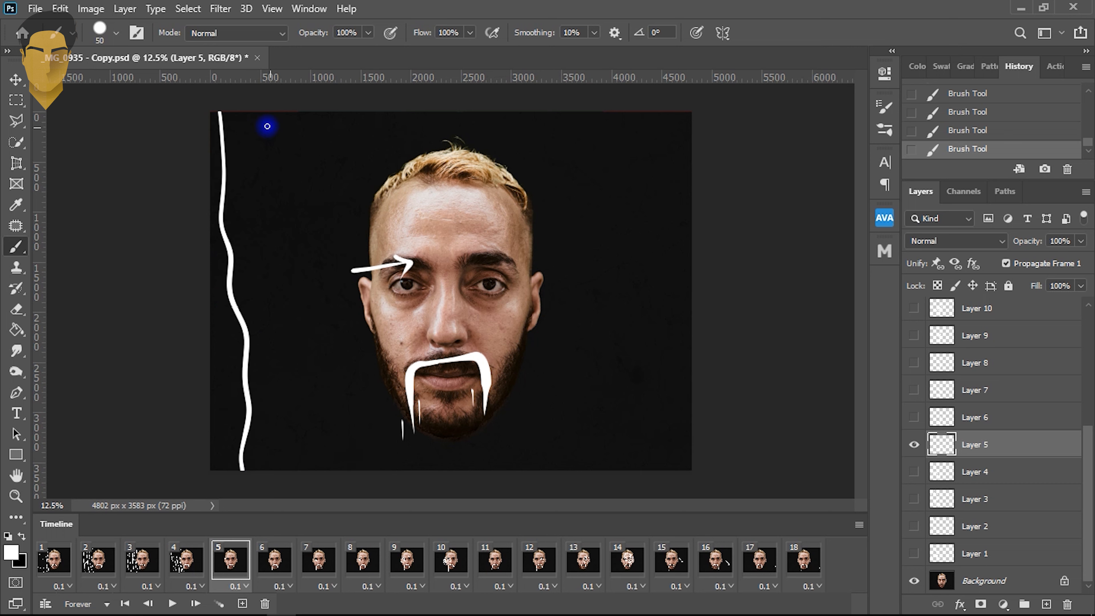
{"action": "mouse_move", "coordinate": [248, 202]}
{"action": "left_mouse_down"}
{"action": "mouse_move", "coordinate": [276, 317]}
{"action": "mouse_move", "coordinate": [270, 467]}
{"action": "left_mouse_up"}
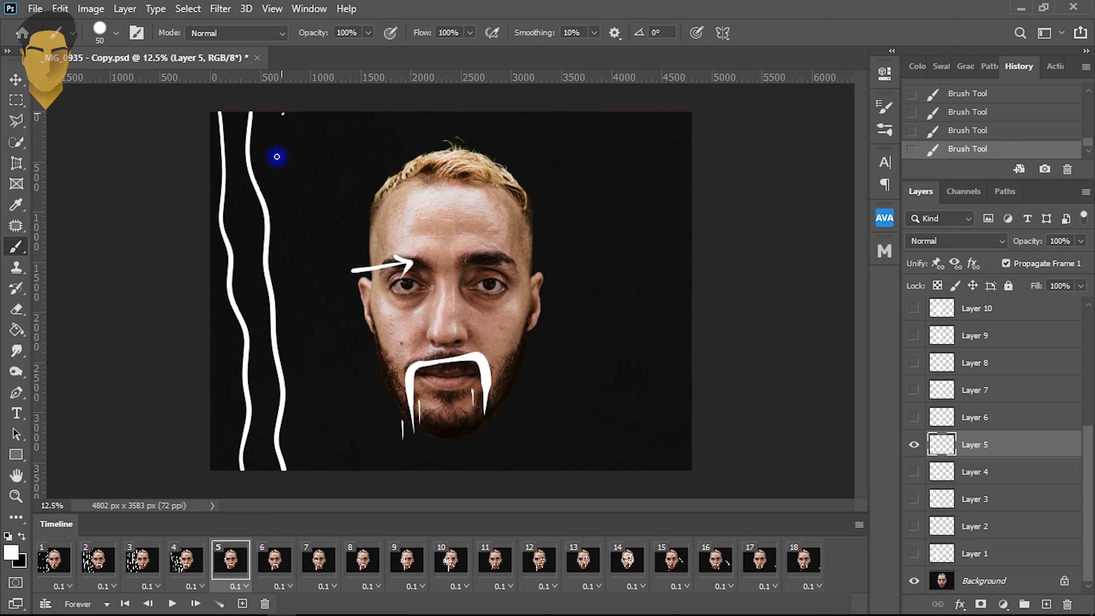
{"action": "left_click_drag", "start_coordinate": [283, 113], "coordinate": [314, 404]}
{"action": "mouse_move", "coordinate": [332, 230]}
{"action": "left_mouse_down"}
{"action": "mouse_move", "coordinate": [345, 361]}
{"action": "mouse_move", "coordinate": [336, 498]}
{"action": "left_mouse_up"}
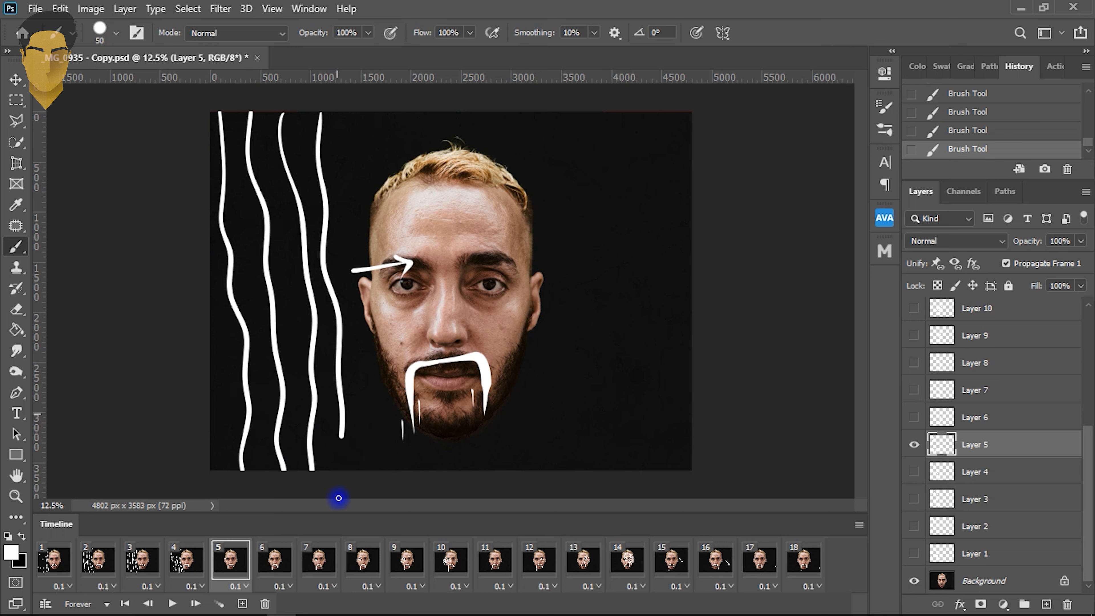
{"action": "left_click_drag", "start_coordinate": [356, 111], "coordinate": [357, 429]}
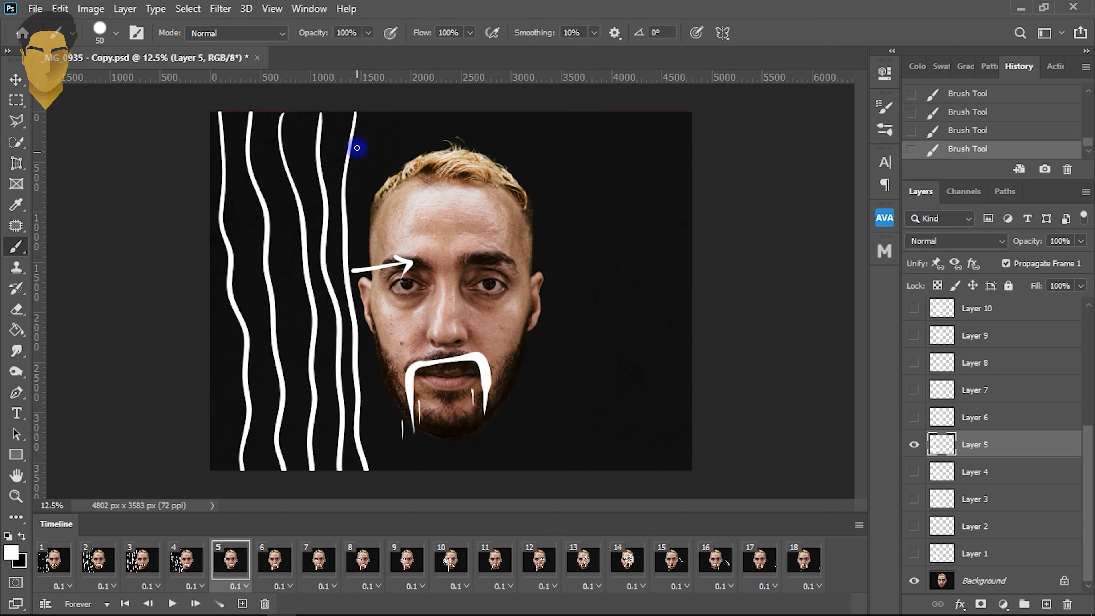
{"action": "left_click_drag", "start_coordinate": [361, 183], "coordinate": [374, 508]}
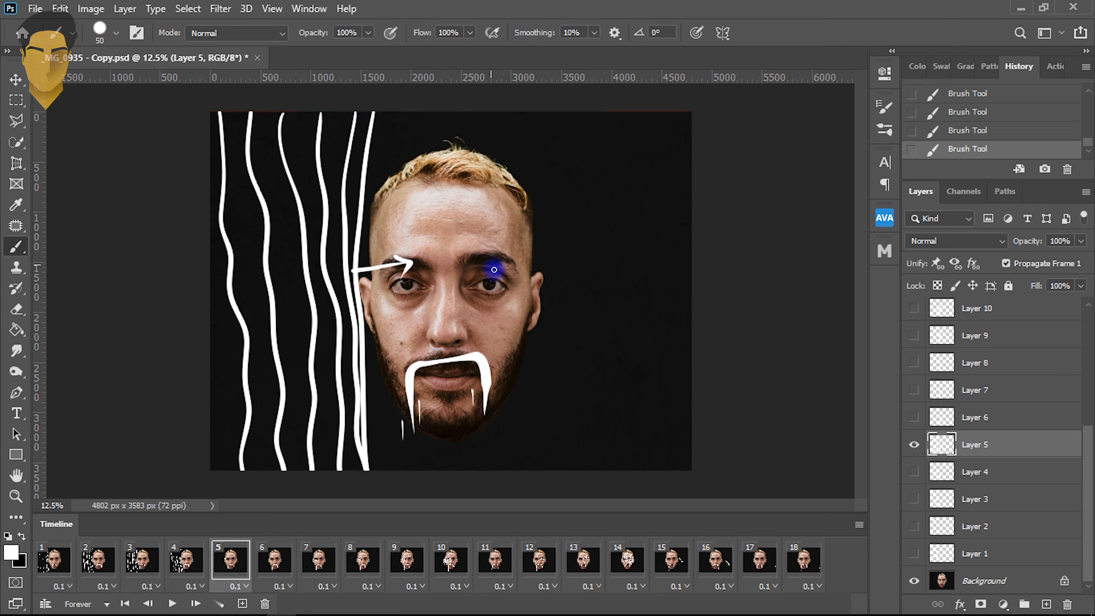
In frame 14, paint four wavy vertical white lines over the dark background right of the face on Layer 14.
{"action": "left_click", "coordinate": [275, 559]}
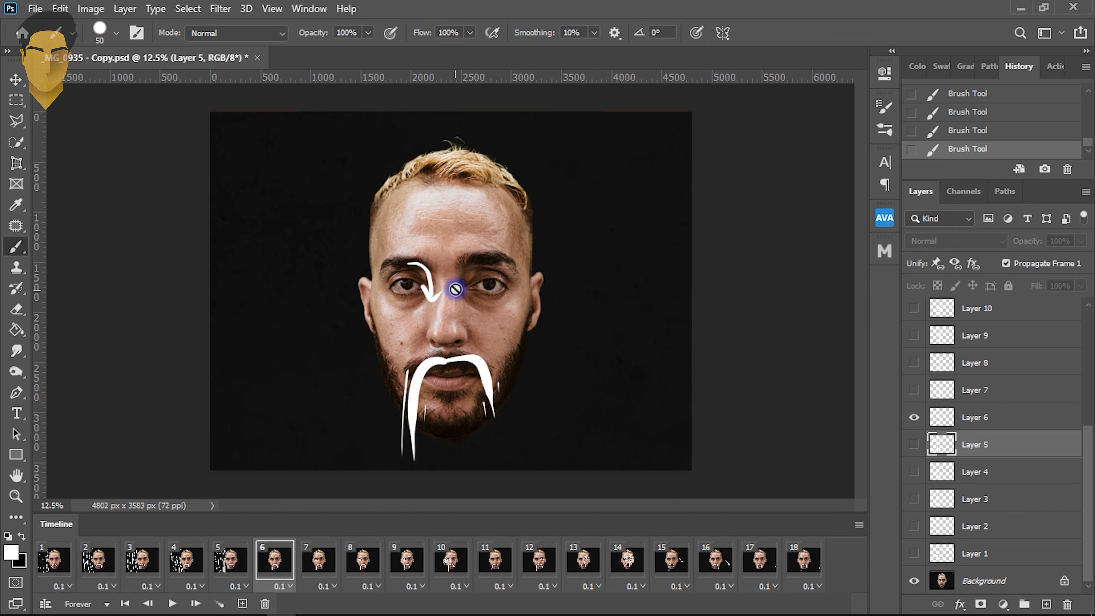
{"action": "left_click", "coordinate": [496, 559]}
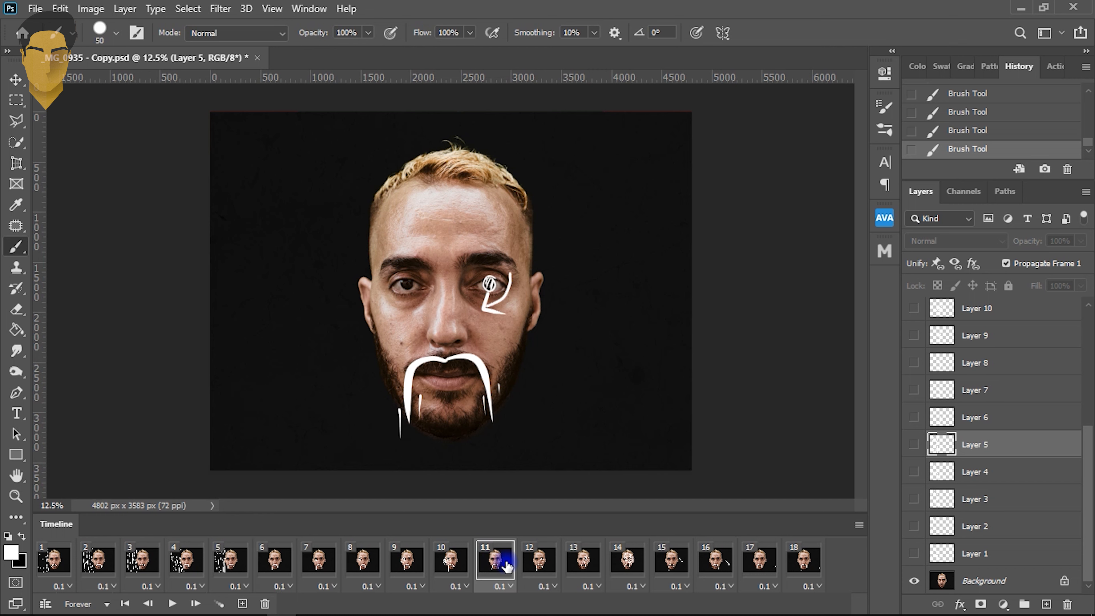
{"action": "left_click", "coordinate": [555, 558]}
{"action": "left_click", "coordinate": [584, 563]}
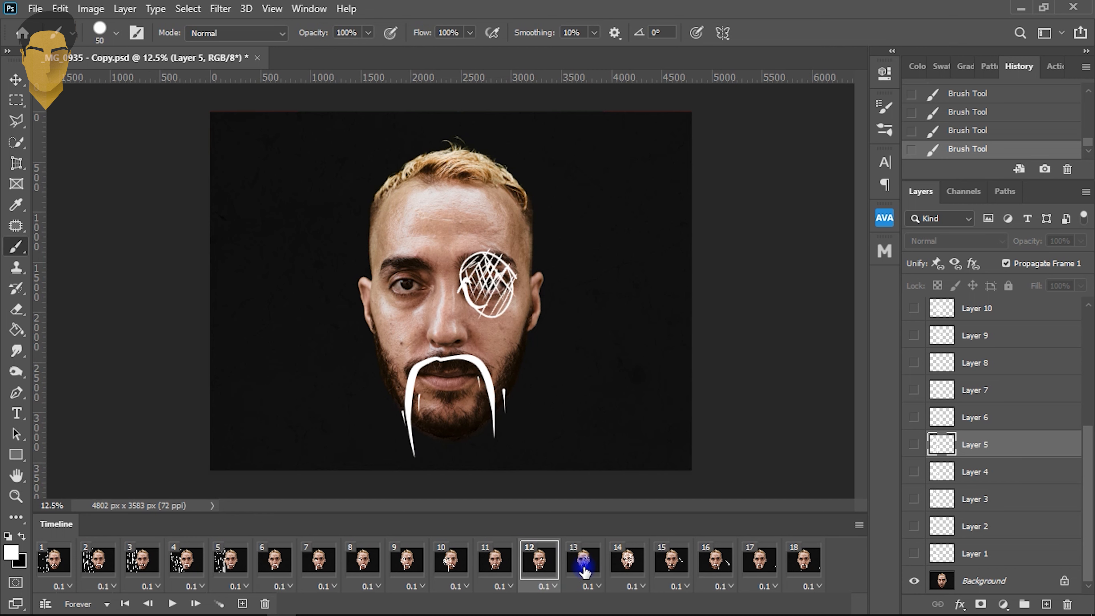
{"action": "left_click", "coordinate": [628, 570]}
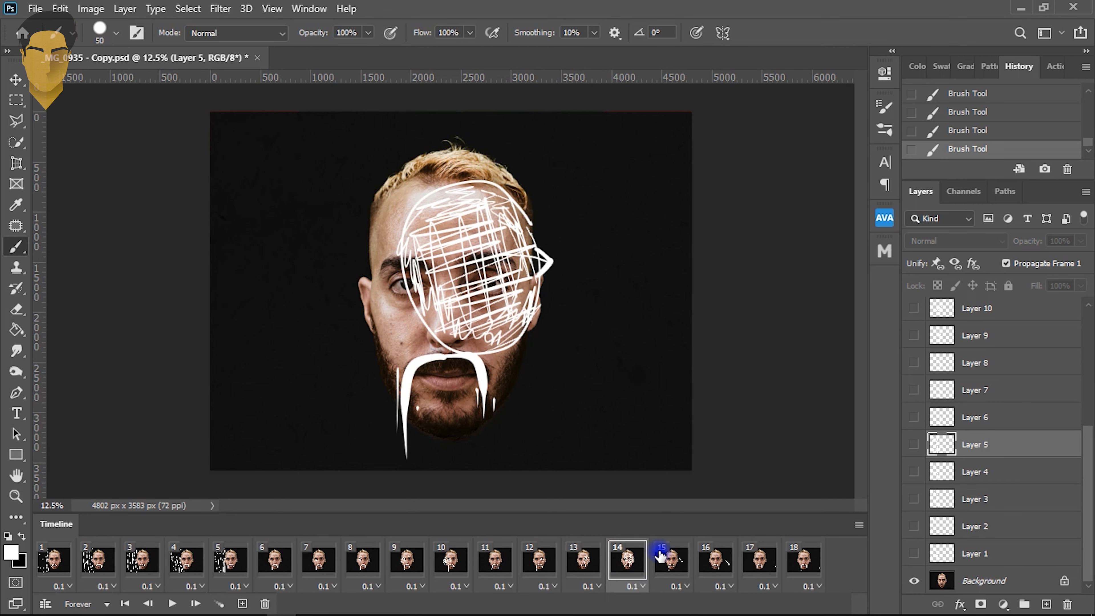
{"action": "left_click_drag", "start_coordinate": [1087, 448], "coordinate": [1090, 352]}
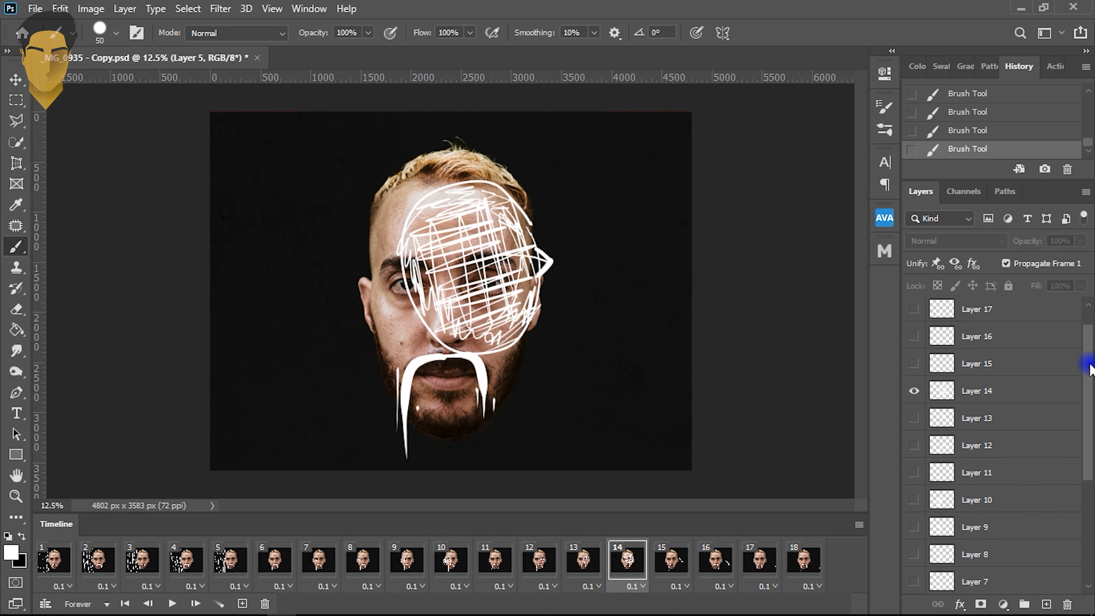
{"action": "left_click", "coordinate": [1000, 396]}
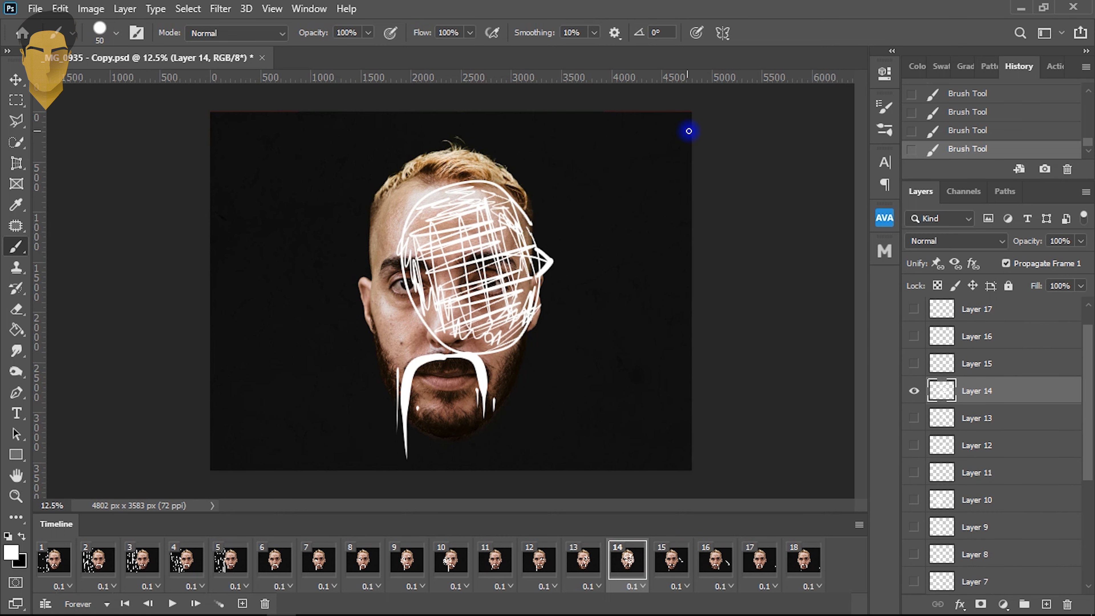
{"action": "left_click_drag", "start_coordinate": [677, 109], "coordinate": [680, 469]}
{"action": "left_click_drag", "start_coordinate": [636, 121], "coordinate": [638, 470]}
{"action": "mouse_move", "coordinate": [594, 107]}
{"action": "left_mouse_down"}
{"action": "mouse_move", "coordinate": [583, 360]}
{"action": "mouse_move", "coordinate": [601, 472]}
{"action": "left_mouse_up"}
{"action": "left_click_drag", "start_coordinate": [564, 118], "coordinate": [556, 471]}
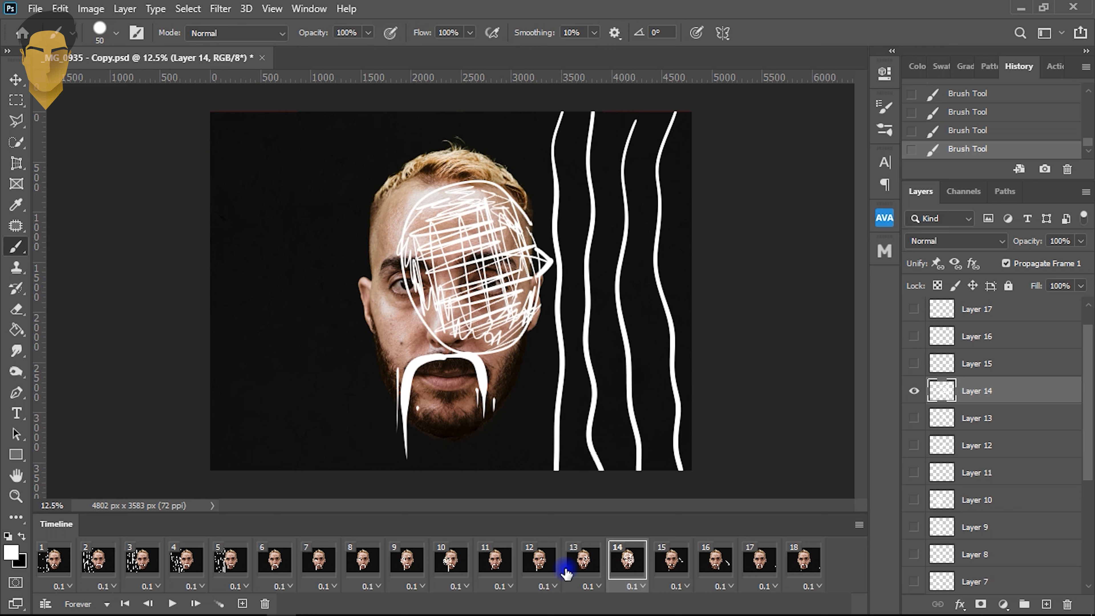
In frame 15, paint five wavy vertical white lines right of the face on Layer 15.
{"action": "left_click", "coordinate": [669, 561]}
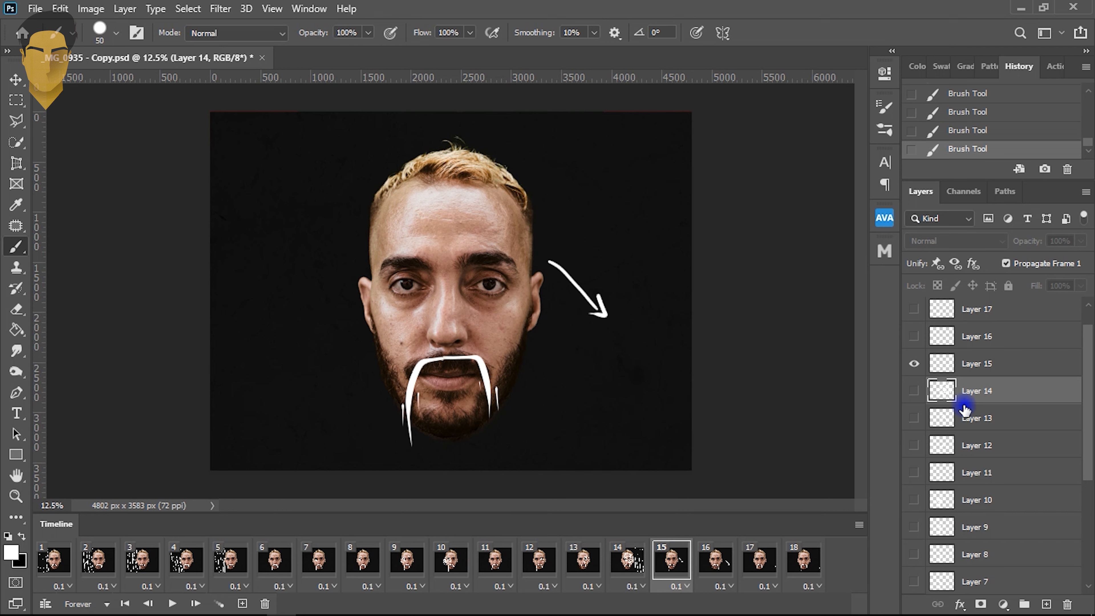
{"action": "left_click", "coordinate": [948, 362]}
{"action": "left_click_drag", "start_coordinate": [681, 214], "coordinate": [688, 471]}
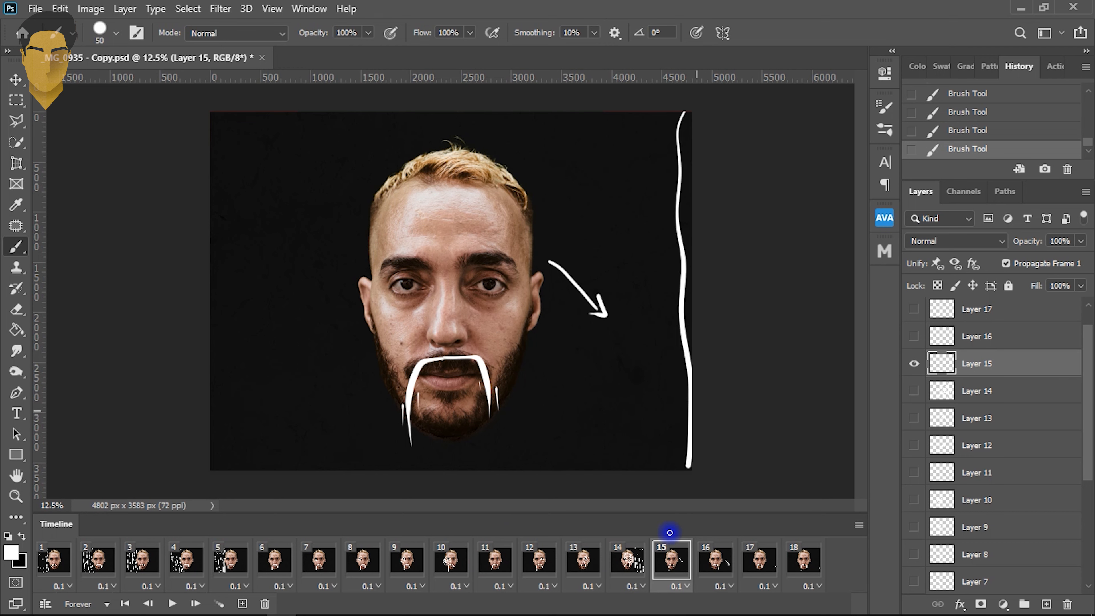
{"action": "left_click_drag", "start_coordinate": [653, 249], "coordinate": [664, 470]}
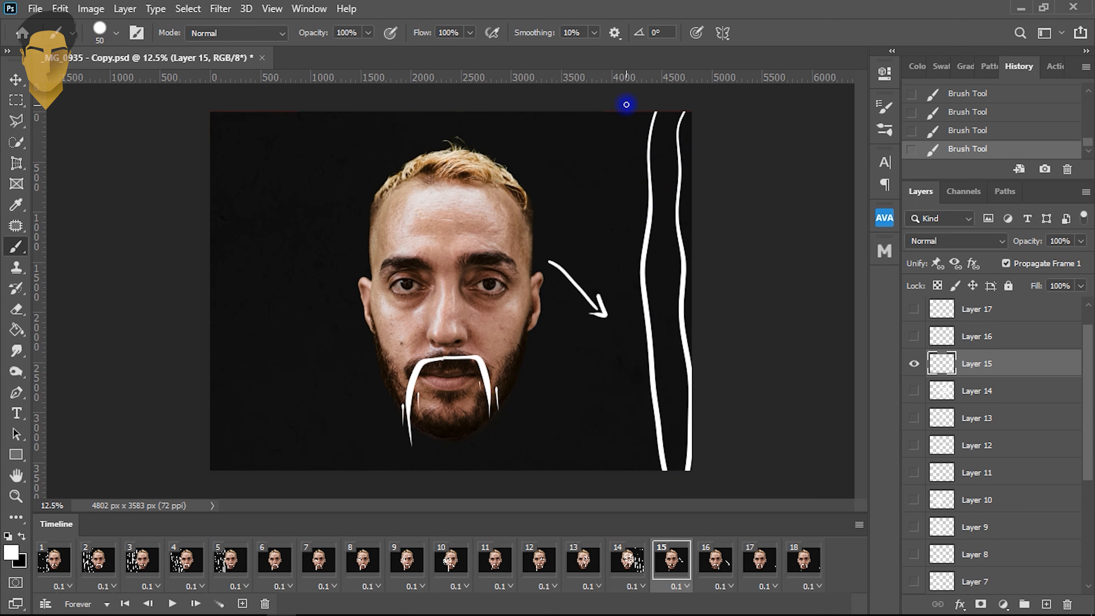
{"action": "left_click_drag", "start_coordinate": [613, 274], "coordinate": [619, 471]}
{"action": "left_click_drag", "start_coordinate": [570, 113], "coordinate": [592, 470]}
{"action": "left_click_drag", "start_coordinate": [539, 109], "coordinate": [544, 470]}
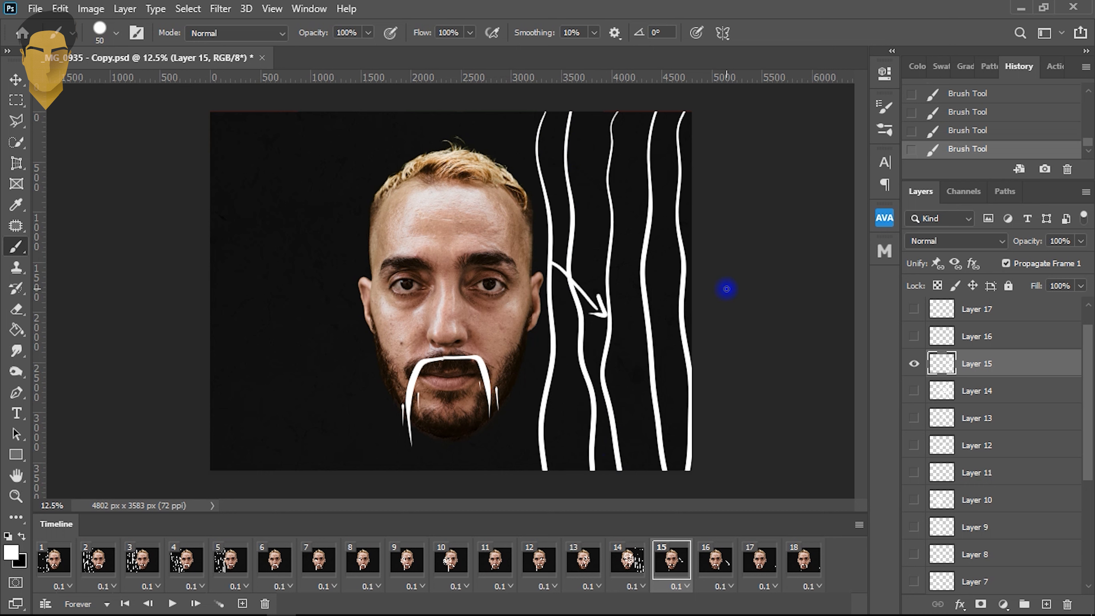
In frame 16, paint six wavy vertical white lines right of the face on Layer 16.
{"action": "left_click", "coordinate": [716, 560]}
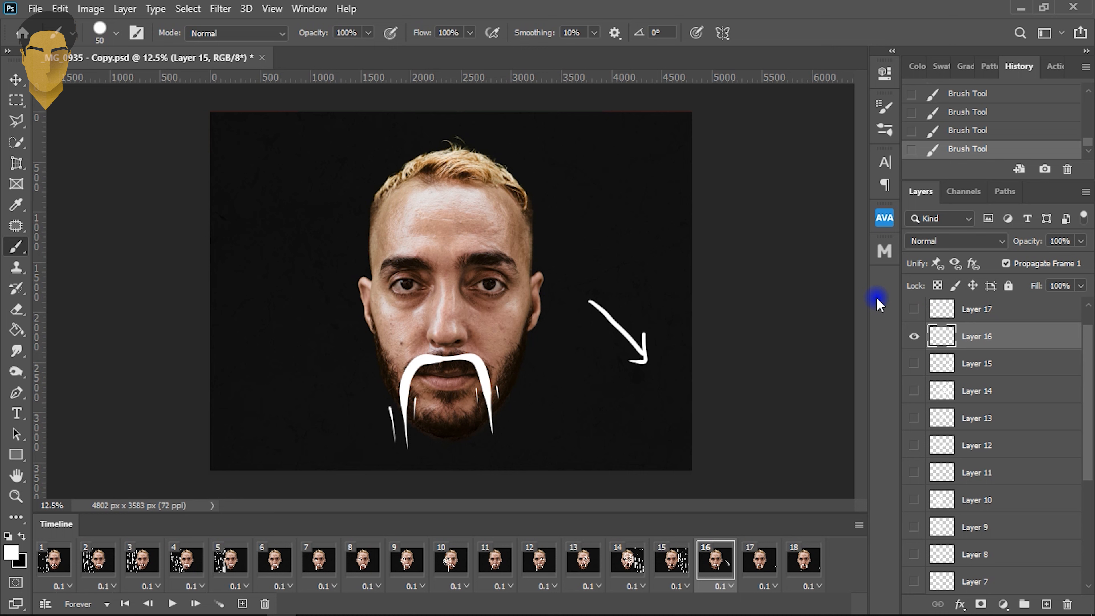
{"action": "left_click_drag", "start_coordinate": [540, 112], "coordinate": [542, 470]}
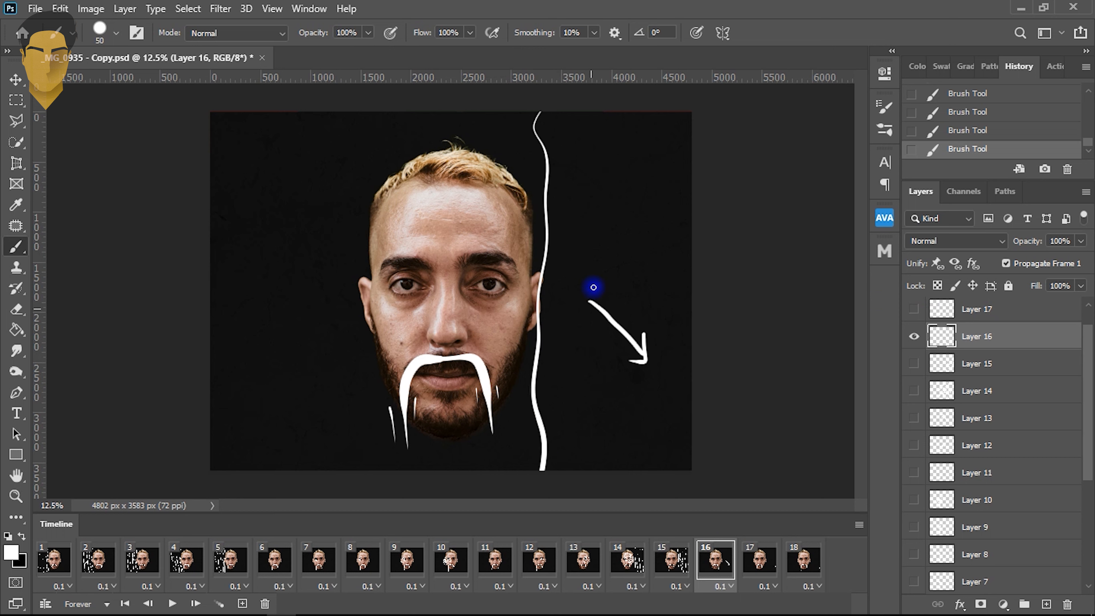
{"action": "left_click_drag", "start_coordinate": [571, 107], "coordinate": [555, 471]}
{"action": "left_click_drag", "start_coordinate": [601, 114], "coordinate": [579, 470]}
{"action": "left_click_drag", "start_coordinate": [618, 258], "coordinate": [603, 470]}
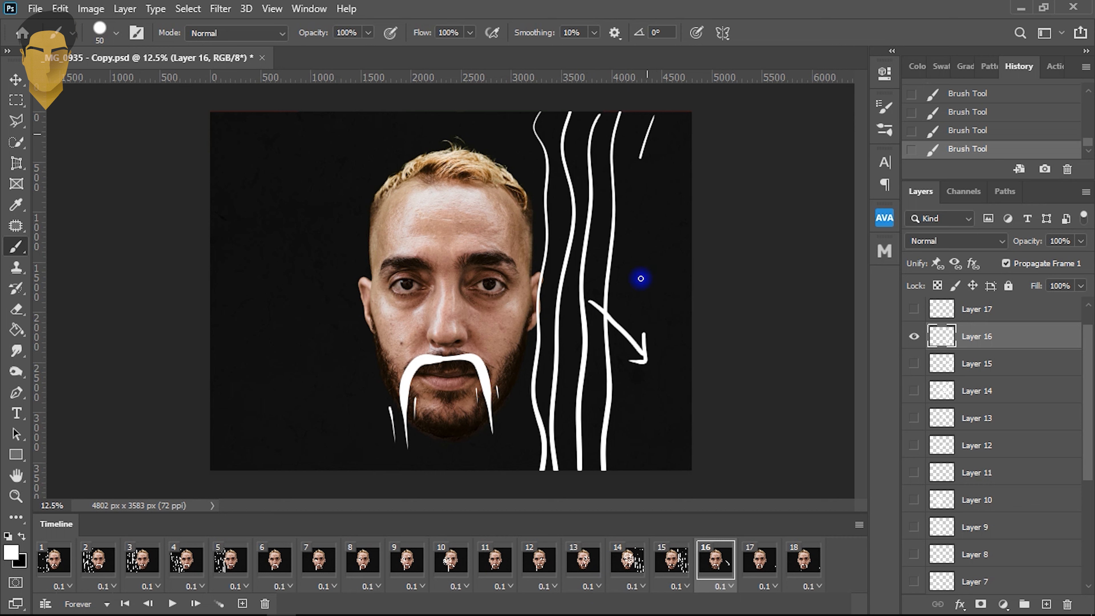
{"action": "left_click_drag", "start_coordinate": [625, 236], "coordinate": [658, 470]}
{"action": "left_click_drag", "start_coordinate": [674, 112], "coordinate": [664, 470]}
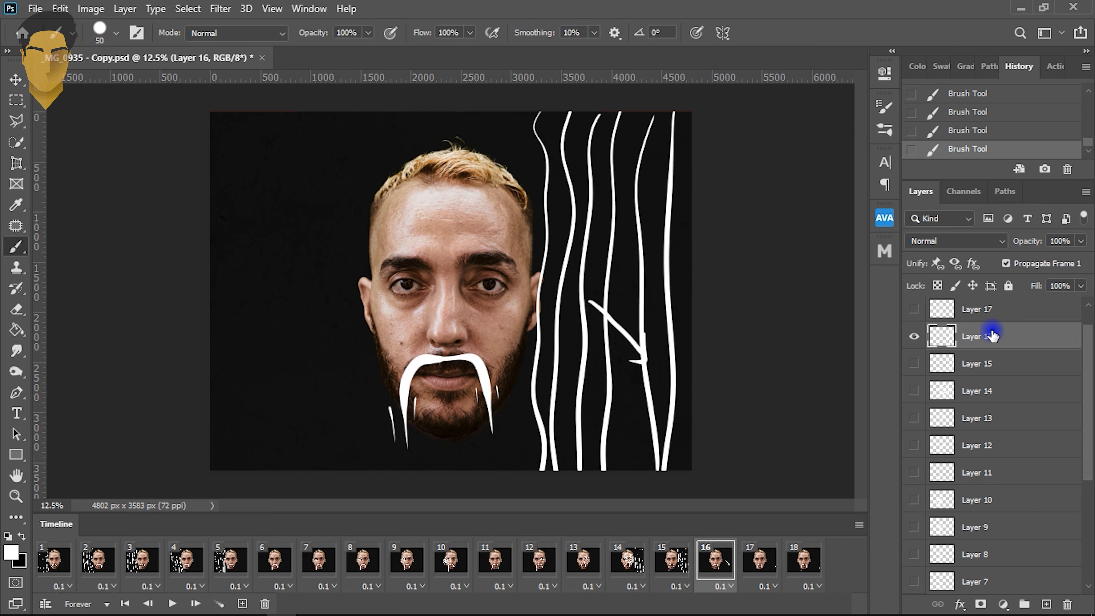
In frame 17, paint five wavy vertical white lines right of the face on Layer 17.
{"action": "left_click", "coordinate": [765, 561]}
{"action": "left_click", "coordinate": [980, 316]}
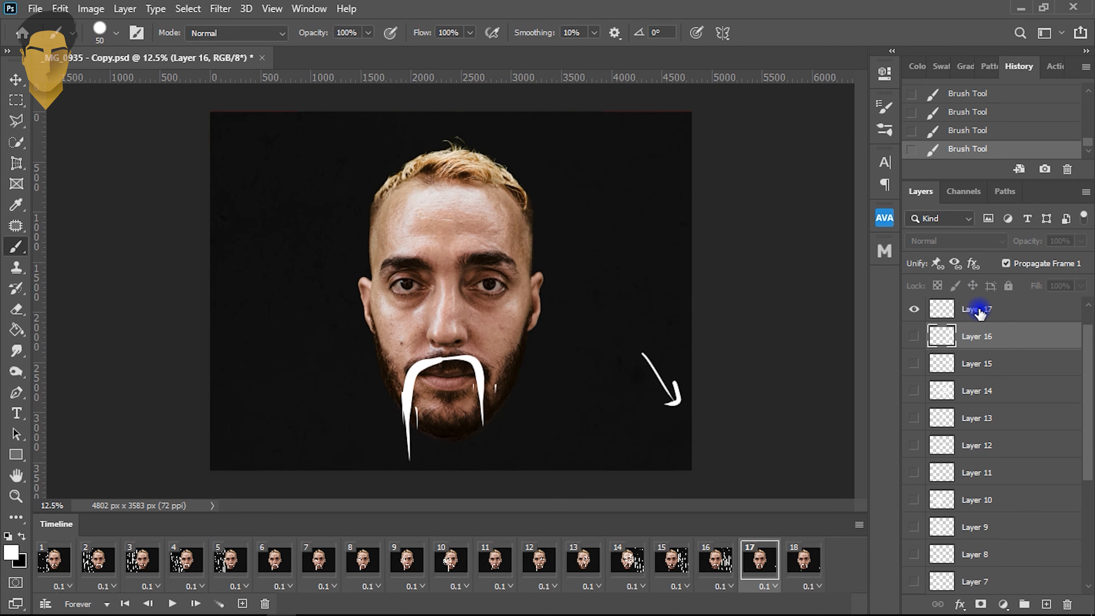
{"action": "left_click_drag", "start_coordinate": [556, 244], "coordinate": [542, 556]}
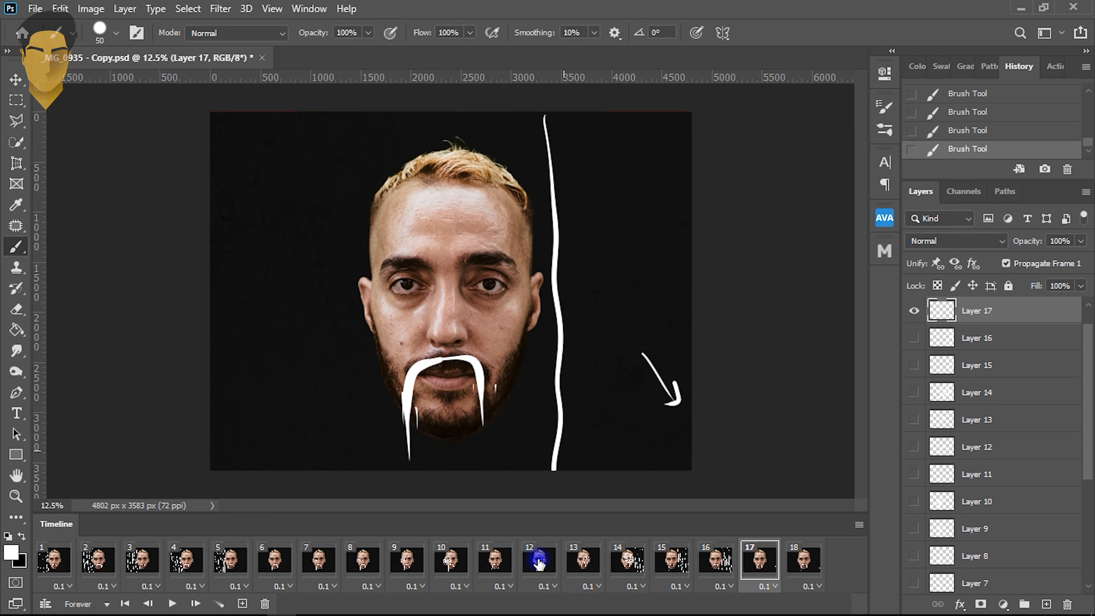
{"action": "mouse_move", "coordinate": [576, 112]}
{"action": "left_mouse_down"}
{"action": "mouse_move", "coordinate": [567, 348]}
{"action": "mouse_move", "coordinate": [584, 502]}
{"action": "left_mouse_up"}
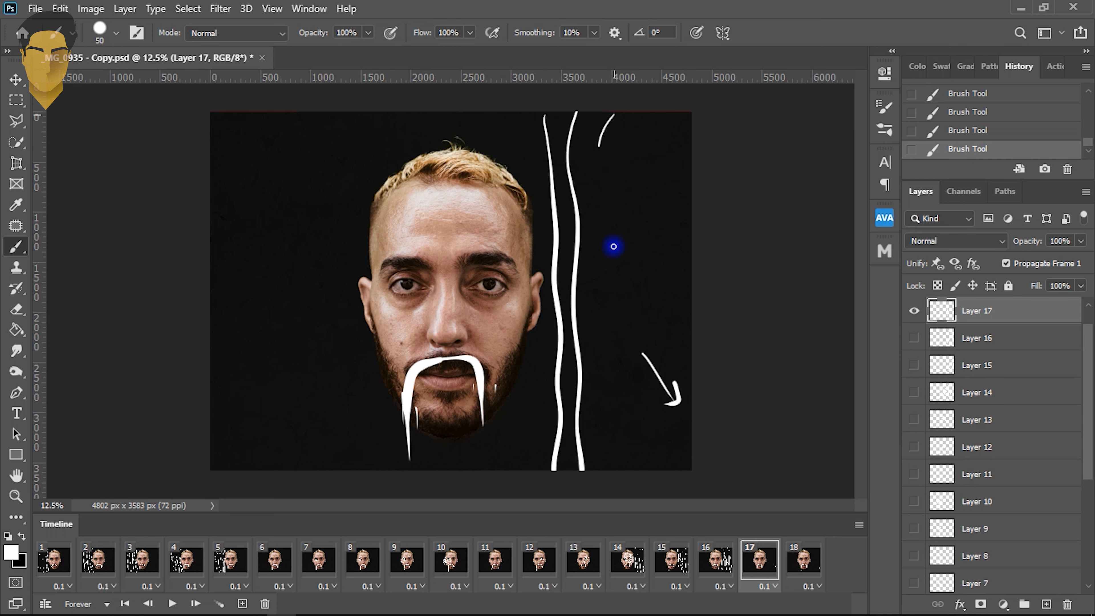
{"action": "left_click_drag", "start_coordinate": [598, 206], "coordinate": [616, 487]}
{"action": "left_click_drag", "start_coordinate": [633, 132], "coordinate": [635, 608]}
{"action": "left_click_drag", "start_coordinate": [666, 115], "coordinate": [696, 508]}
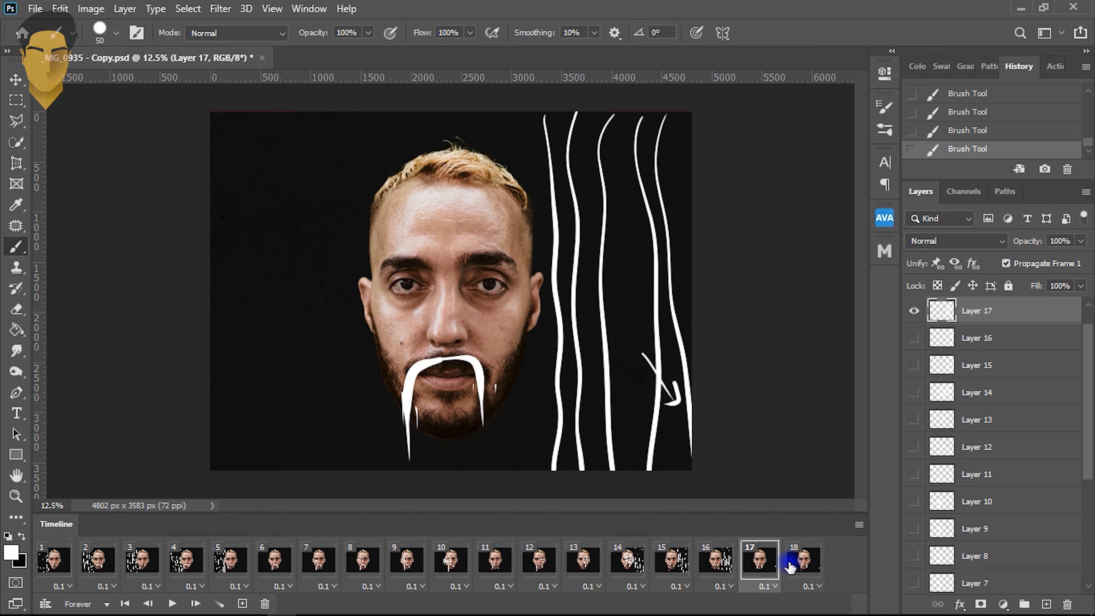
Step through frames 15 to 18 to compare the wavy lines painted right of the face.
{"action": "left_click", "coordinate": [805, 561]}
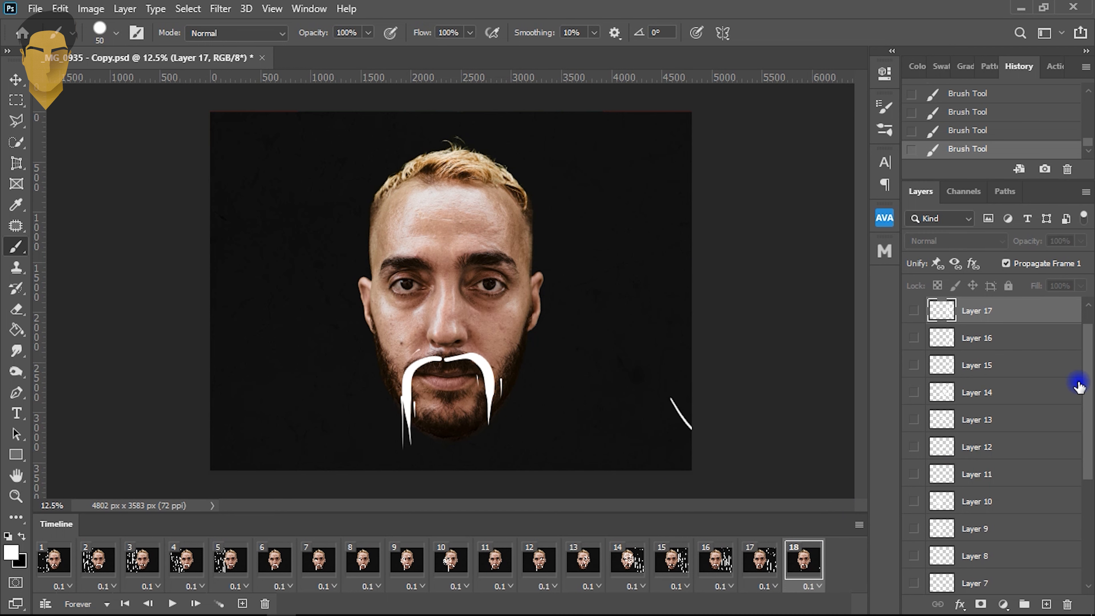
{"action": "scroll", "coordinate": [1090, 362], "scroll_direction": "up", "scroll_amount": 1}
{"action": "scroll", "coordinate": [1090, 362], "scroll_direction": "up", "scroll_amount": 1}
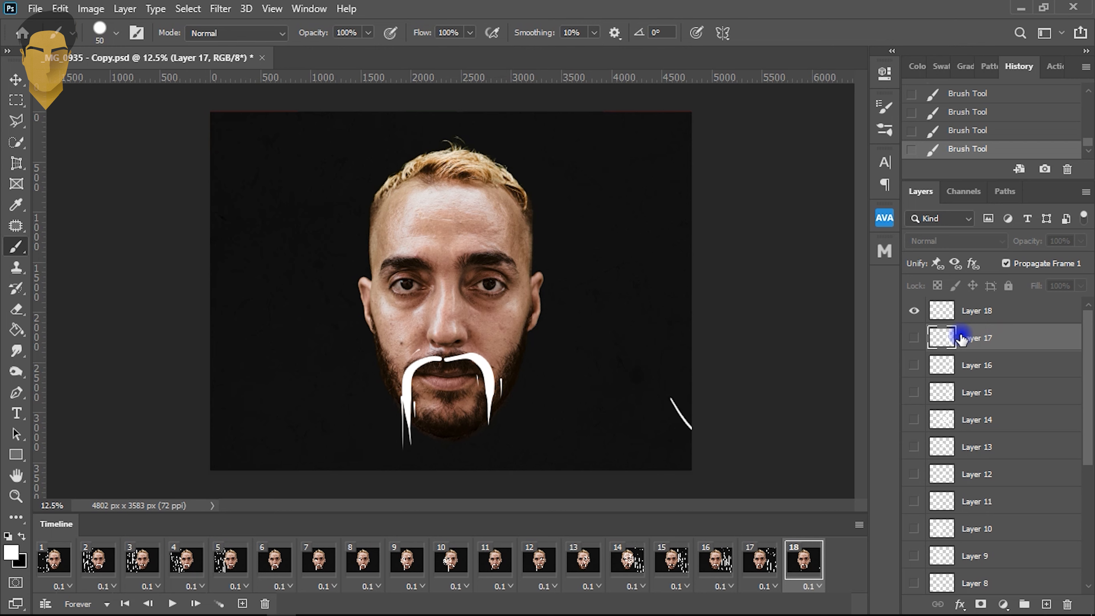
{"action": "left_click", "coordinate": [772, 557]}
{"action": "left_click", "coordinate": [717, 568]}
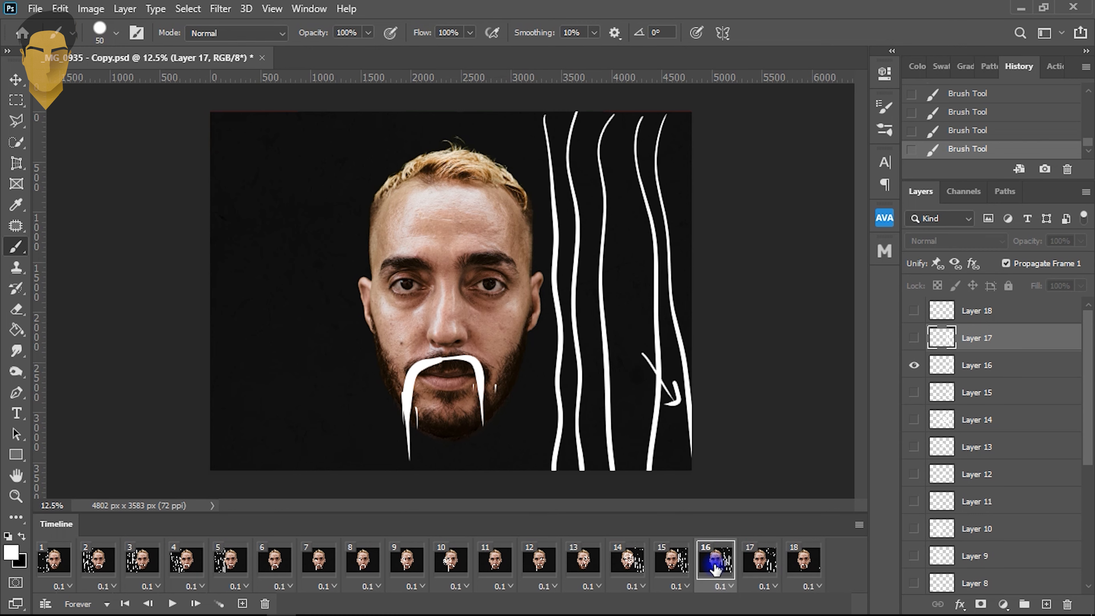
{"action": "left_click", "coordinate": [673, 570]}
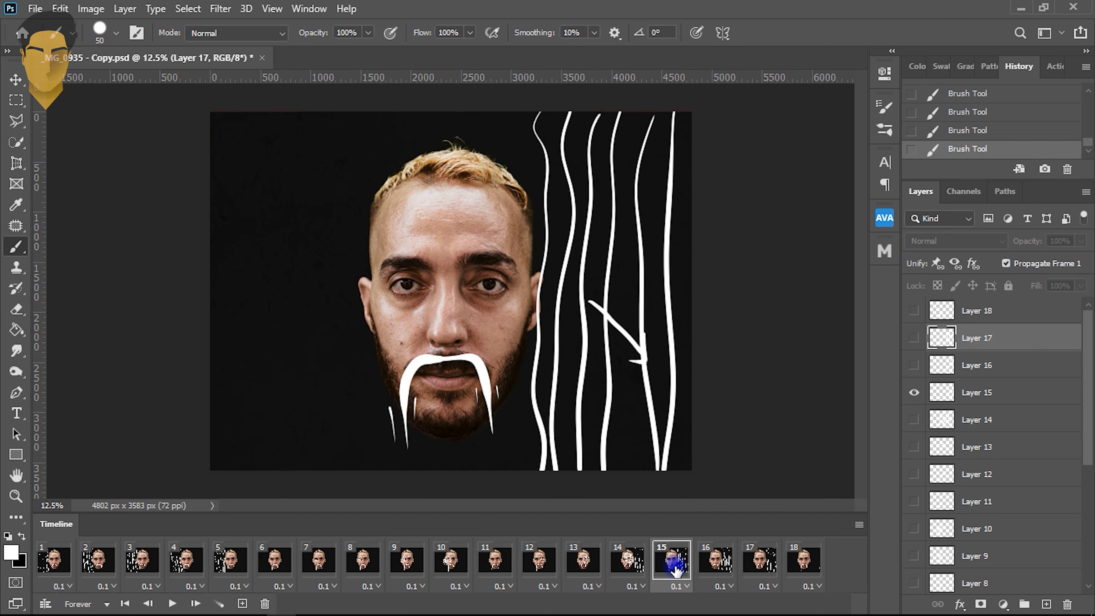
{"action": "left_click", "coordinate": [718, 569]}
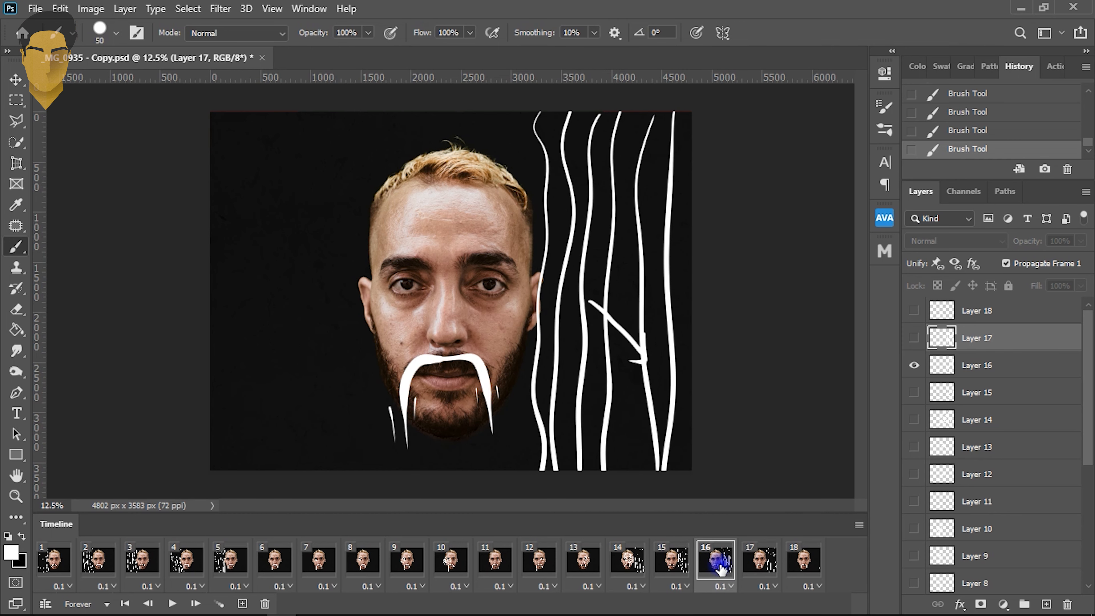
{"action": "left_click", "coordinate": [765, 568]}
In frame 18, paint five wavy vertical white lines right of the face on Layer 18.
{"action": "left_click", "coordinate": [790, 565]}
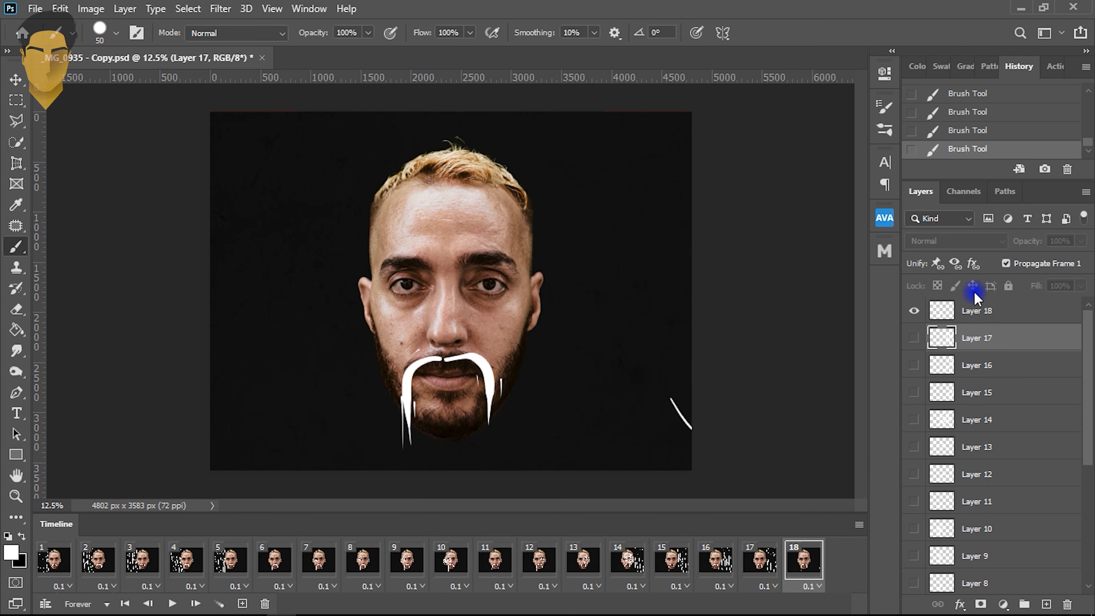
{"action": "left_click", "coordinate": [957, 310]}
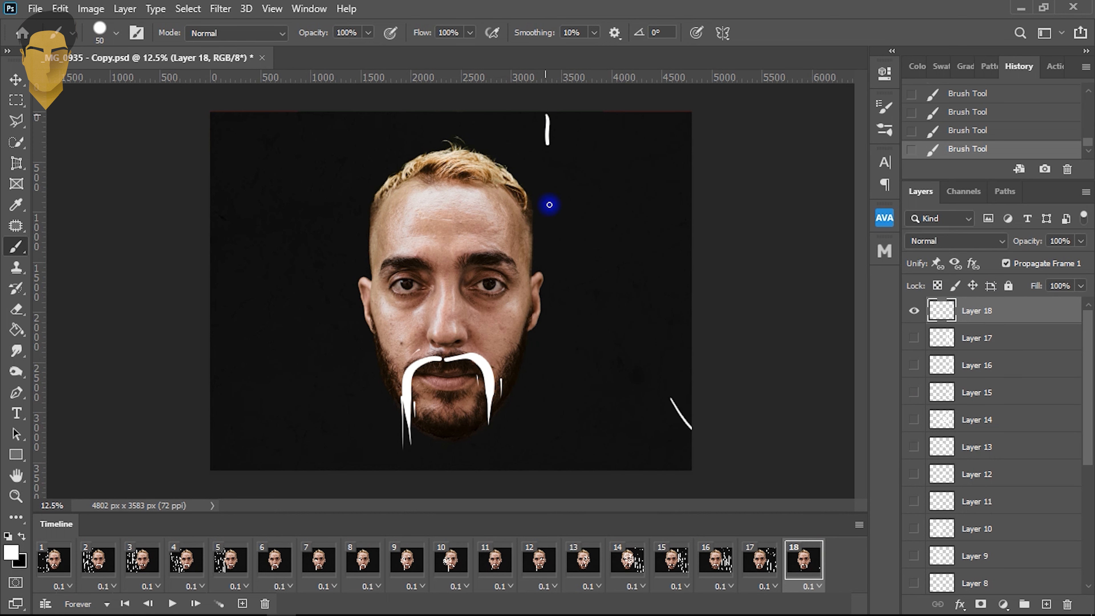
{"action": "mouse_move", "coordinate": [549, 205]}
{"action": "left_mouse_down"}
{"action": "mouse_move", "coordinate": [547, 321]}
{"action": "mouse_move", "coordinate": [569, 472]}
{"action": "left_mouse_up"}
{"action": "left_click_drag", "start_coordinate": [572, 213], "coordinate": [600, 444]}
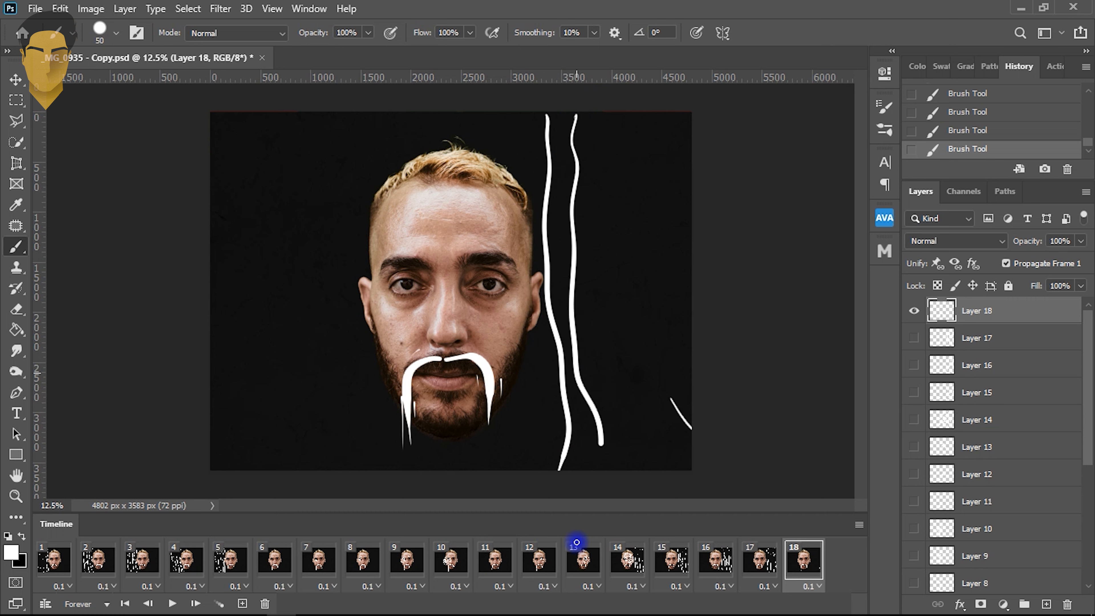
{"action": "left_click_drag", "start_coordinate": [610, 249], "coordinate": [621, 475]}
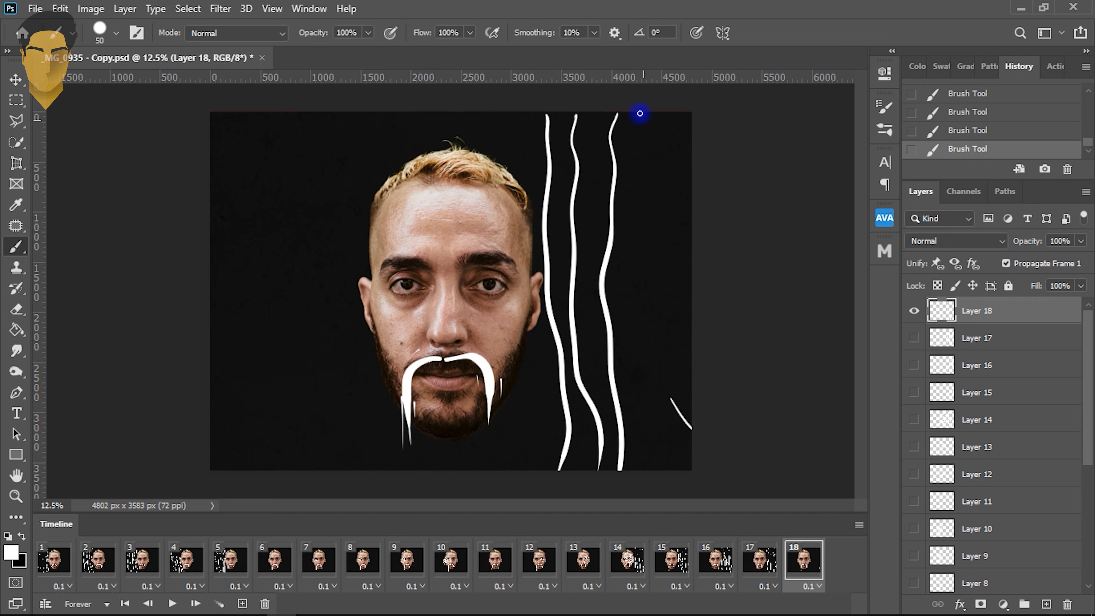
{"action": "left_click_drag", "start_coordinate": [639, 114], "coordinate": [652, 421]}
{"action": "left_click_drag", "start_coordinate": [673, 108], "coordinate": [670, 469]}
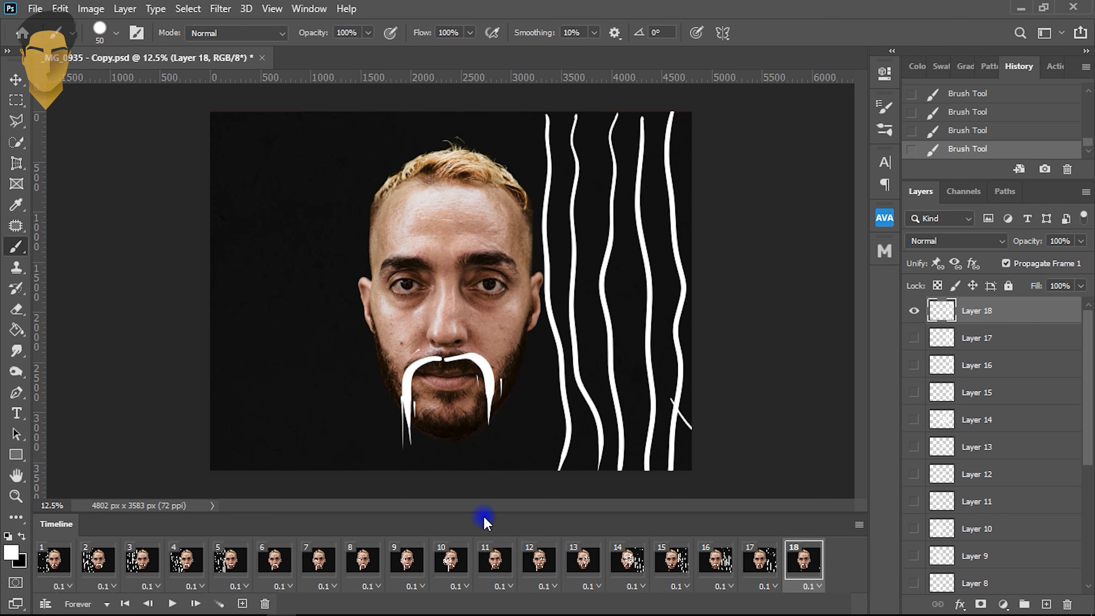
Play the animation from frame 1 to review the painted doodles, and stop playback.
{"action": "left_click", "coordinate": [49, 556]}
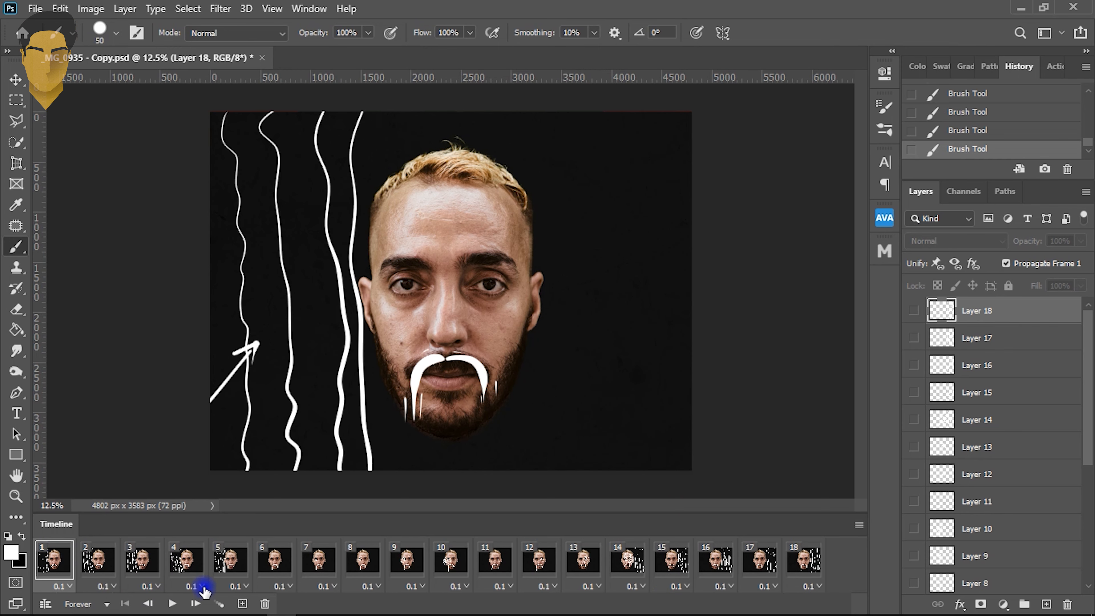
{"action": "left_click", "coordinate": [171, 603]}
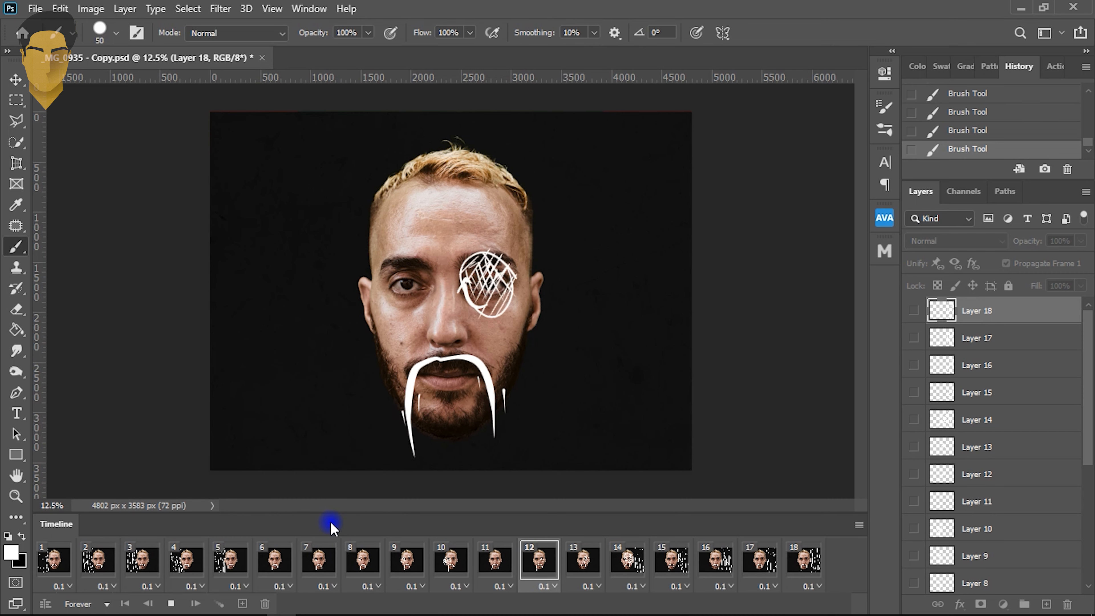
{"action": "key", "text": "space"}
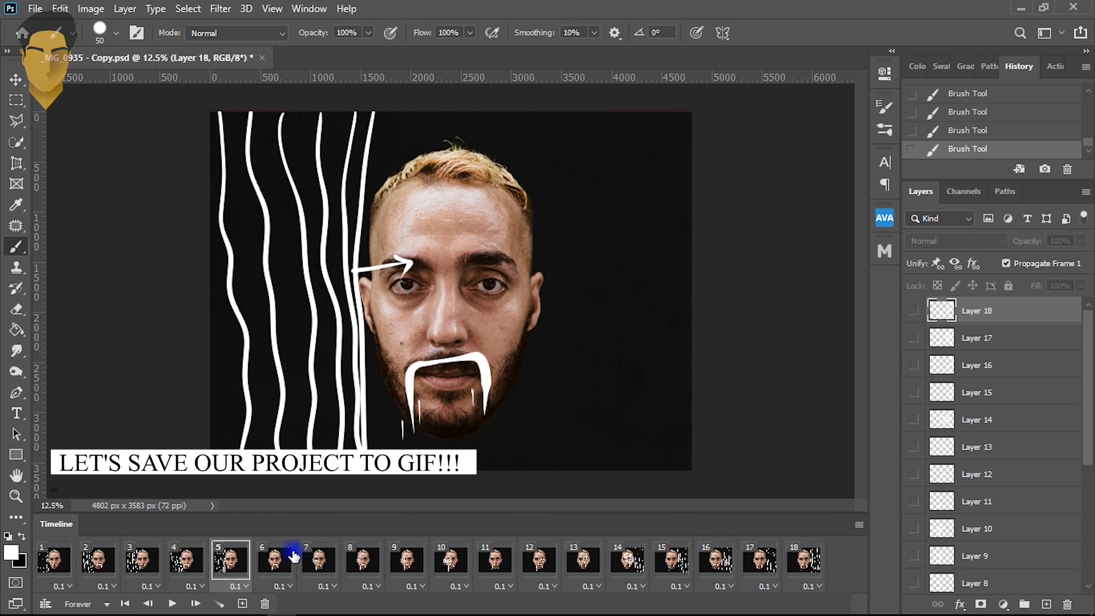
Return to frame 1 and export the animation with Save for Web (Legacy) as a GIF on the Desktop, replacing the existing _MG_0935---Copy.gif.
{"action": "left_click", "coordinate": [56, 560]}
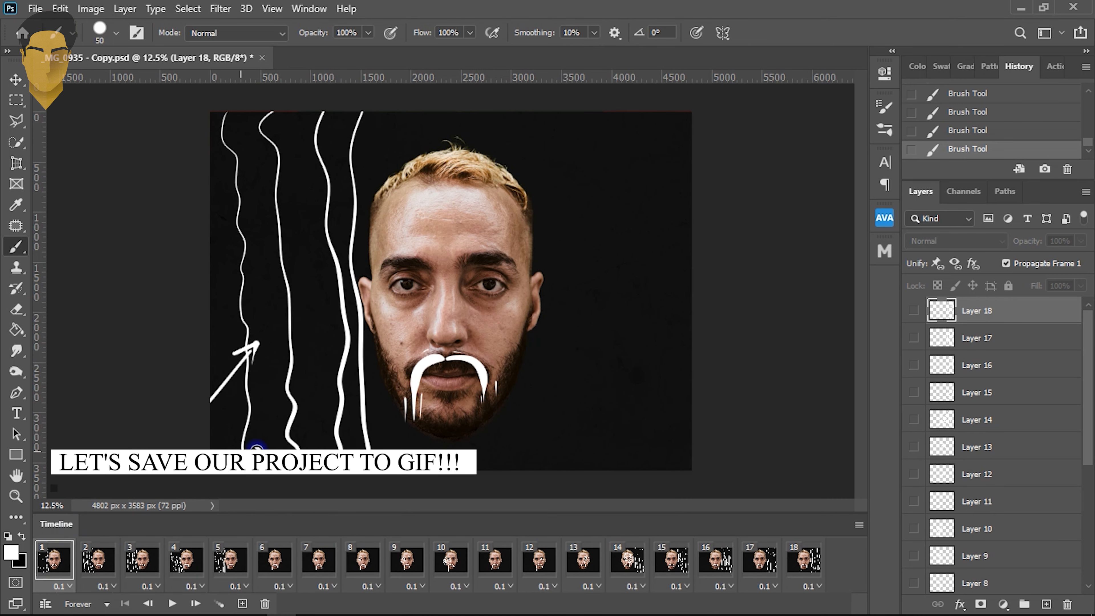
{"action": "left_click", "coordinate": [34, 12]}
{"action": "mouse_move", "coordinate": [90, 244]}
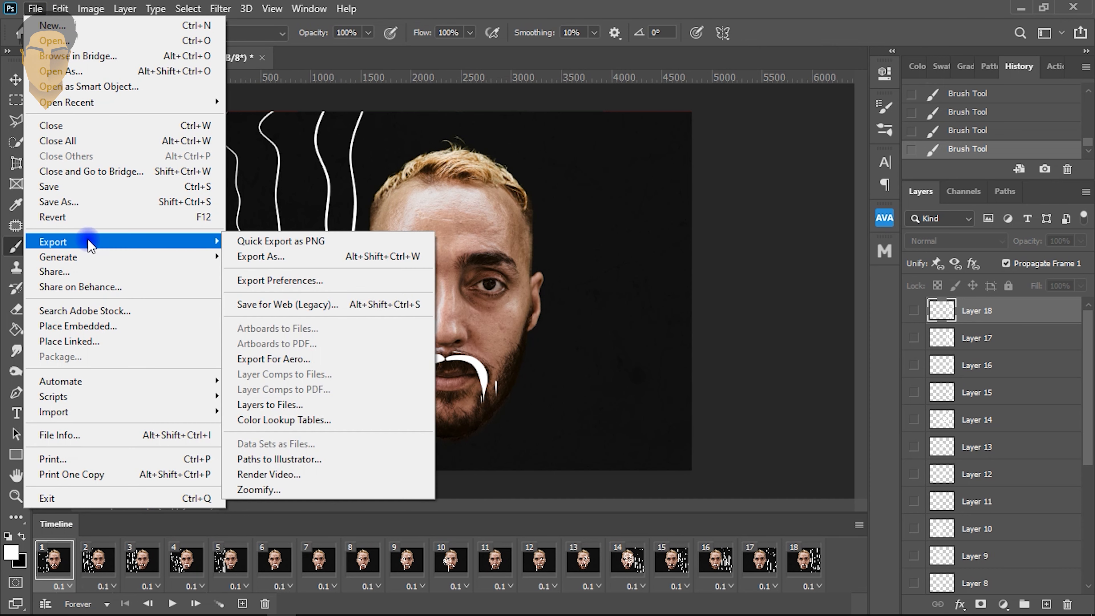
{"action": "left_click", "coordinate": [285, 305]}
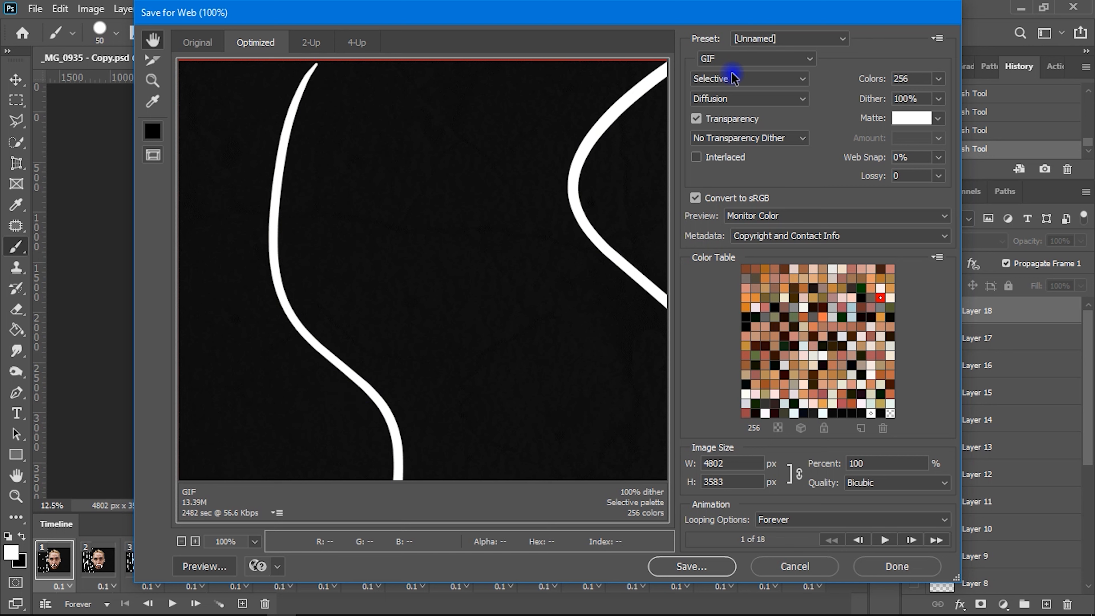
{"action": "left_click", "coordinate": [691, 566]}
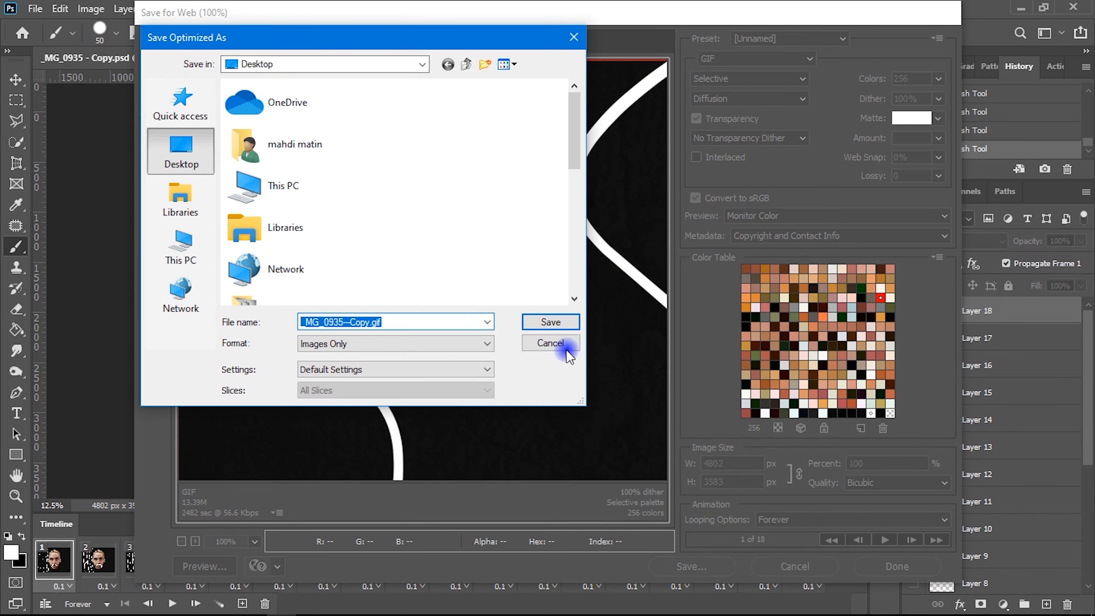
{"action": "left_click", "coordinate": [563, 324]}
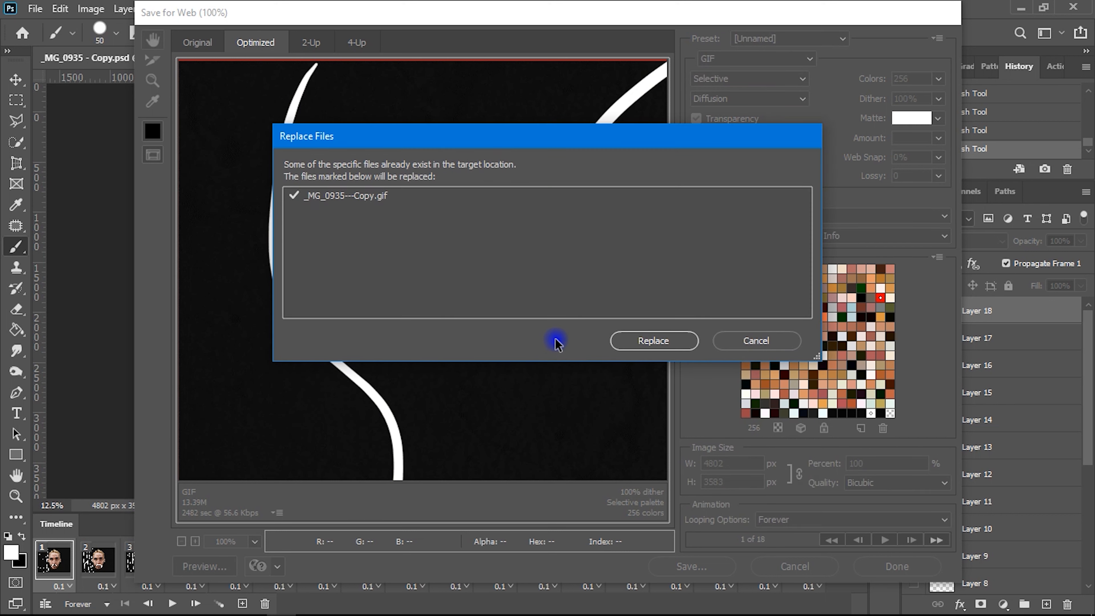
{"action": "left_click", "coordinate": [619, 344]}
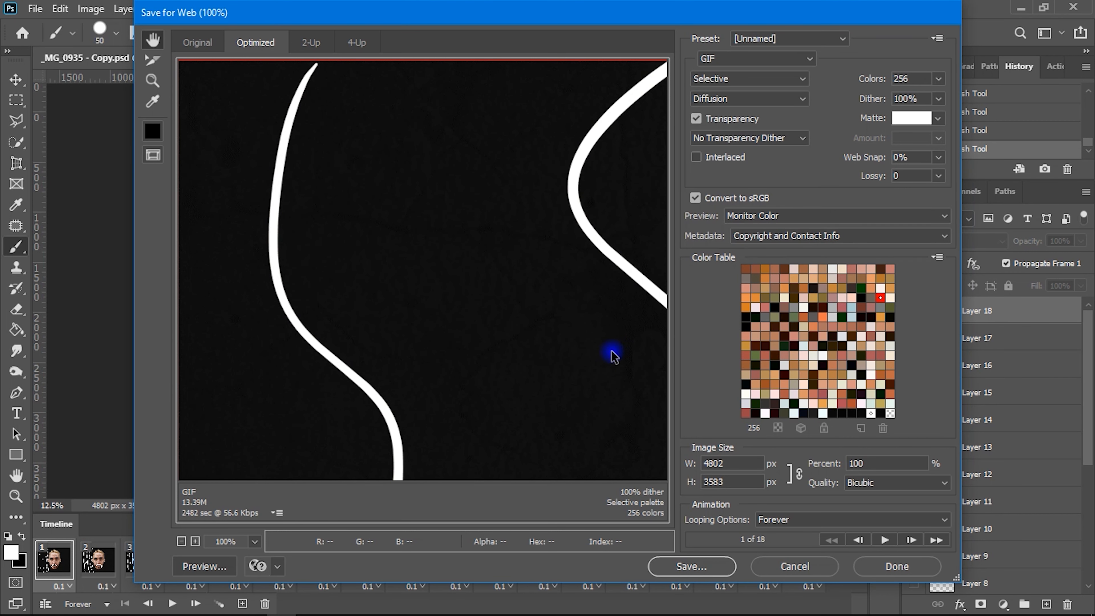